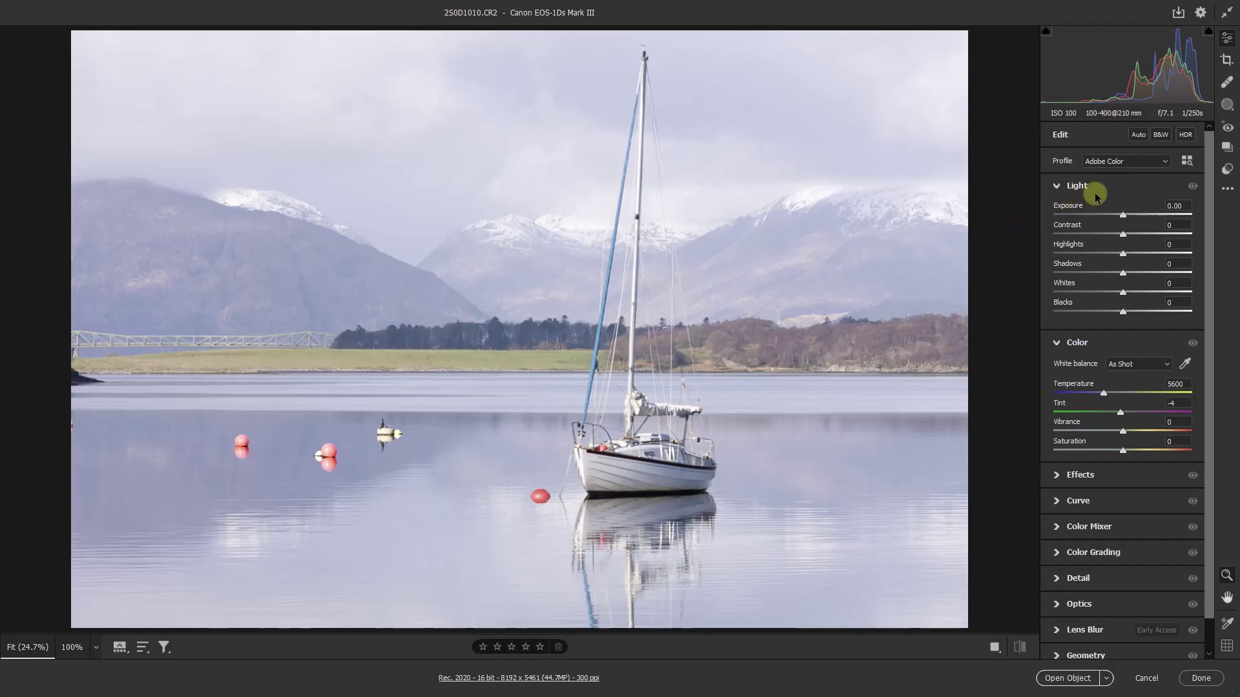
# Step: Convert the photo to black and white, apply Auto tones, and set Exposure to -1.35
pyautogui.click(1161, 134)
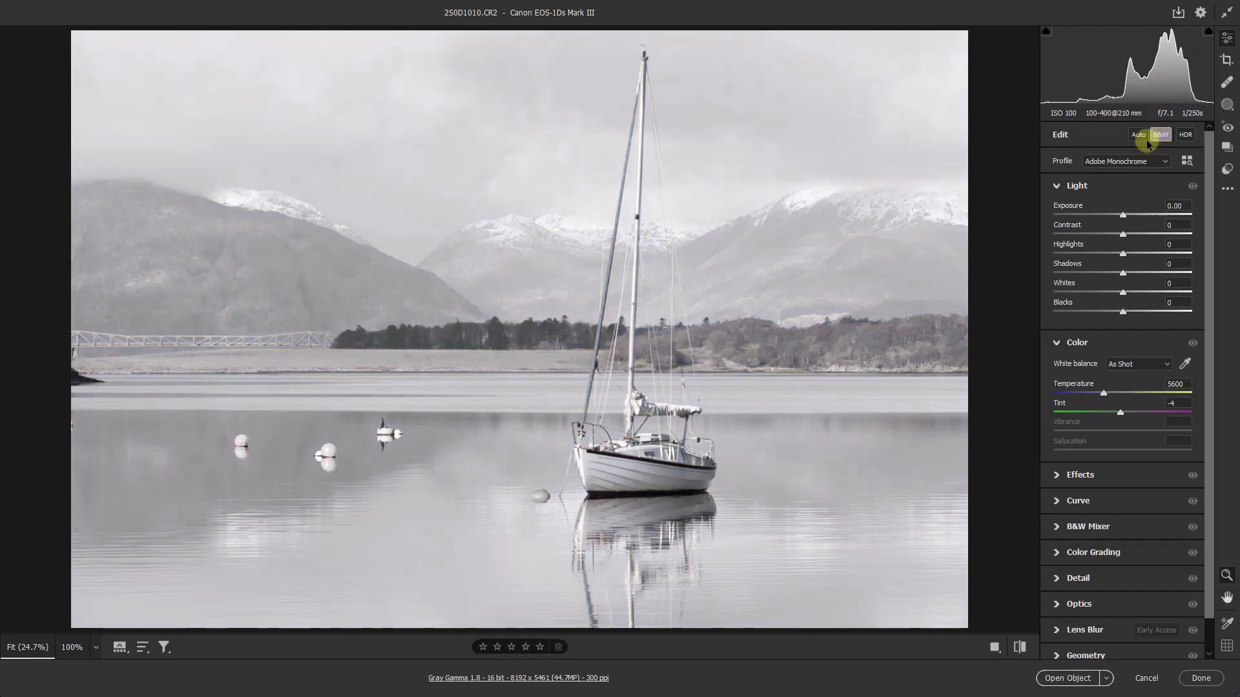
pyautogui.click(1138, 135)
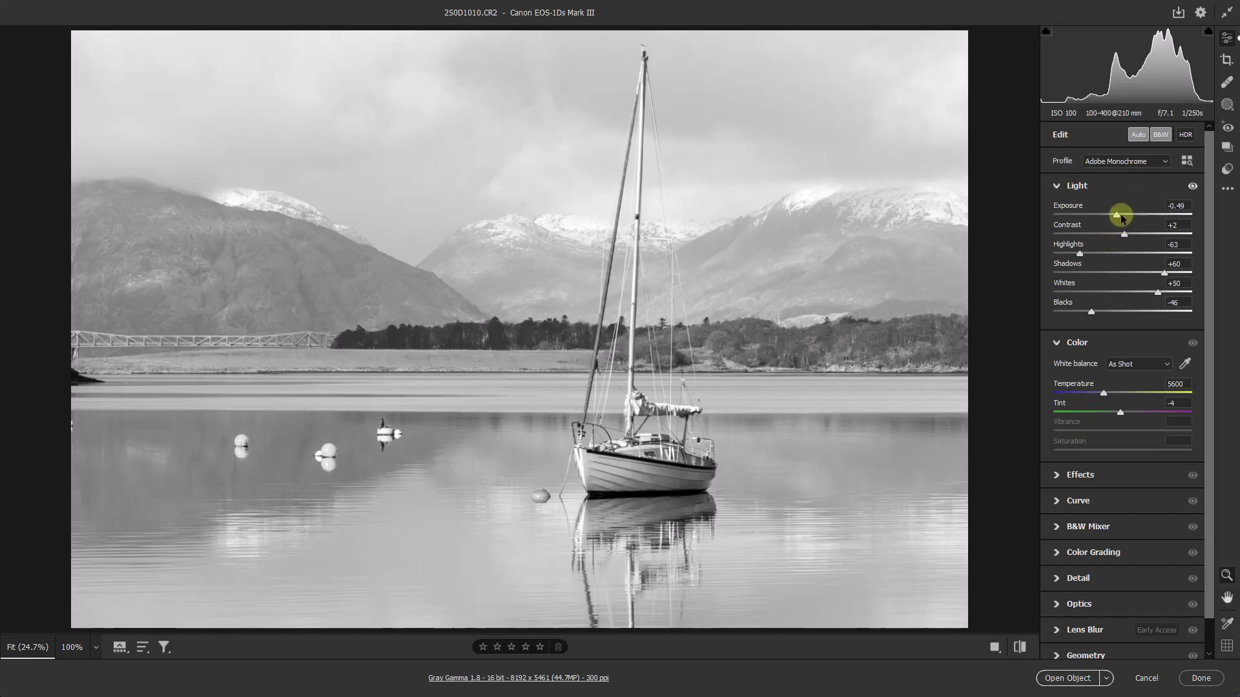
pyautogui.moveTo(1121, 220); pyautogui.dragTo(1105, 220)
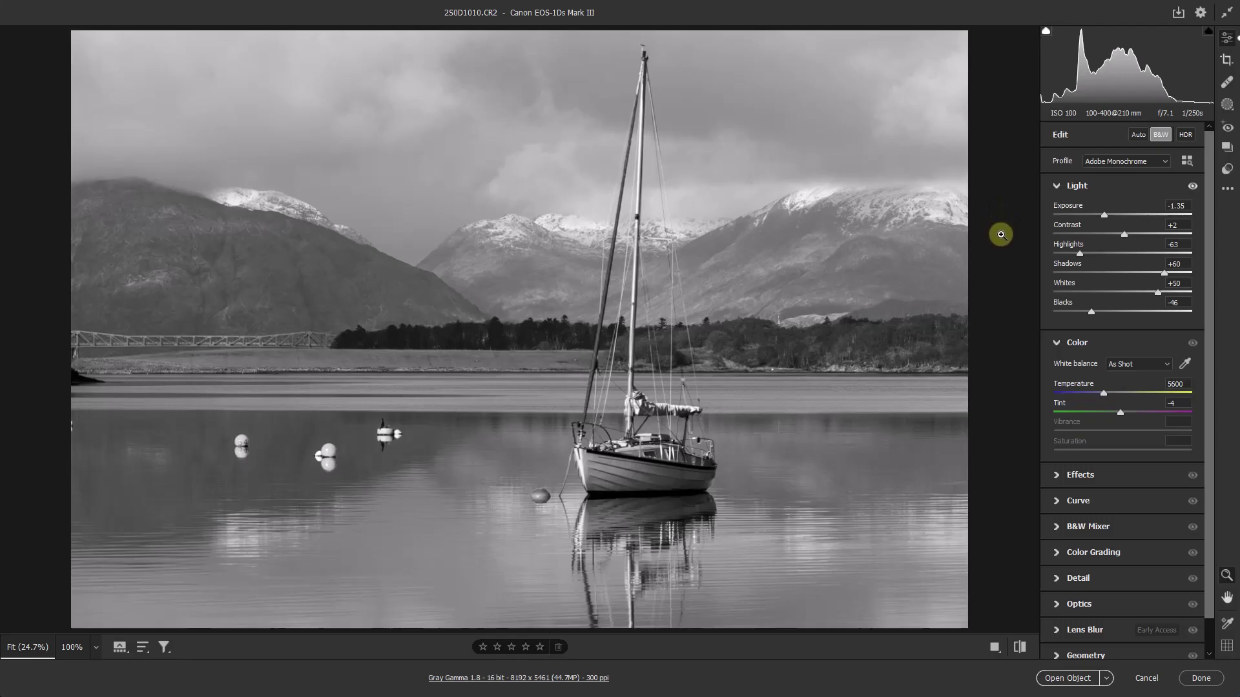
# Step: In Effects, try a Clarity boost and reset it to 0, then set Dehaze to +14
pyautogui.click(1056, 475)
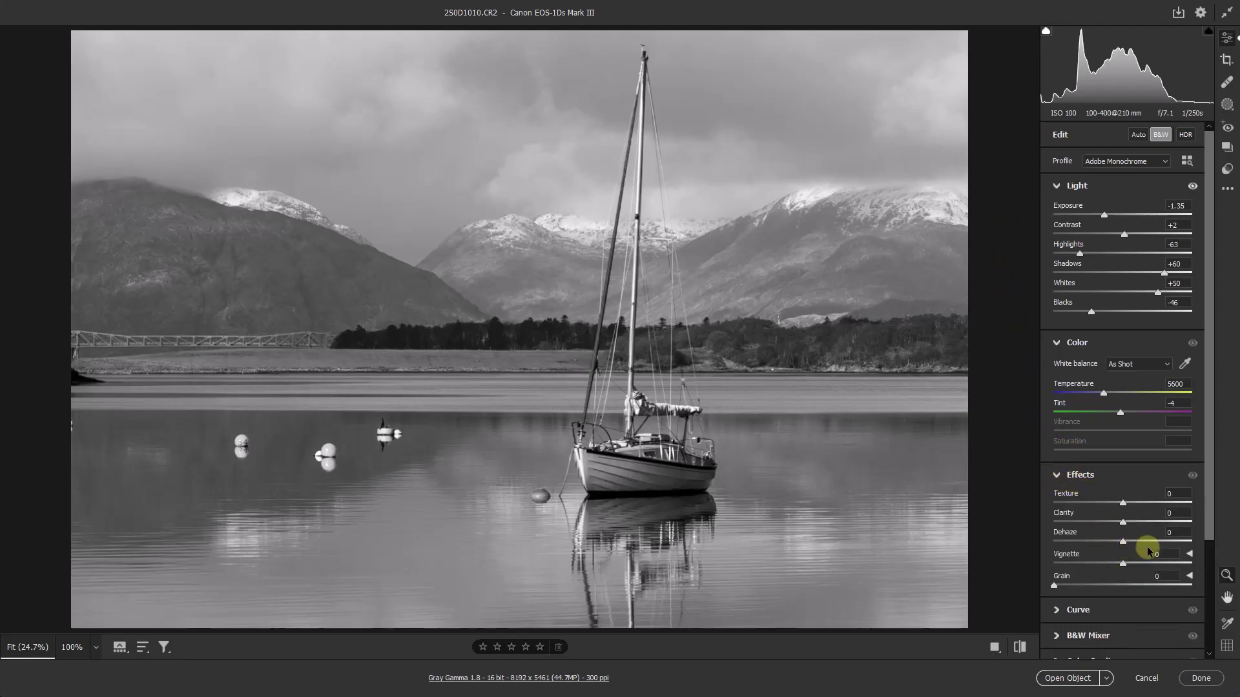
pyautogui.moveTo(1151, 524); pyautogui.dragTo(1155, 526)
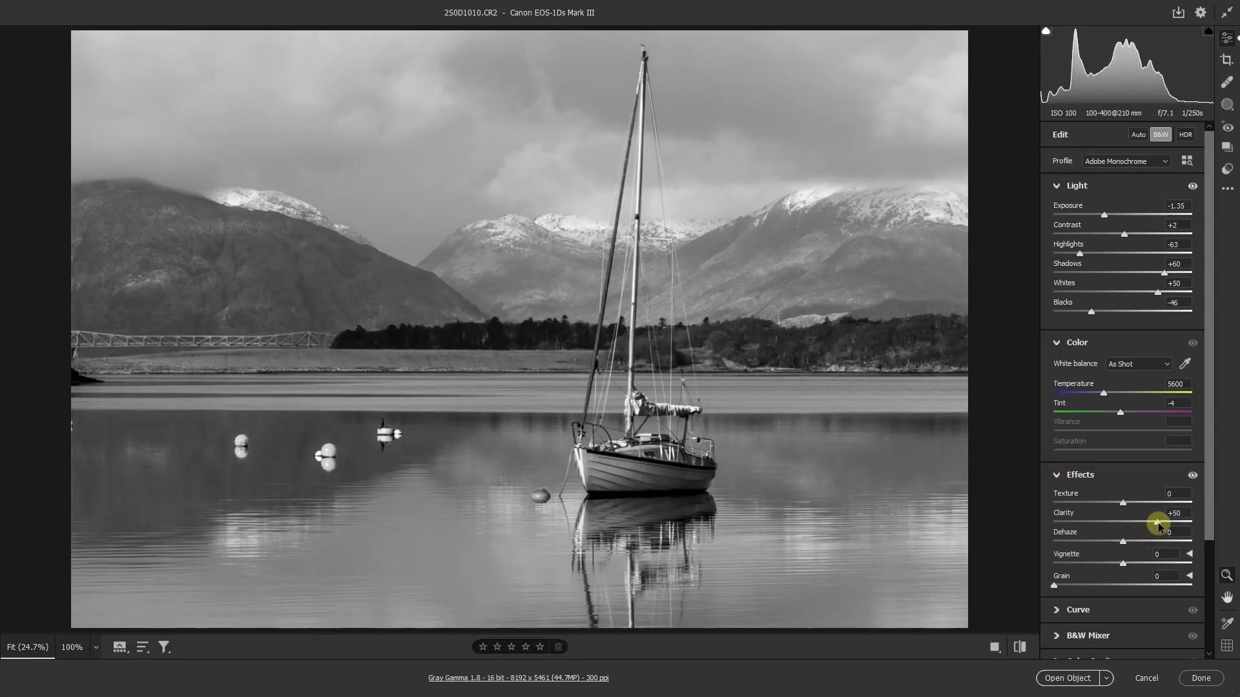
pyautogui.doubleClick(1154, 523)
pyautogui.click(1130, 541)
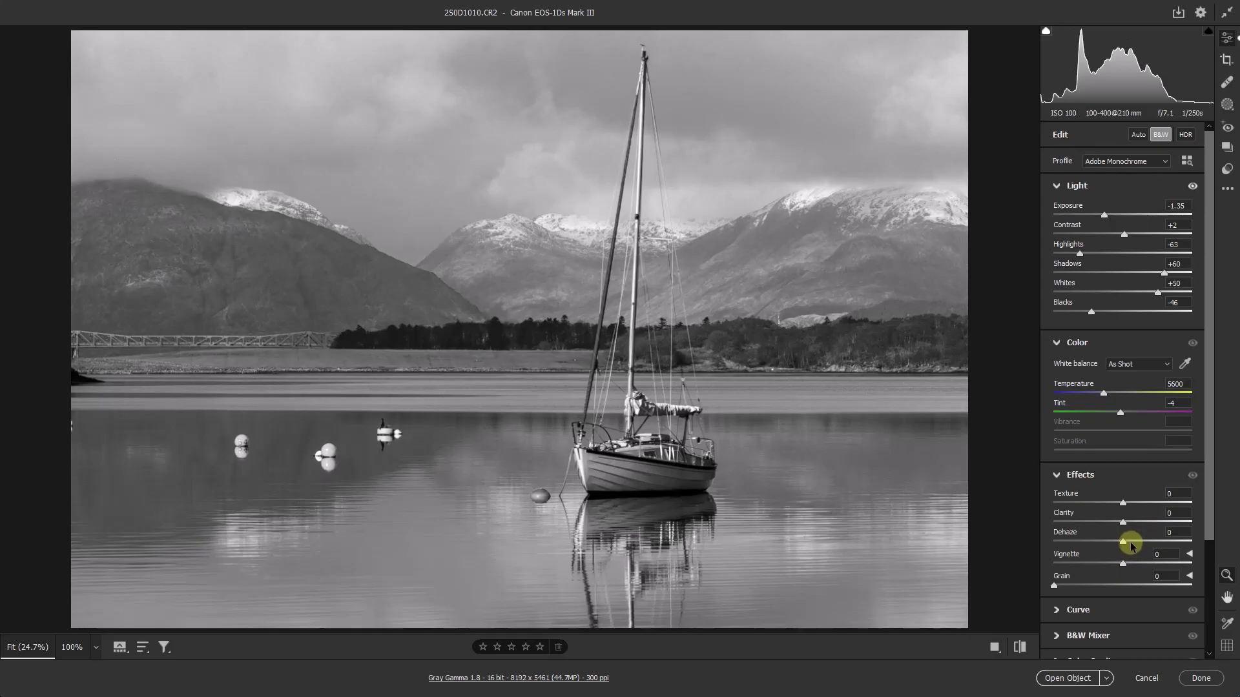
pyautogui.moveTo(1129, 545); pyautogui.dragTo(1132, 544)
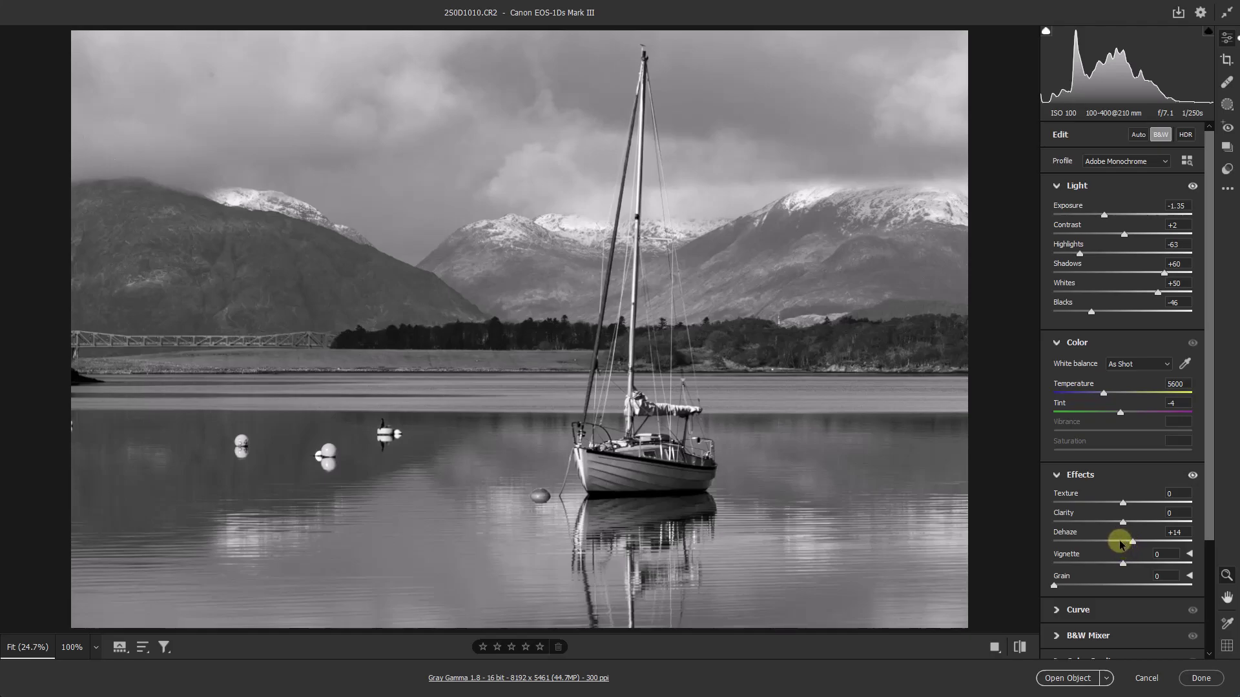
# Step: Add a linear gradient mask dragged down over the sky, lowering its highlights and exposure
pyautogui.click(1227, 106)
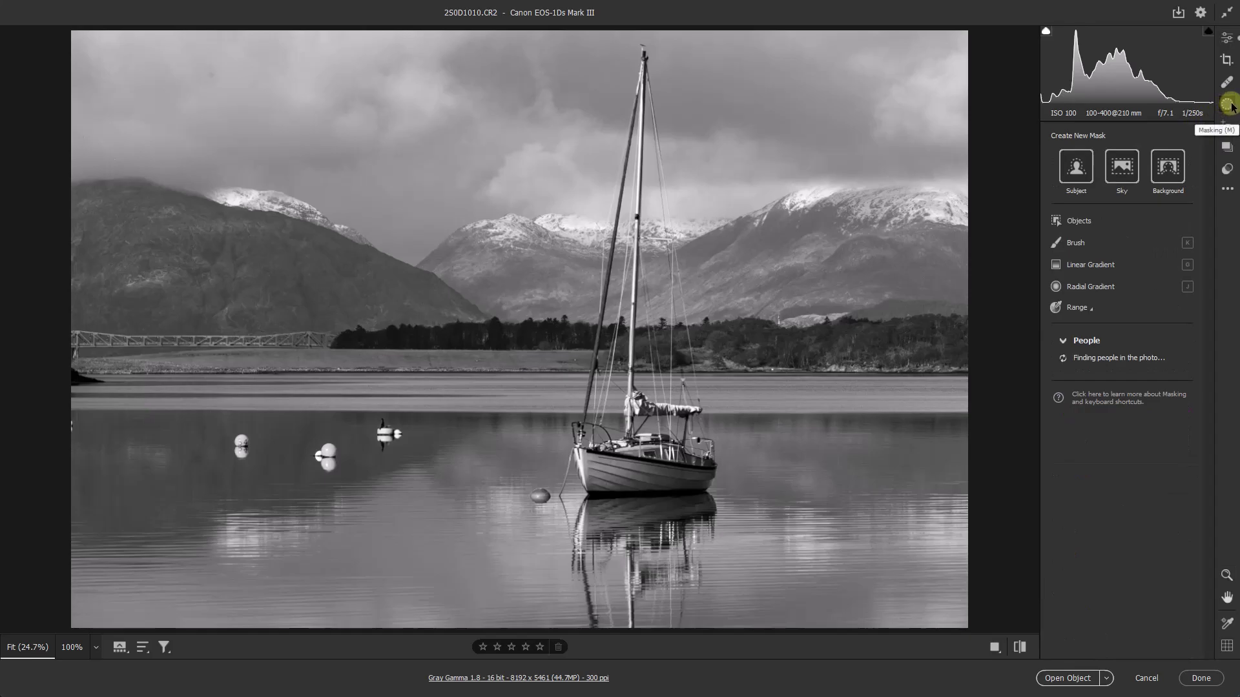
pyautogui.click(1072, 265)
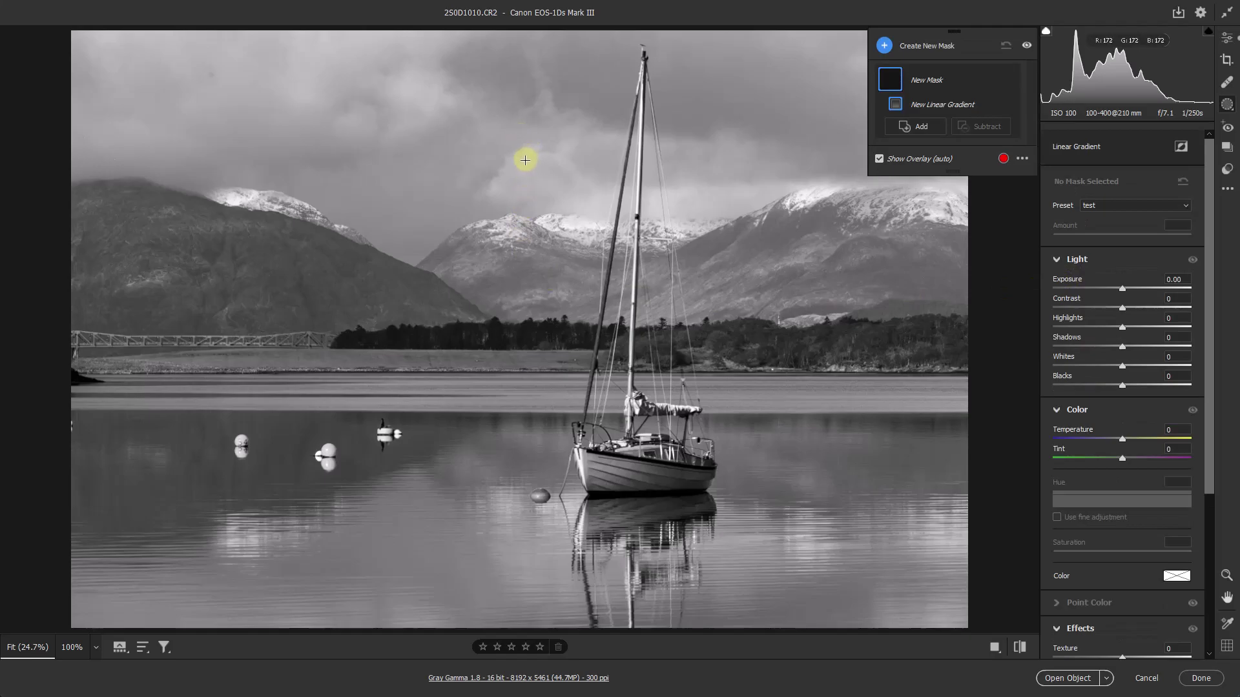
pyautogui.moveTo(526, 159); pyautogui.dragTo(524, 350)
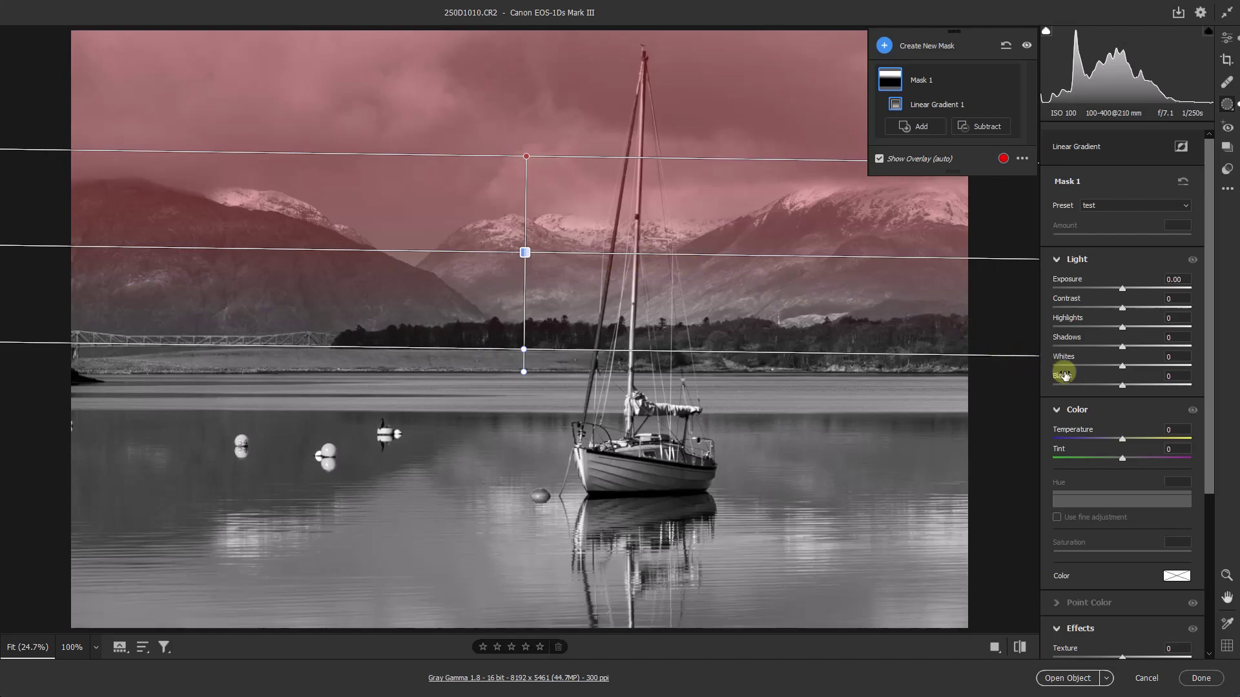
pyautogui.click(1092, 328)
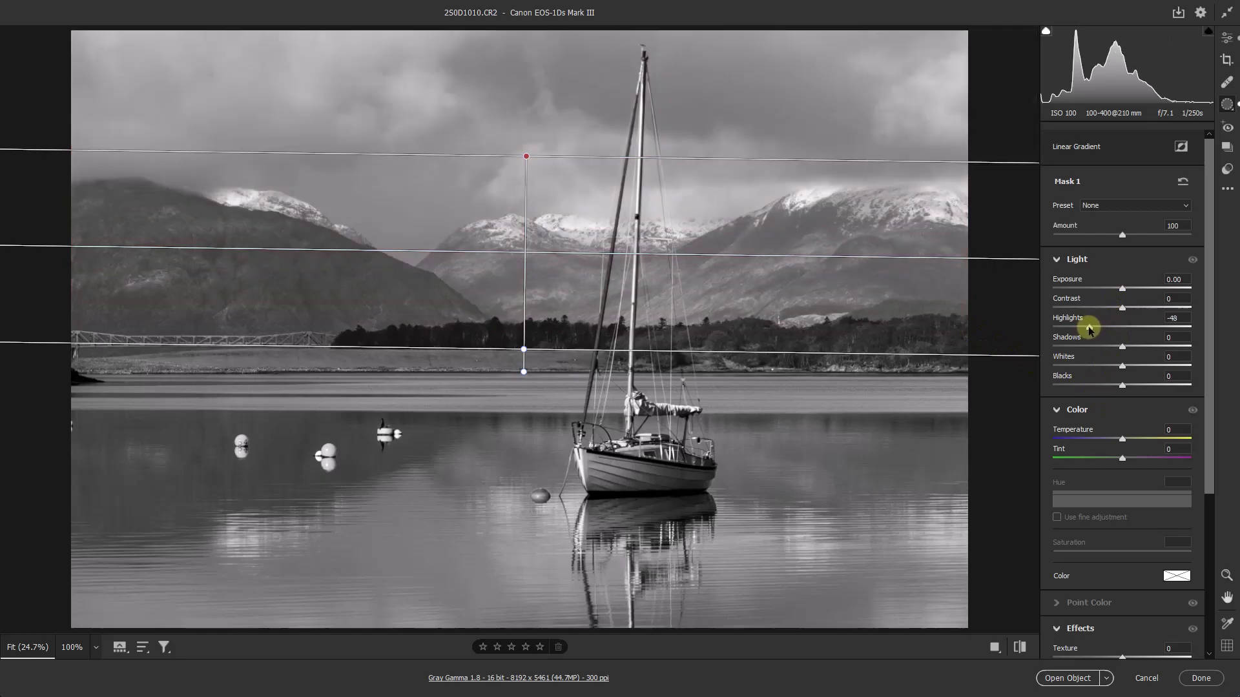
pyautogui.click(1123, 297)
pyautogui.moveTo(1122, 292); pyautogui.dragTo(1119, 291)
# Step: Set the sky mask to Blacks -18, Whites +25, Clarity +40, Dehaze +6, refining its exposure
pyautogui.click(1119, 387)
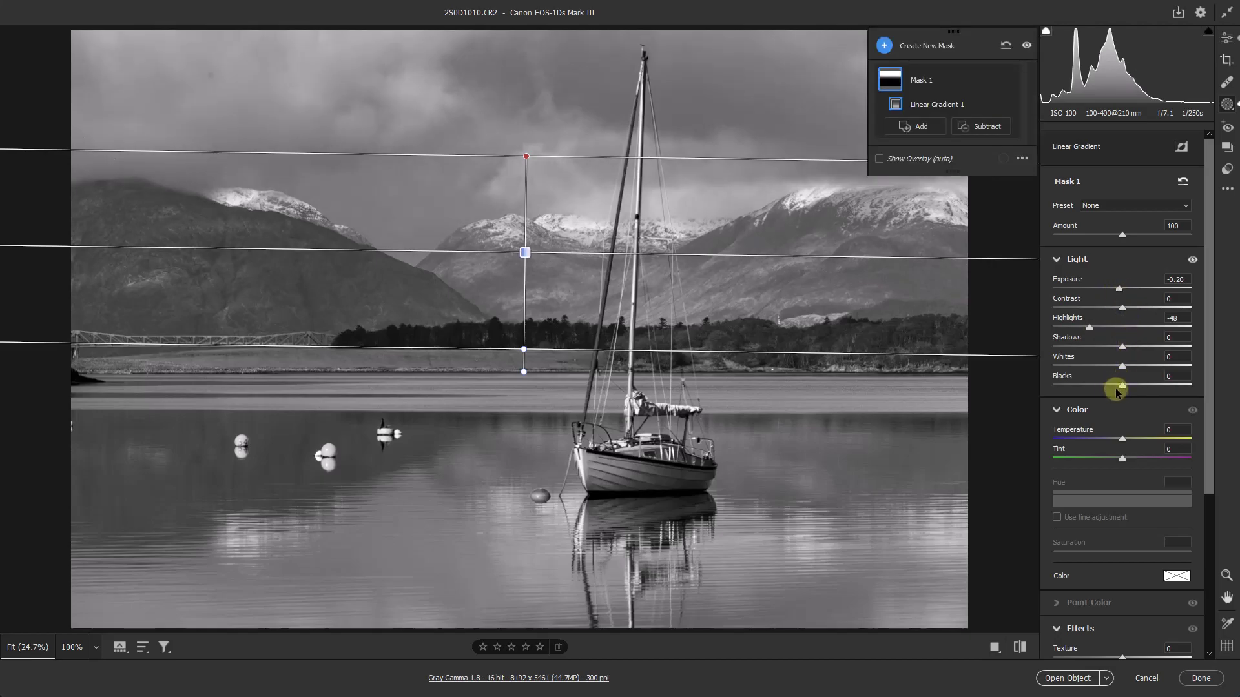
pyautogui.moveTo(1124, 388); pyautogui.dragTo(1109, 387)
pyautogui.click(1140, 367)
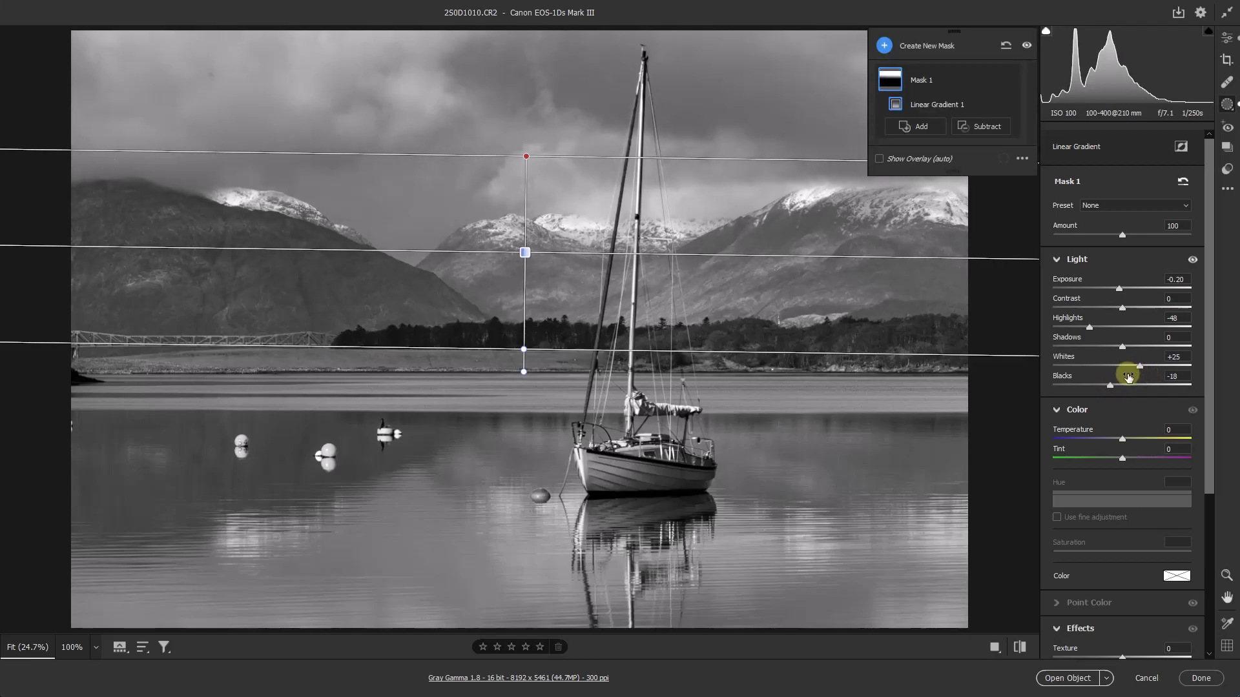
pyautogui.moveTo(1118, 291); pyautogui.dragTo(1116, 292)
pyautogui.click(1121, 292)
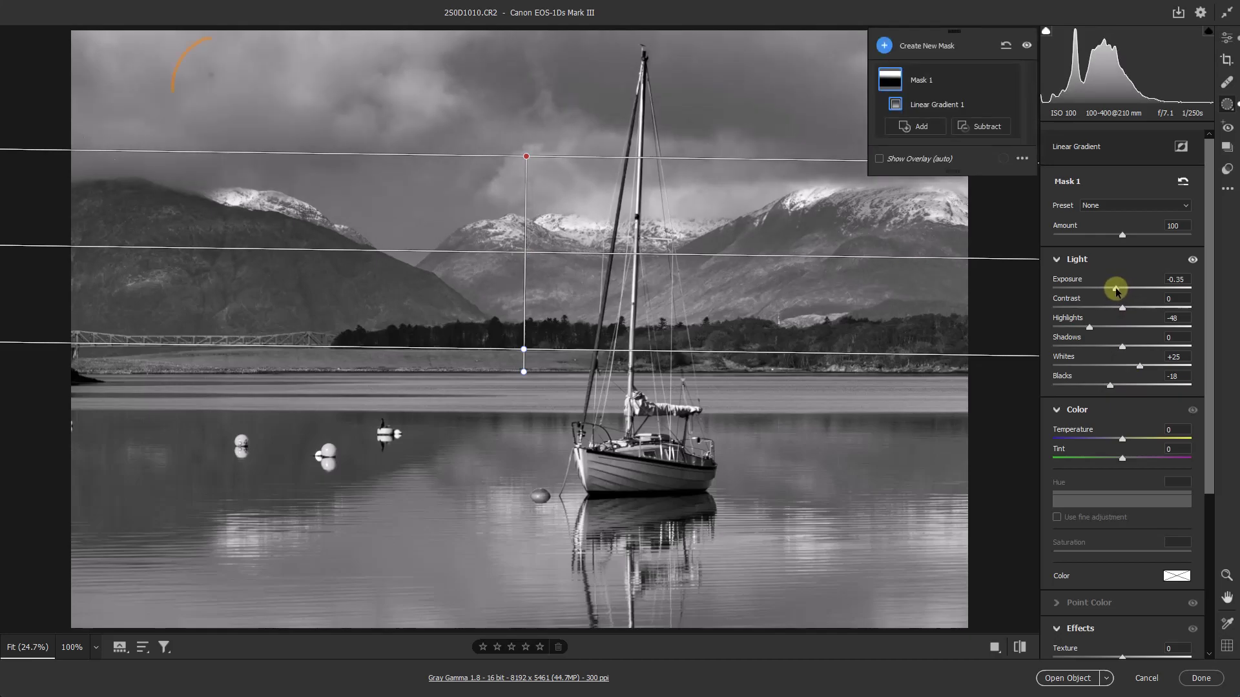
pyautogui.moveTo(1115, 290); pyautogui.dragTo(1116, 292)
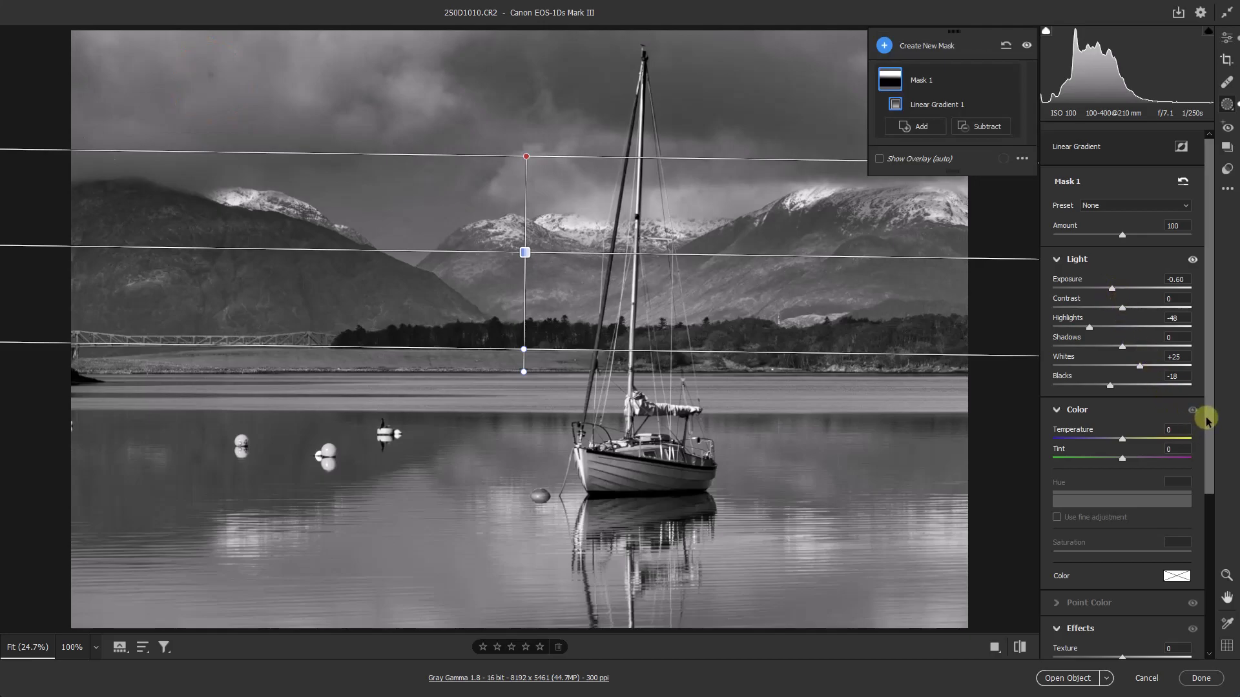
pyautogui.moveTo(1206, 416); pyautogui.dragTo(1146, 509)
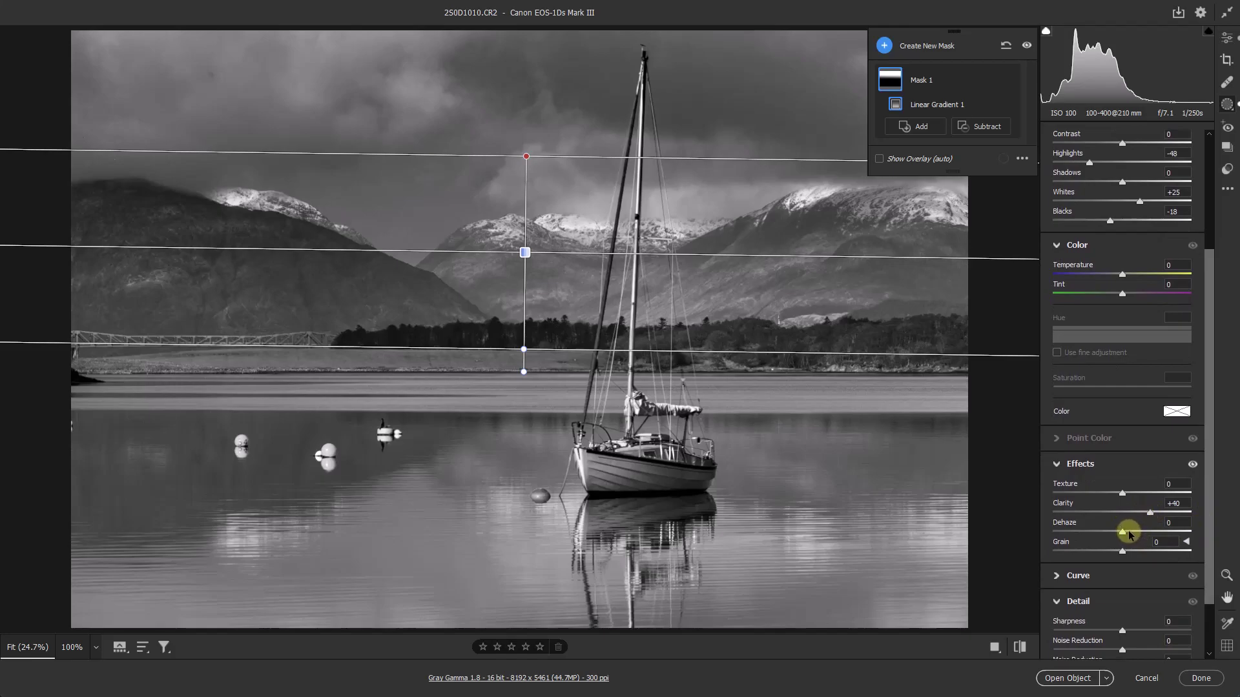
pyautogui.click(1127, 530)
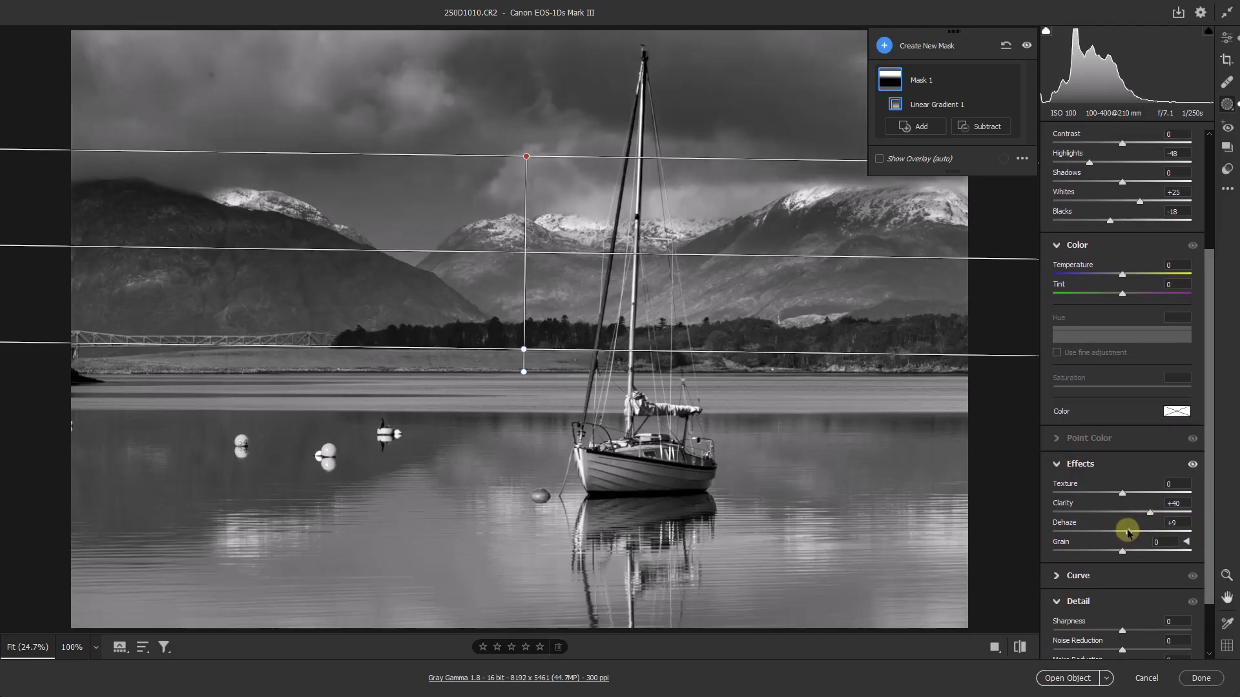
pyautogui.moveTo(1126, 529); pyautogui.dragTo(1120, 525)
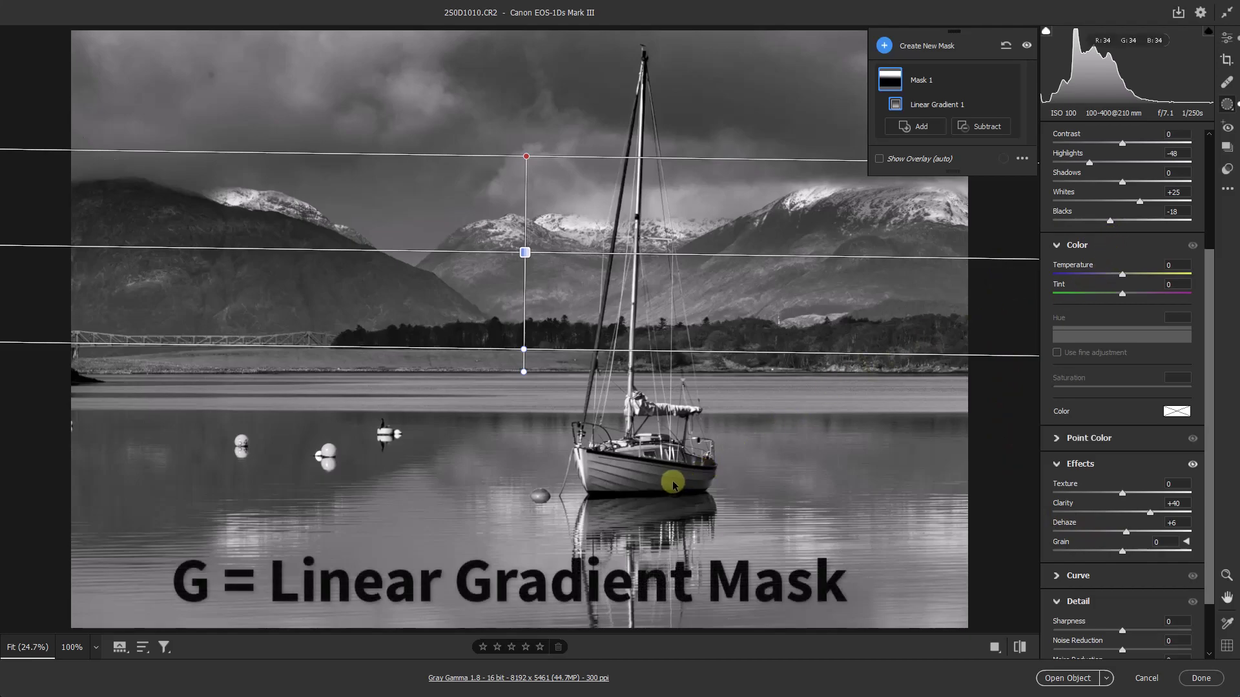
# Step: Add a gradient up from the bottom over the water: Exposure -0.40, Blacks -33, Whites +35
pyautogui.press('g')
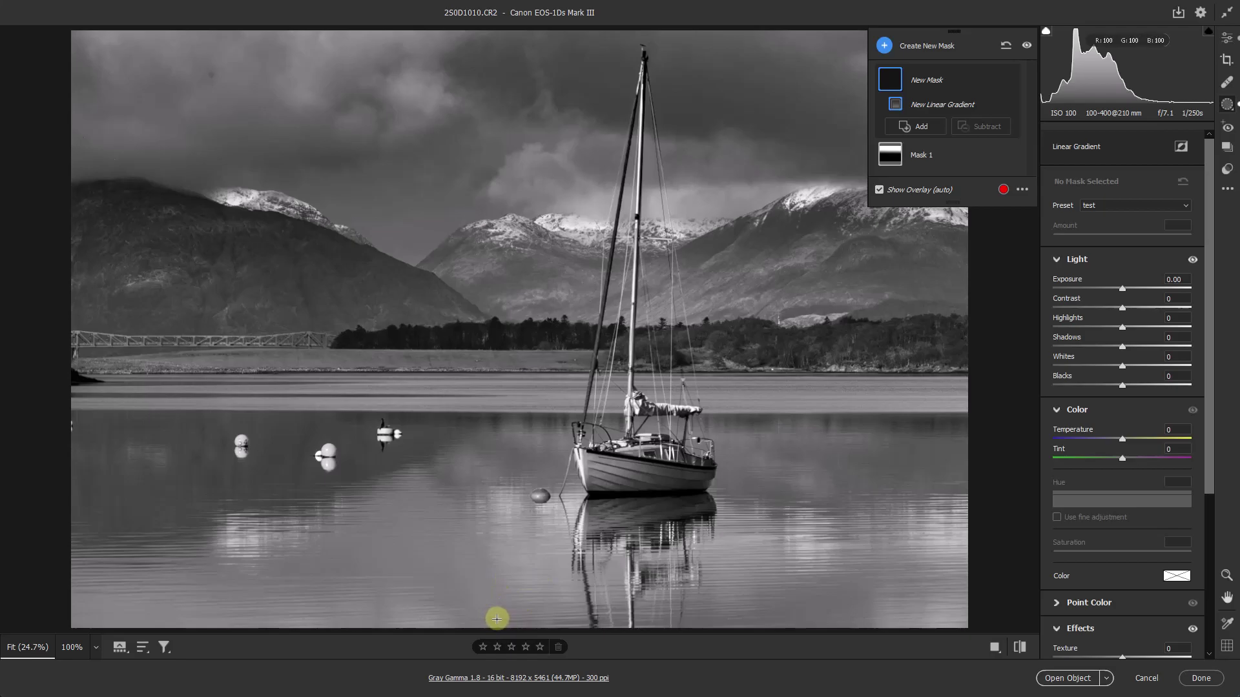
pyautogui.moveTo(497, 619); pyautogui.dragTo(498, 364)
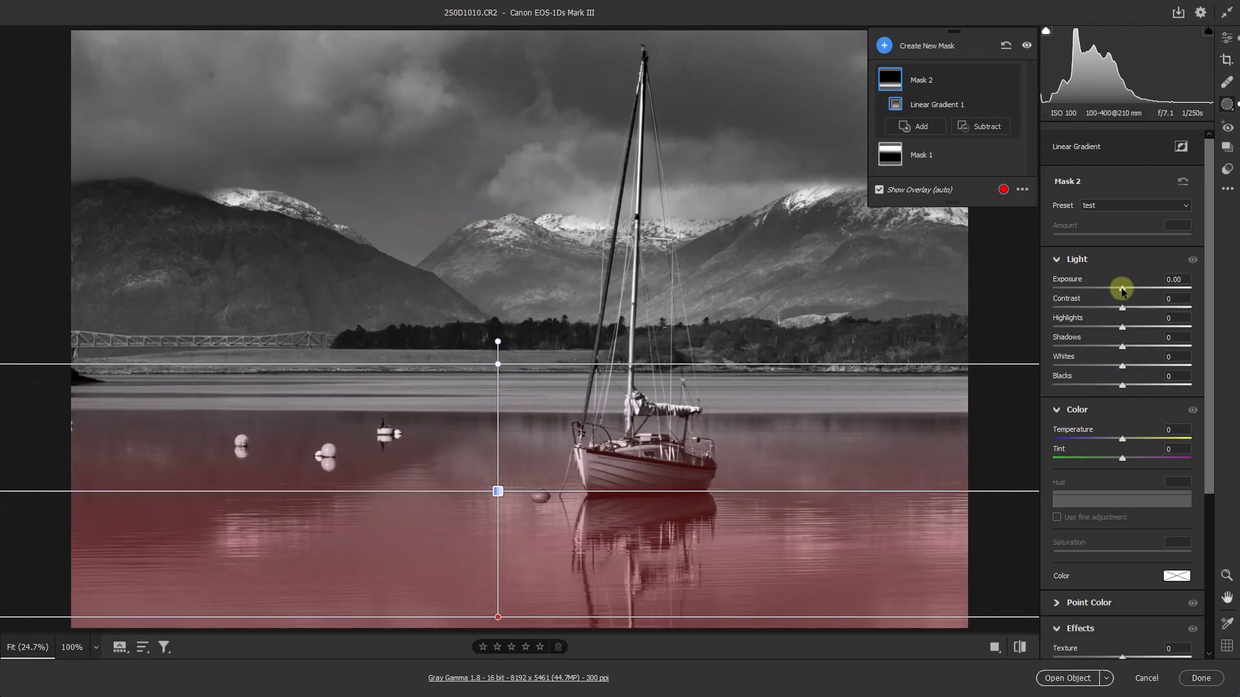
pyautogui.moveTo(1122, 291); pyautogui.dragTo(1114, 290)
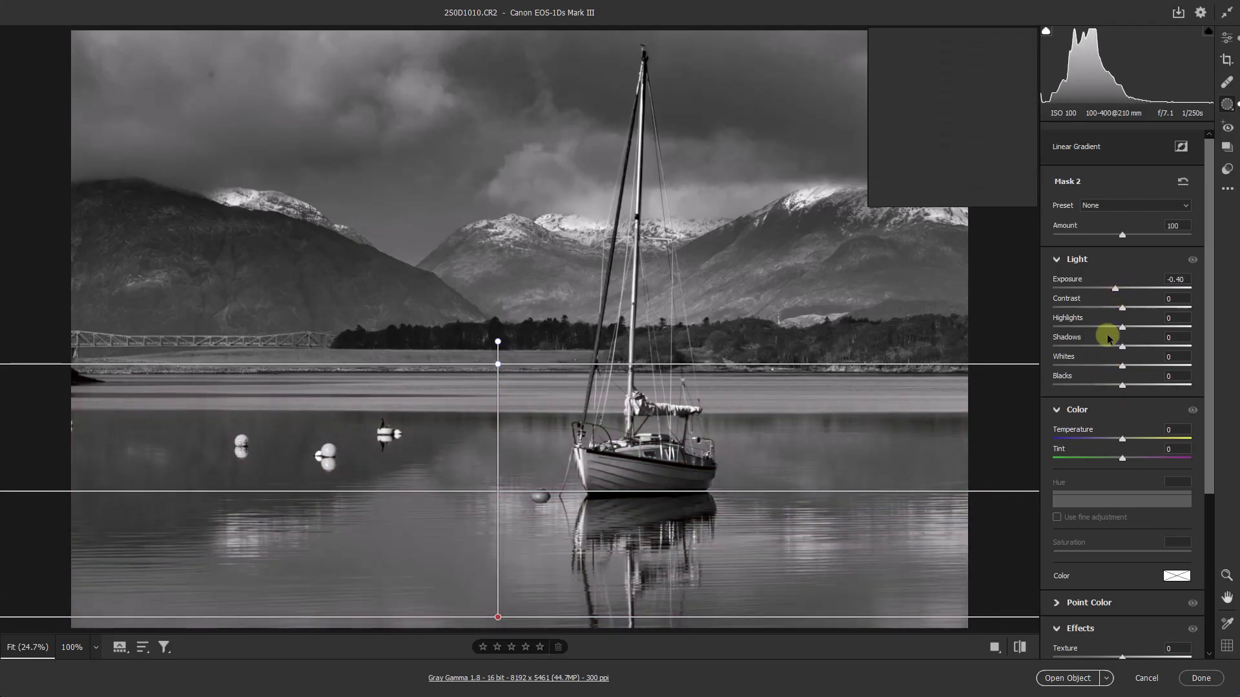
pyautogui.moveTo(1123, 385)
pyautogui.mouseDown()
pyautogui.moveTo(1099, 387)
pyautogui.moveTo(1140, 369)
pyautogui.mouseUp()
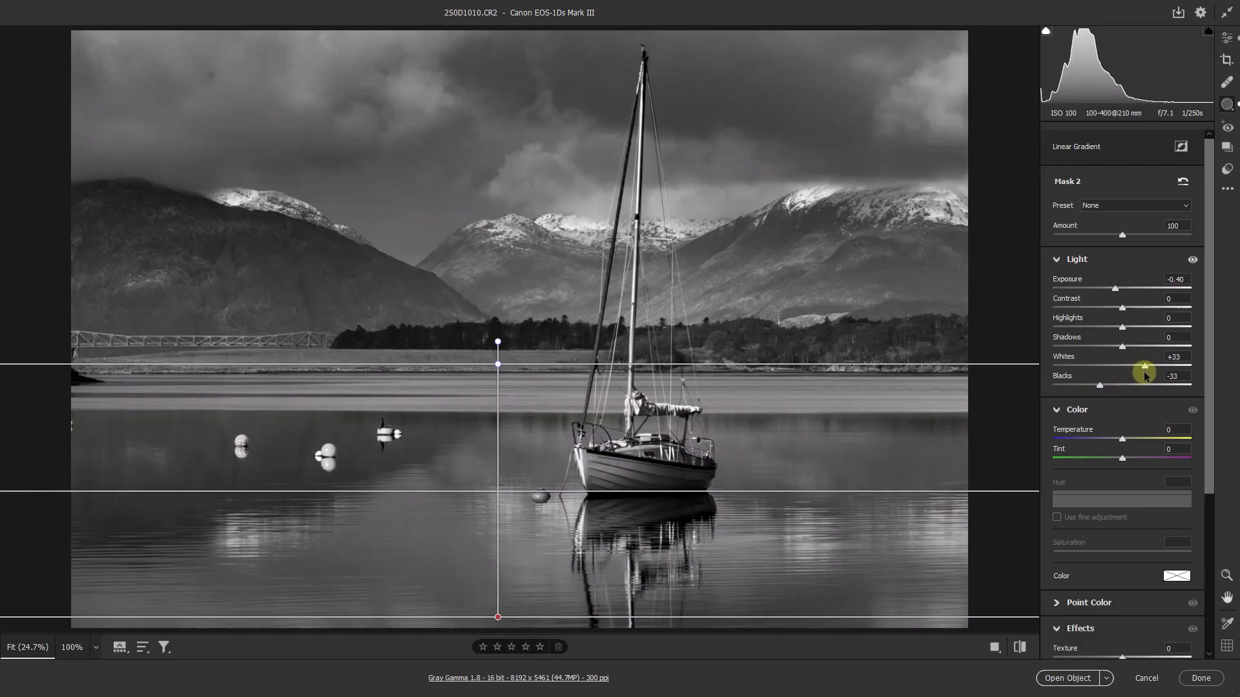
pyautogui.moveTo(1145, 374); pyautogui.dragTo(1146, 374)
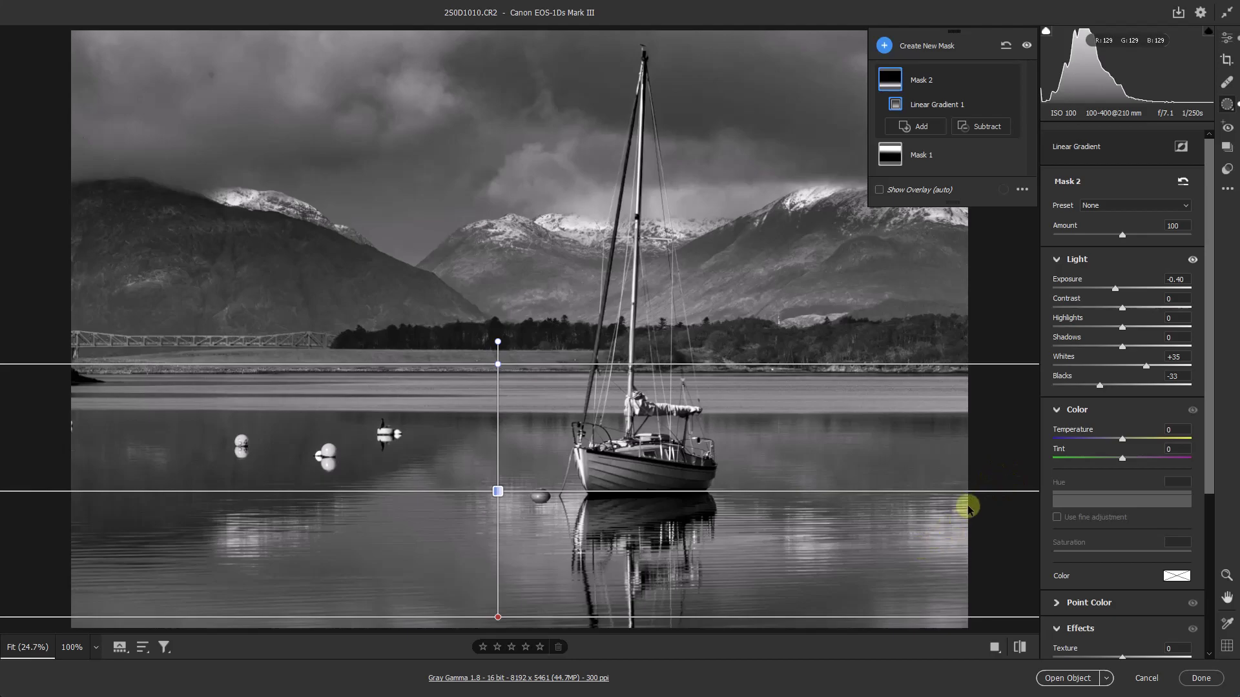
# Step: Add a gradient down from the top of the sky at Exposure -0.35
pyautogui.press('g')
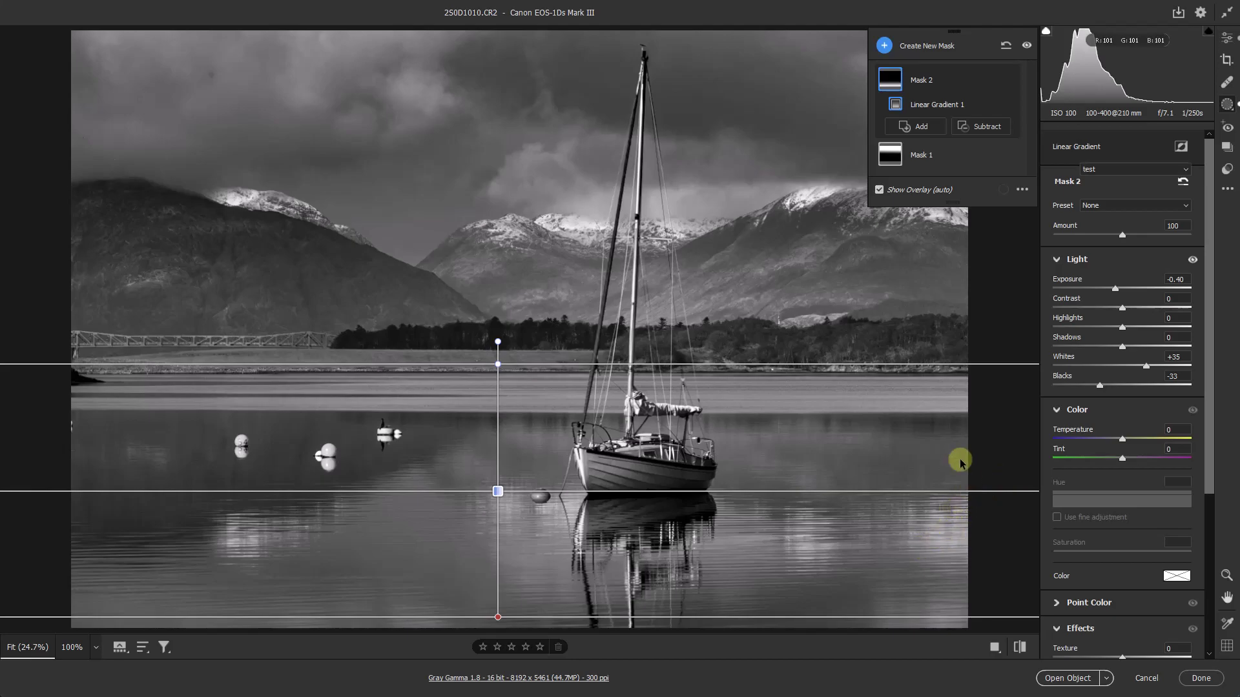
pyautogui.moveTo(514, 37); pyautogui.dragTo(525, 141)
pyautogui.moveTo(1122, 288); pyautogui.dragTo(1117, 291)
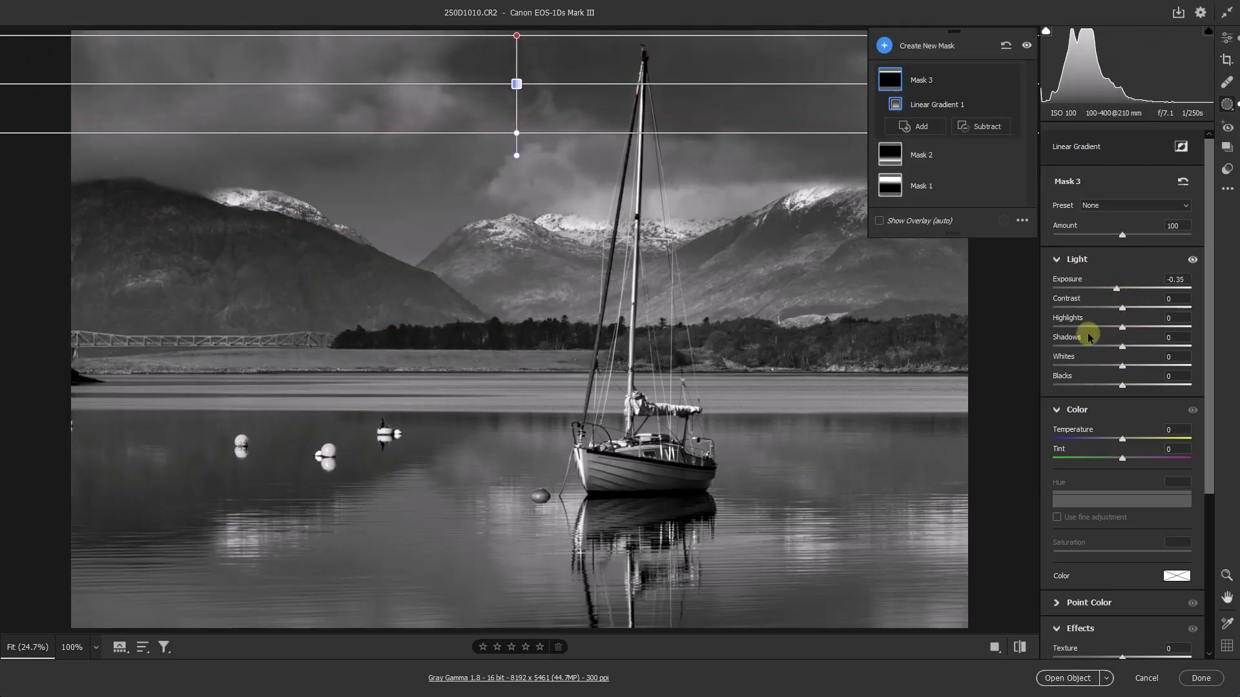
# Step: Add a gradient over the lowest strip of water at Exposure -0.20, then return to the main Edit panel
pyautogui.click(525, 625)
pyautogui.moveTo(515, 618); pyautogui.dragTo(513, 541)
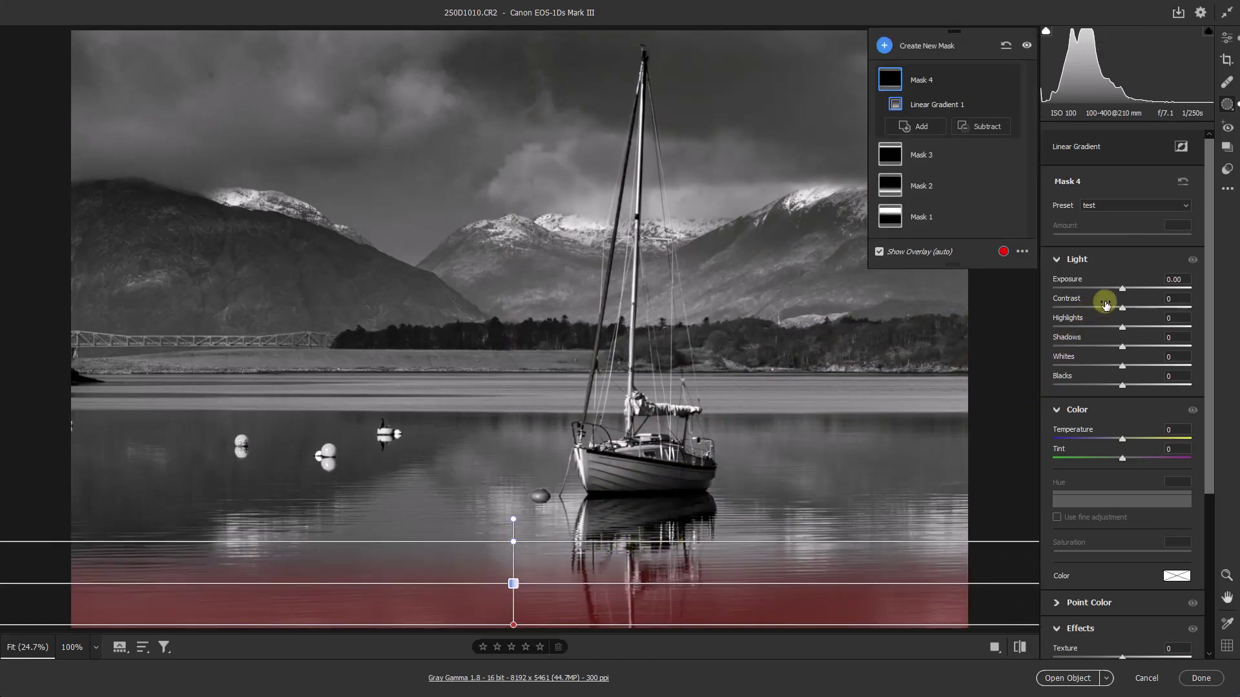
pyautogui.moveTo(1122, 289); pyautogui.dragTo(1118, 292)
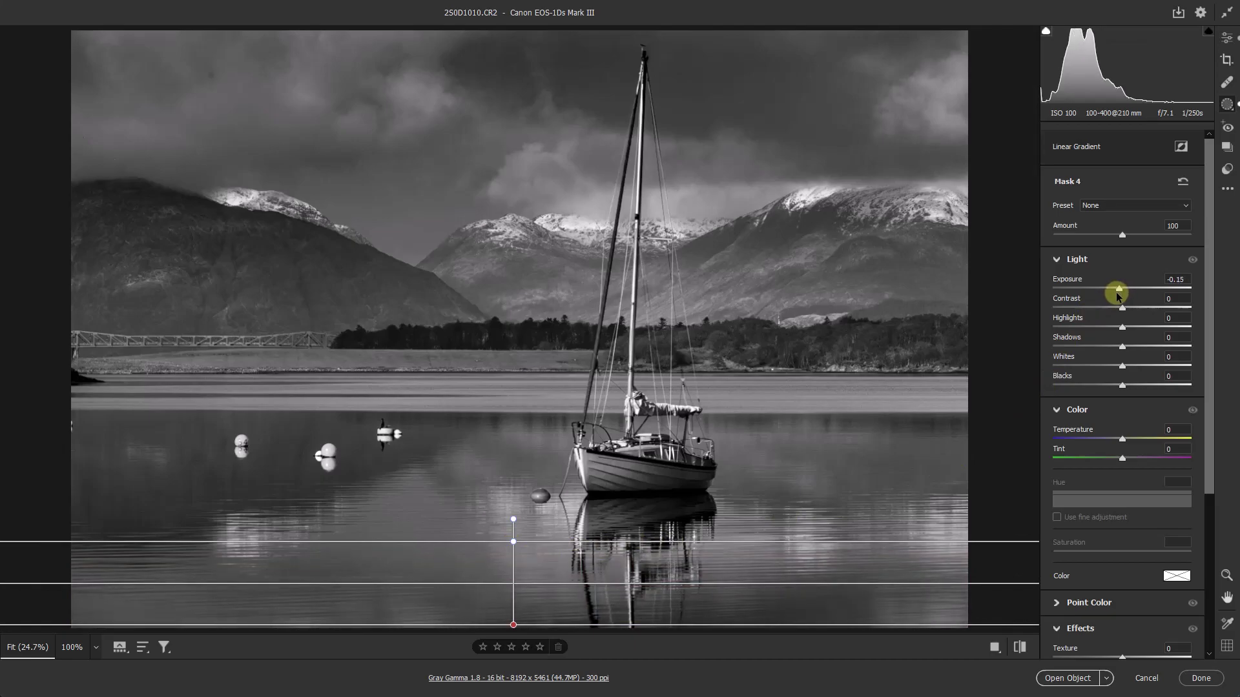
pyautogui.moveTo(1117, 296); pyautogui.dragTo(1119, 292)
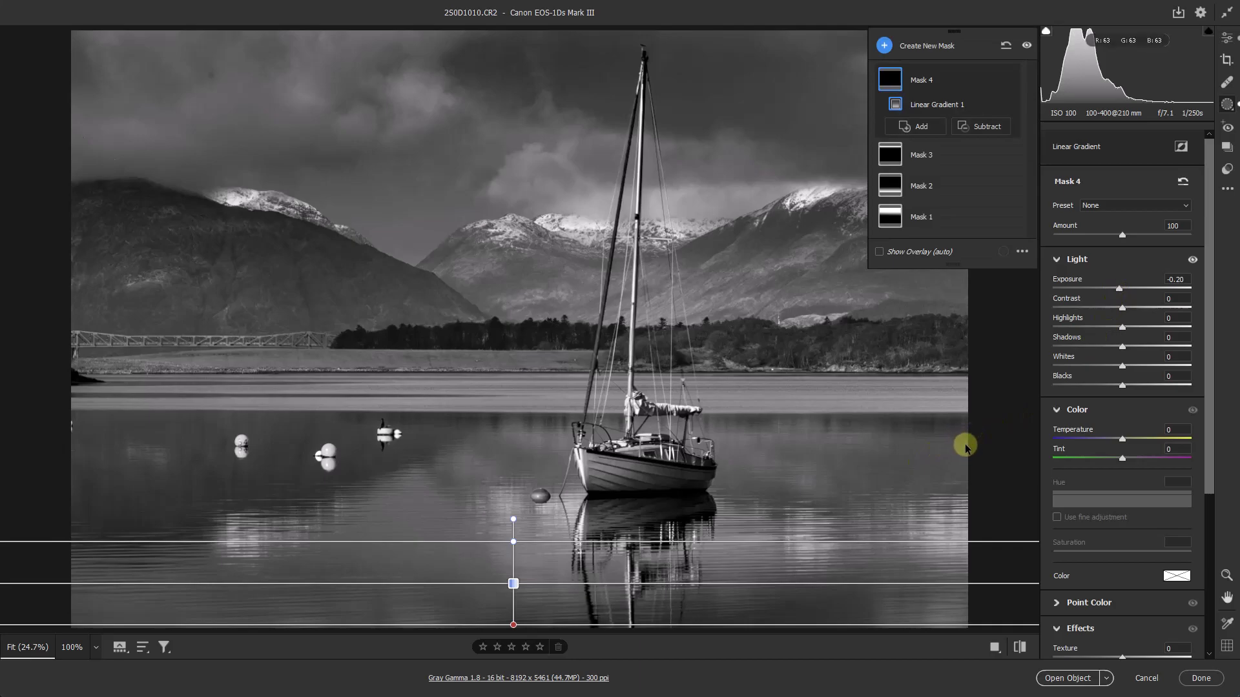
pyautogui.click(1230, 41)
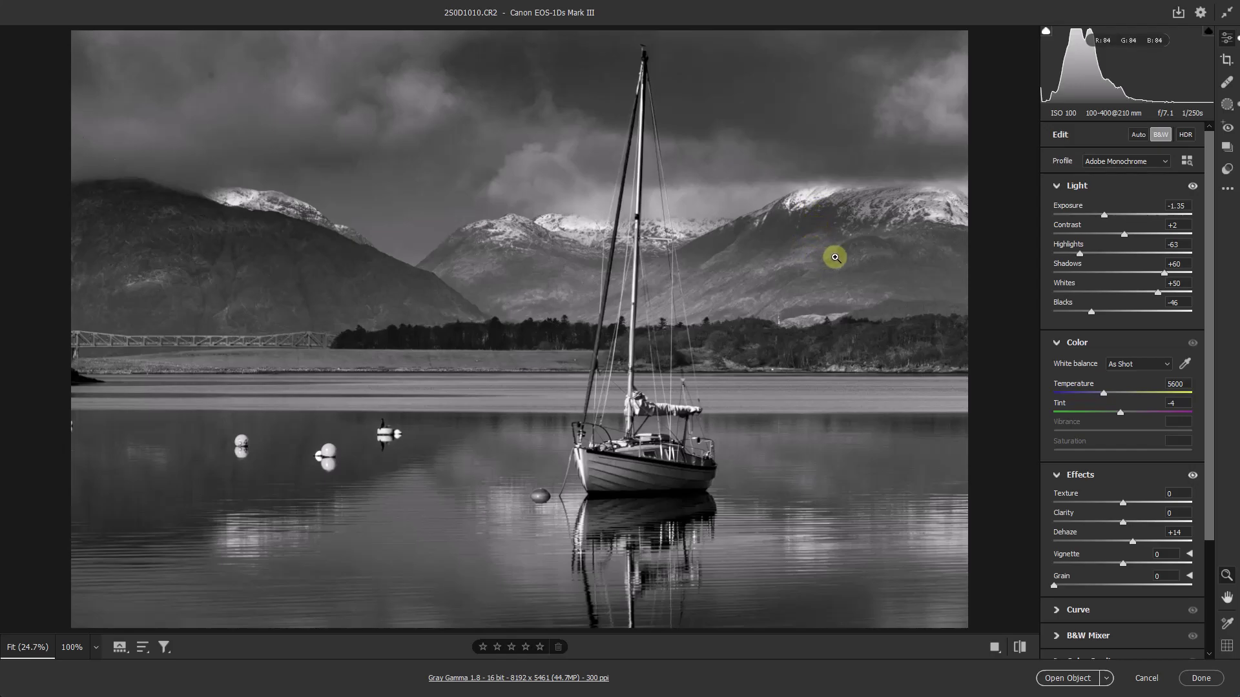
# Step: Draw a linear gradient leftward from the right edge and set its Exposure to -0.20
pyautogui.press('g')
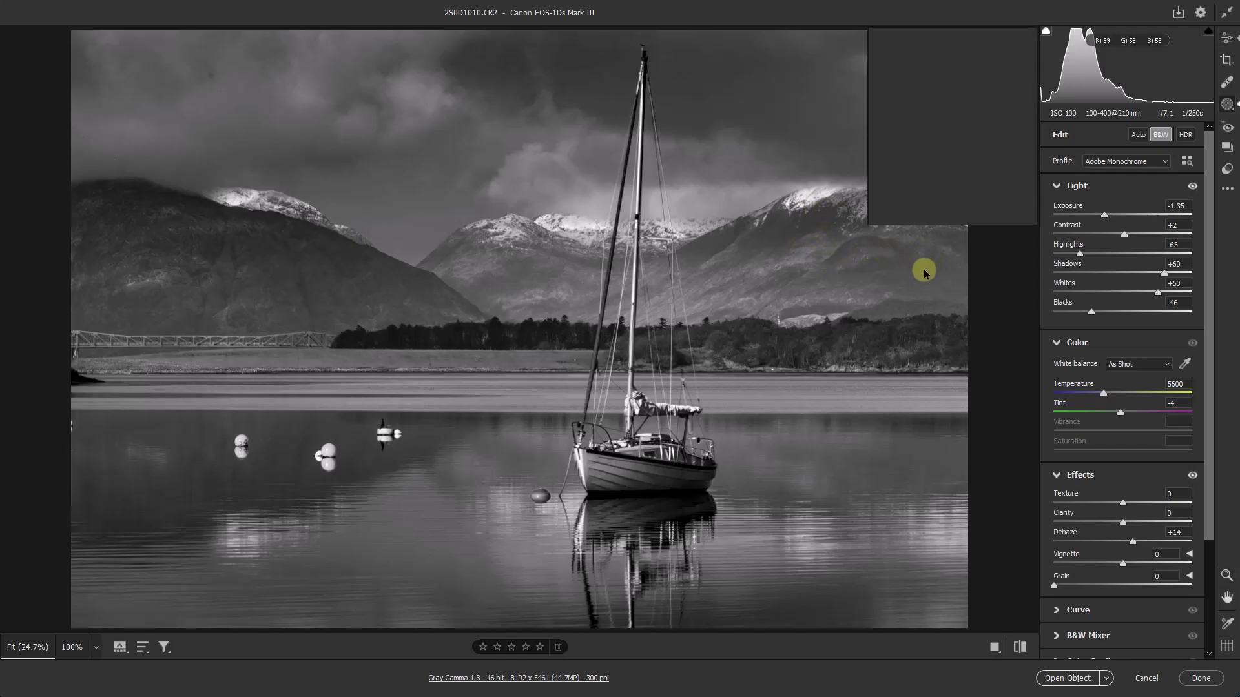
pyautogui.moveTo(962, 326); pyautogui.dragTo(624, 326)
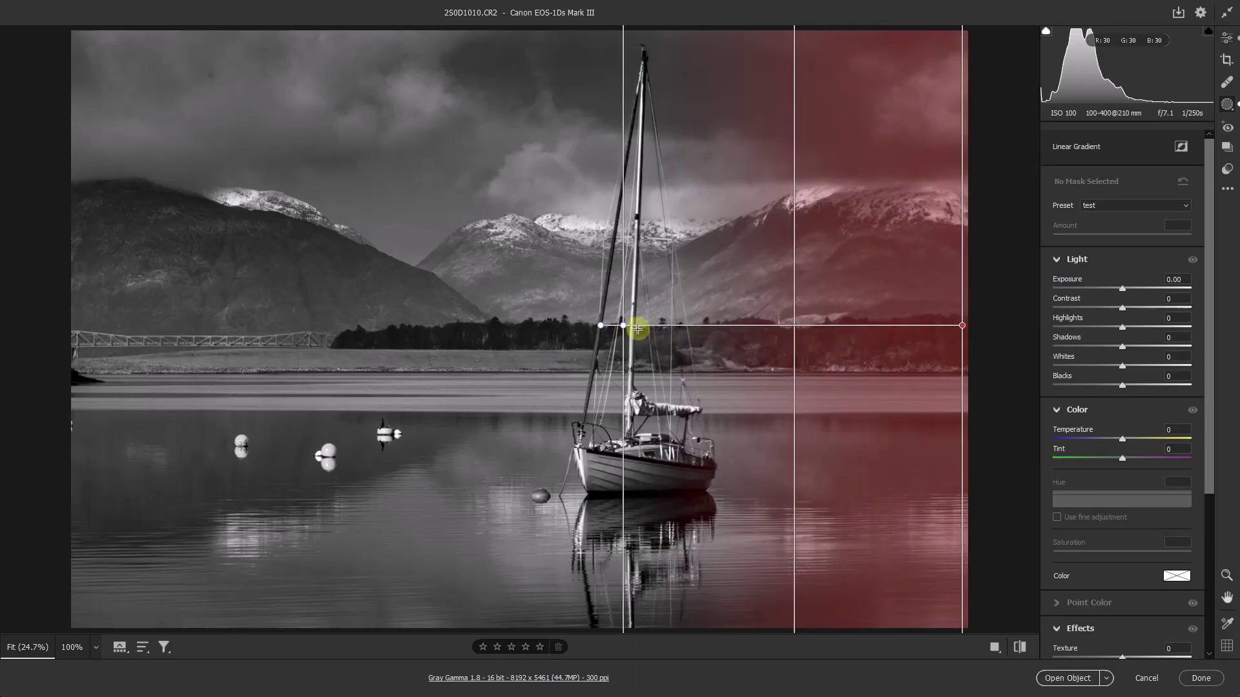
pyautogui.click(1122, 291)
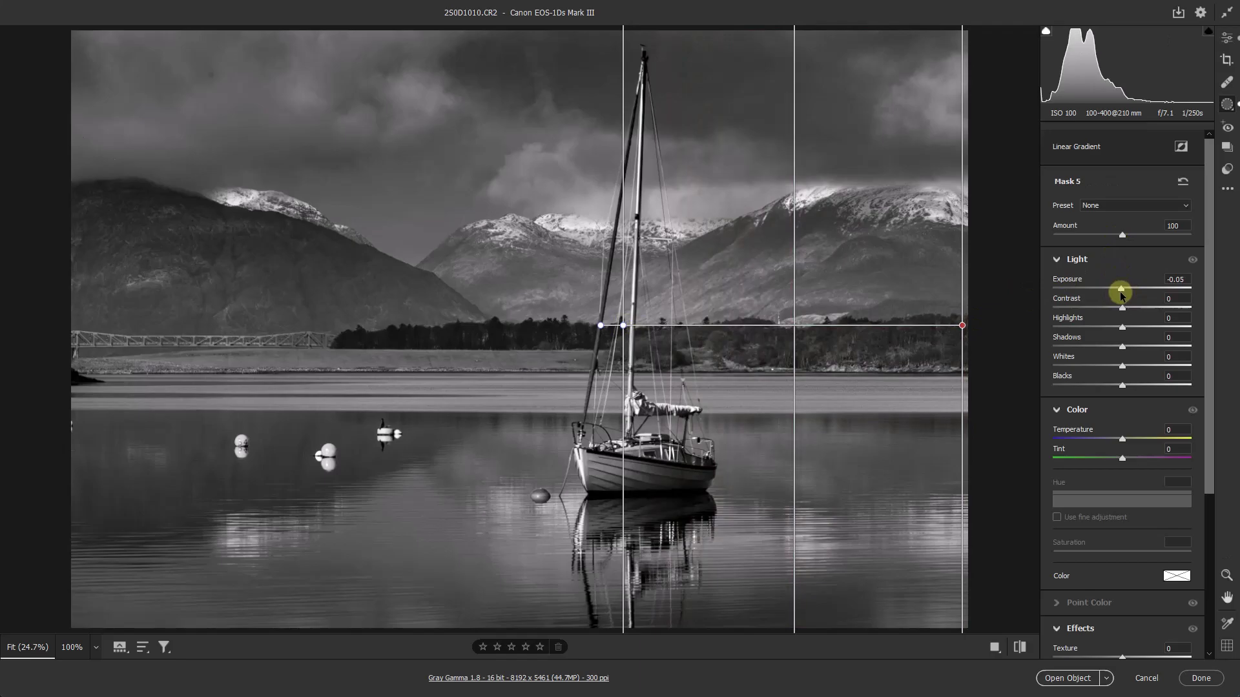
pyautogui.moveTo(1122, 292); pyautogui.dragTo(1118, 295)
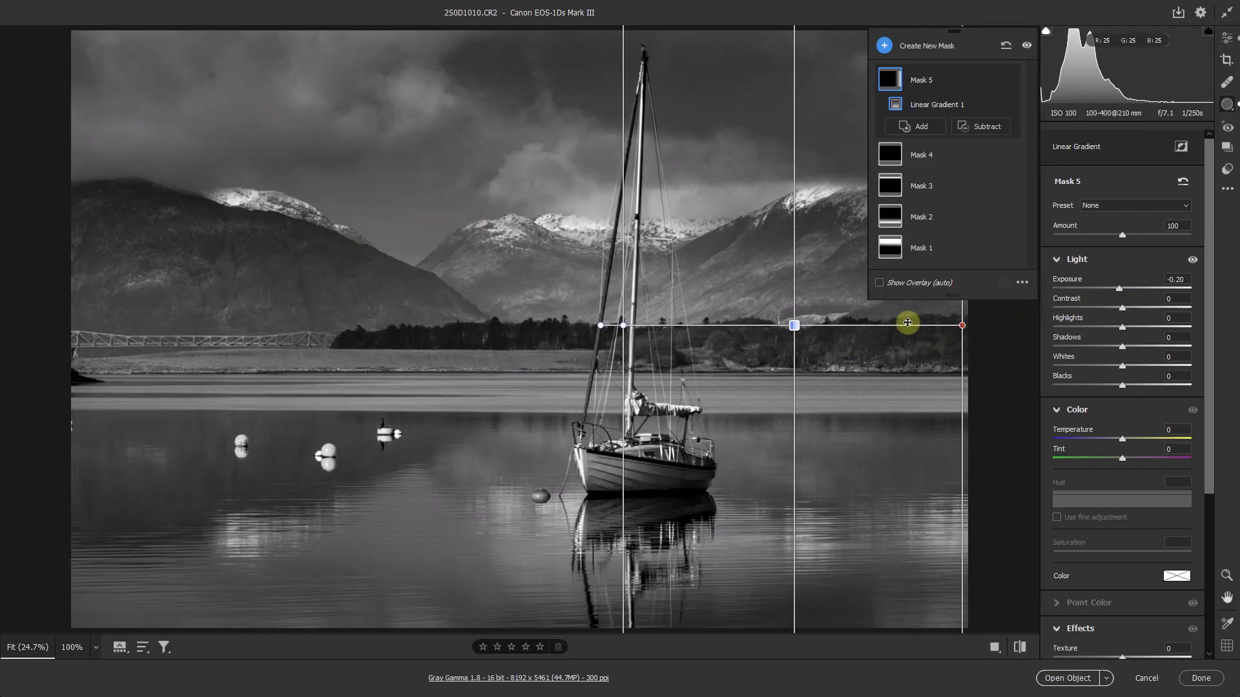
# Step: Subtract a brushed area across the tree line from Mask 5
pyautogui.click(980, 128)
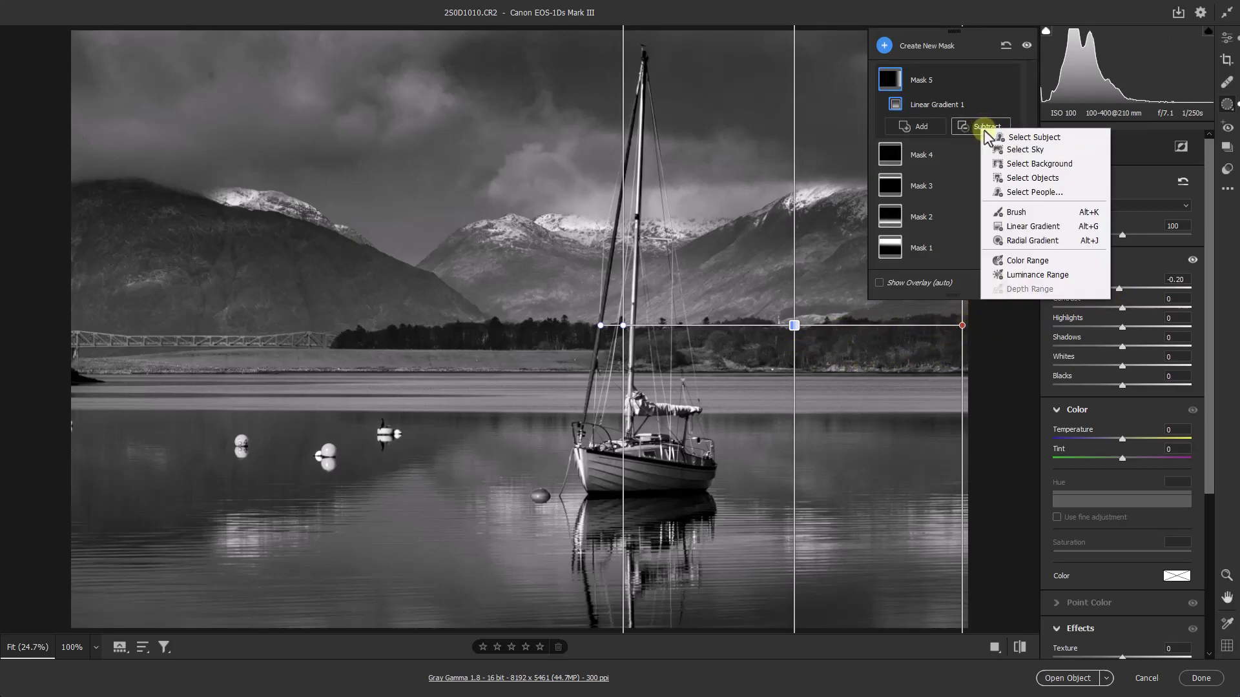
pyautogui.click(1014, 215)
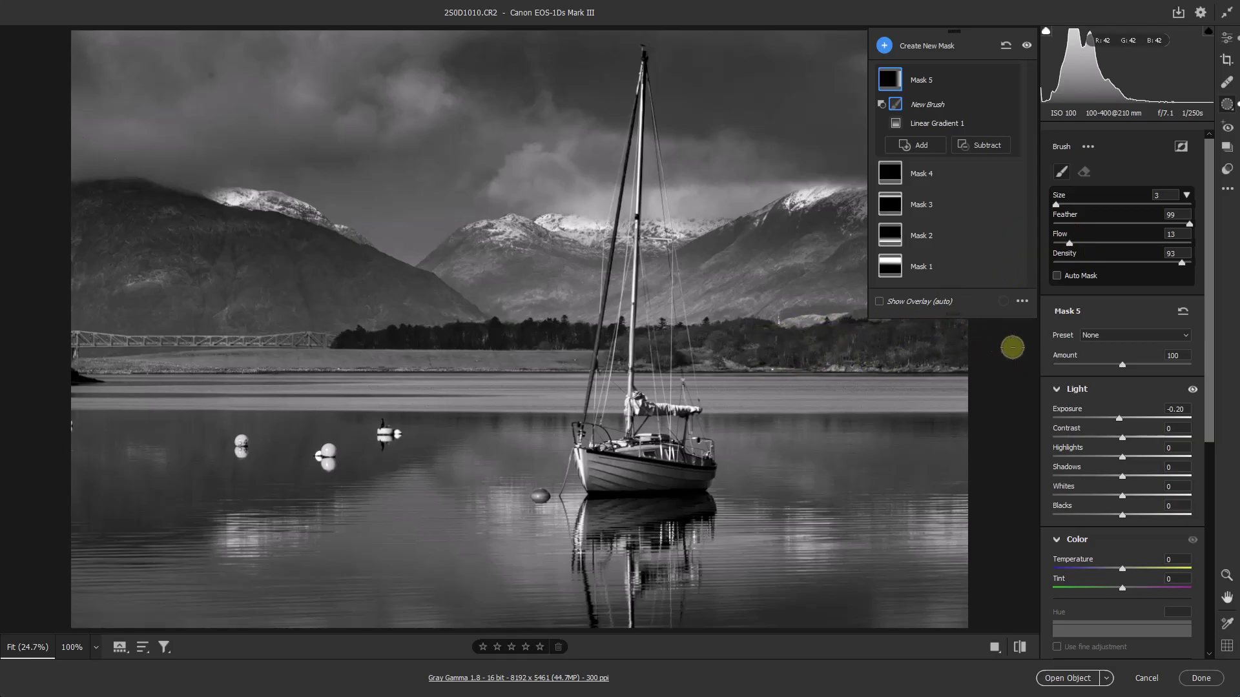
pyautogui.moveTo(850, 351)
pyautogui.mouseDown()
pyautogui.moveTo(980, 353)
pyautogui.moveTo(934, 354)
pyautogui.mouseUp()
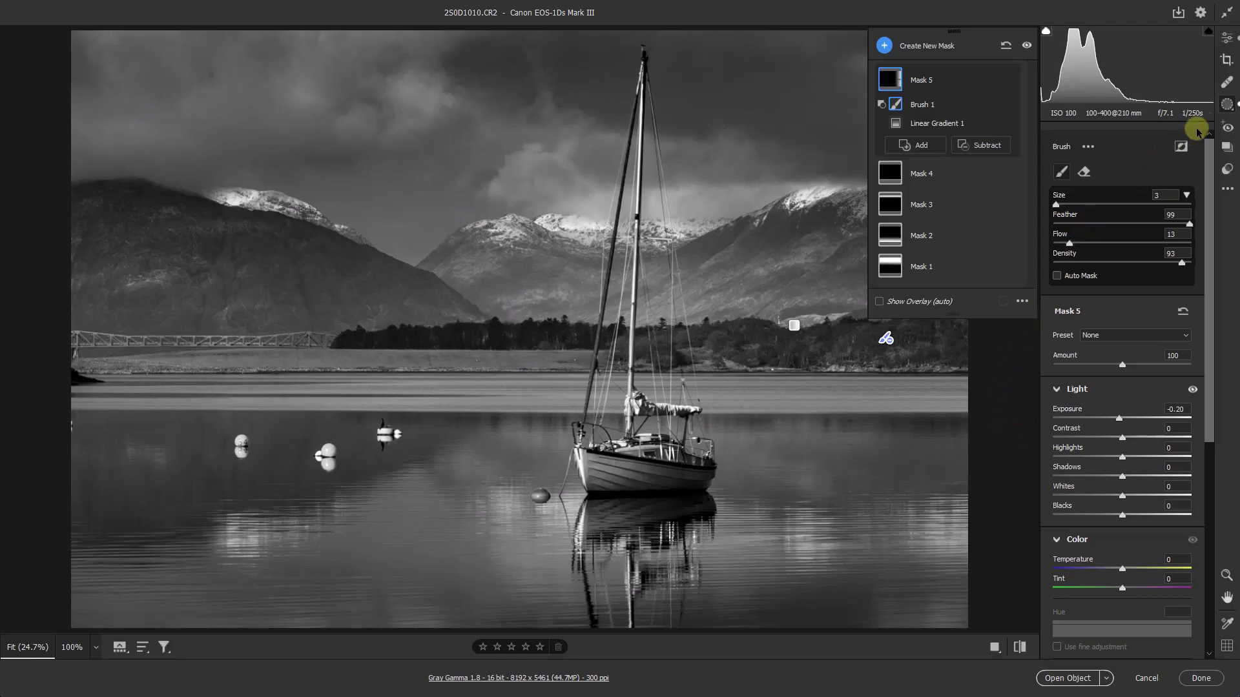
# Step: Use the Healing tool in Heal mode to remove the spot in the upper-left sky
pyautogui.click(1227, 83)
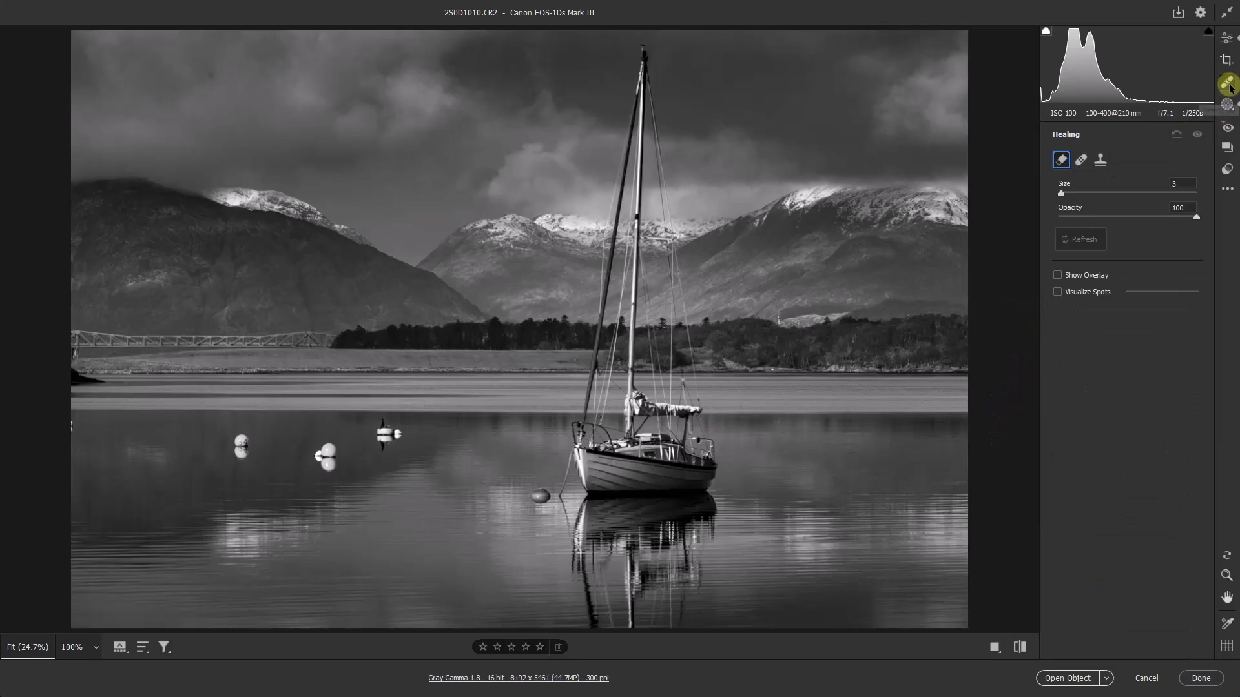
pyautogui.click(1081, 161)
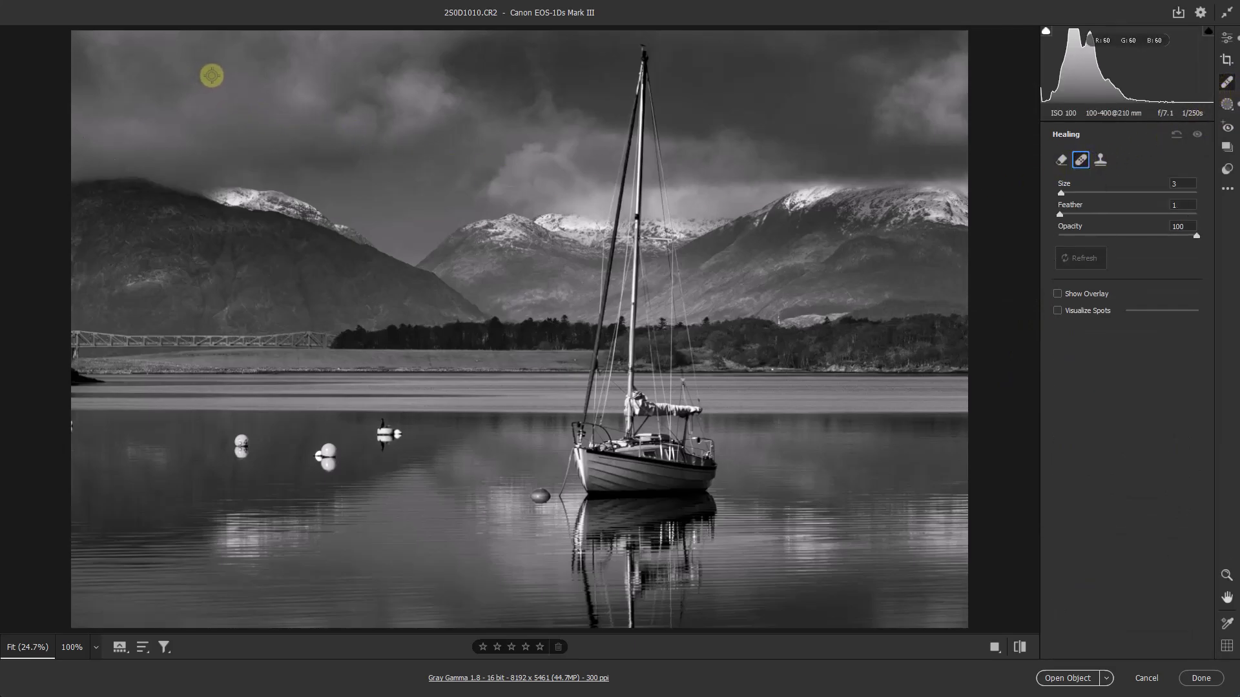
pyautogui.click(212, 75)
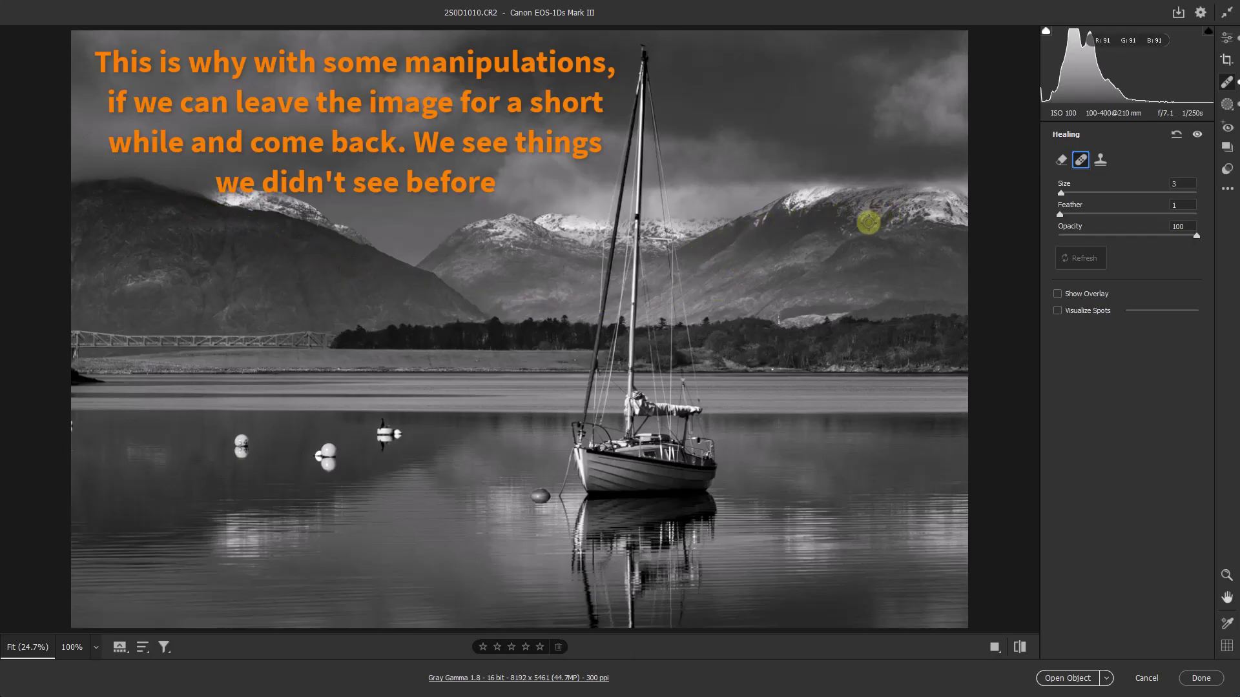
# Step: Select Mask 1's Linear Gradient 1 and nudge its centre pin upward over the mountains
pyautogui.click(1227, 104)
pyautogui.click(888, 204)
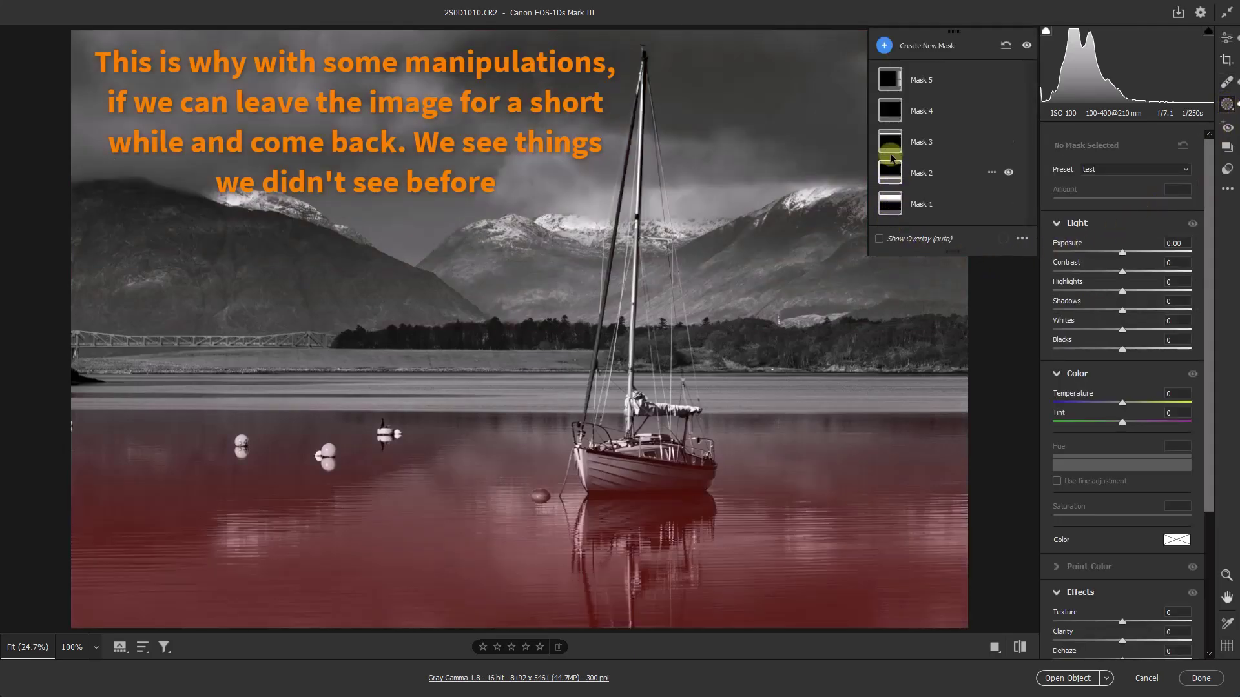
pyautogui.click(891, 204)
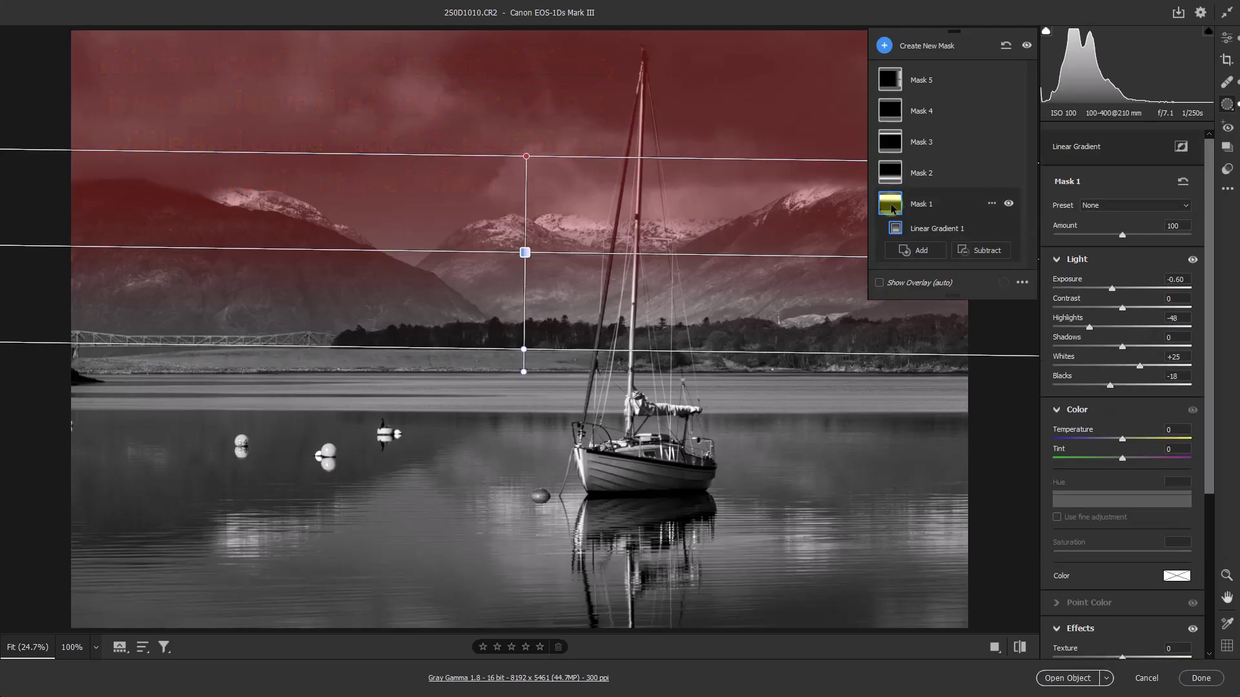
pyautogui.click(938, 233)
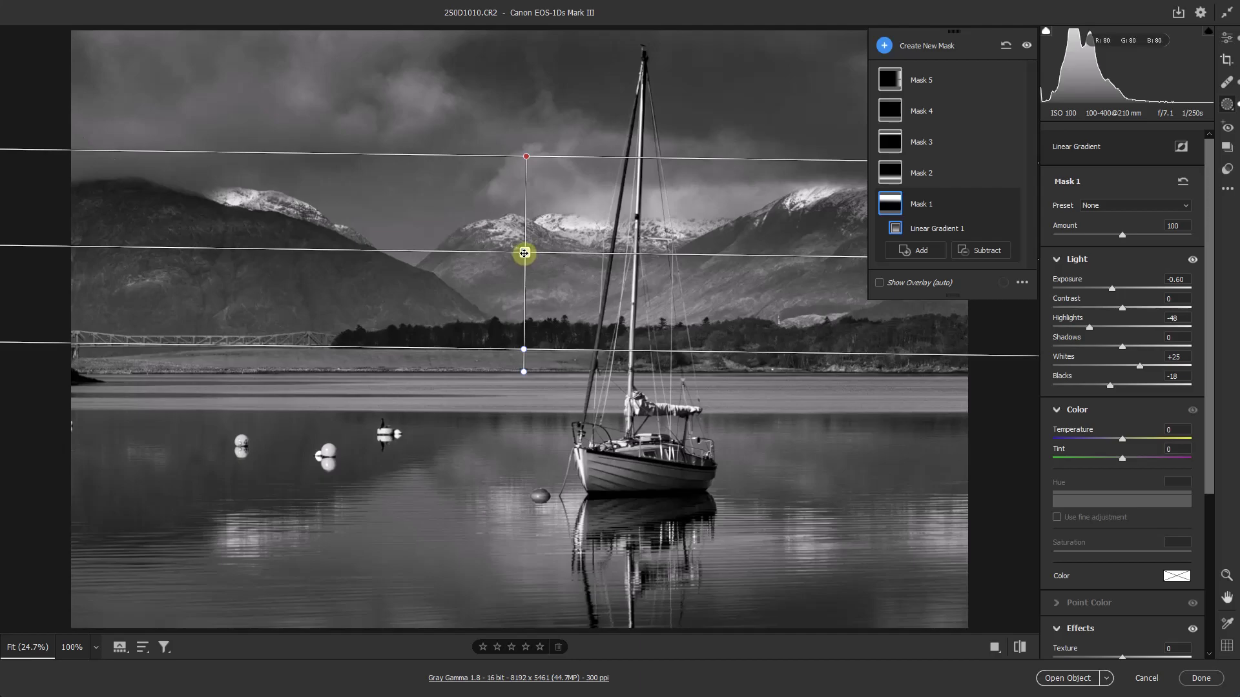
pyautogui.moveTo(525, 252); pyautogui.dragTo(535, 227)
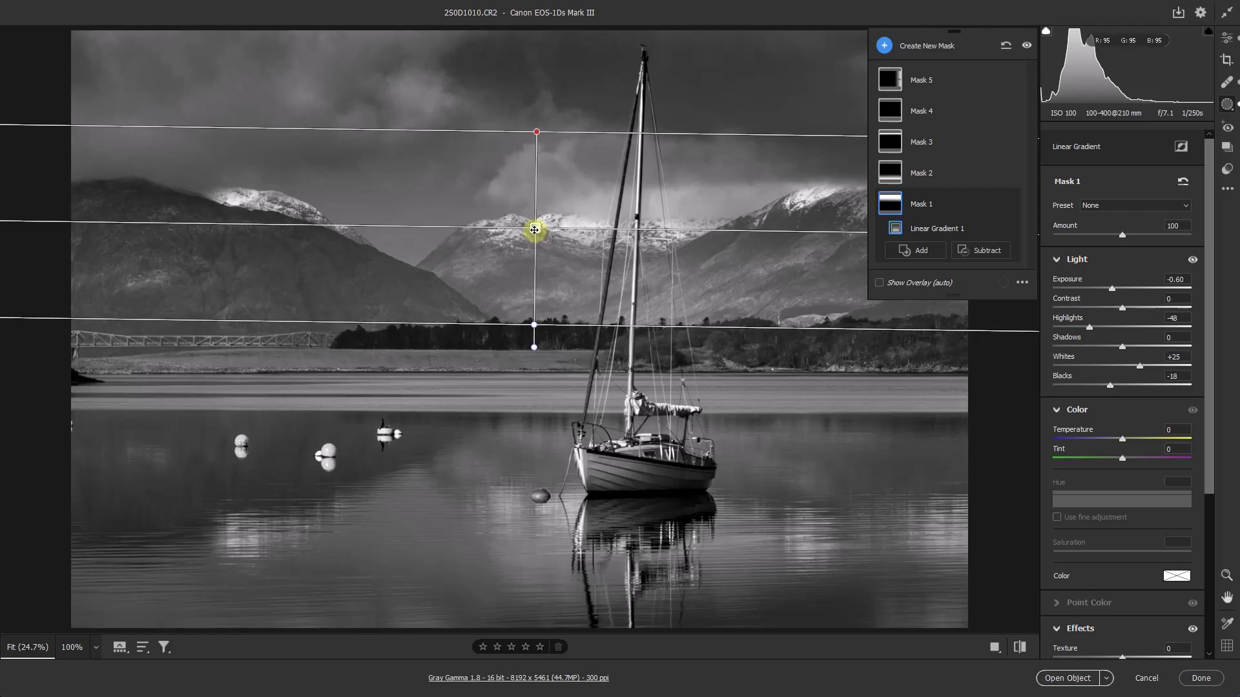
pyautogui.moveTo(535, 229)
pyautogui.mouseDown()
pyautogui.moveTo(534, 246)
pyautogui.moveTo(540, 235)
pyautogui.mouseUp()
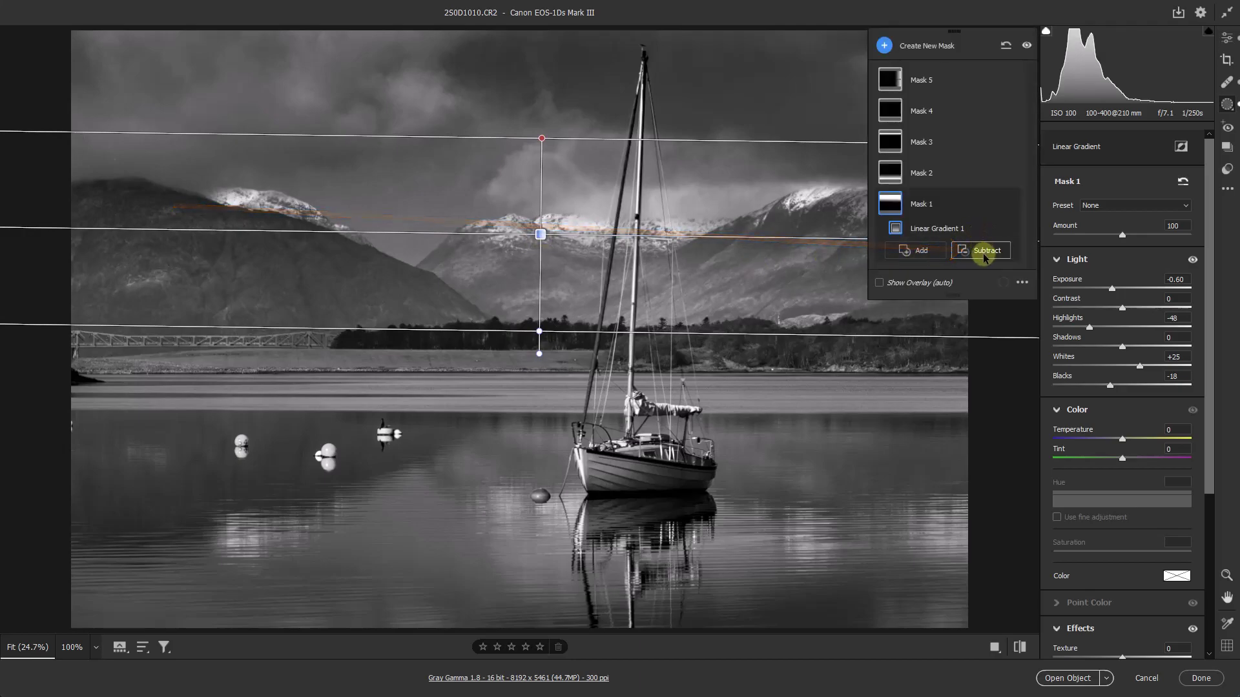
# Step: Brush the left mountain out of Mask 1 using Subtract, raising brush size to 8
pyautogui.click(985, 253)
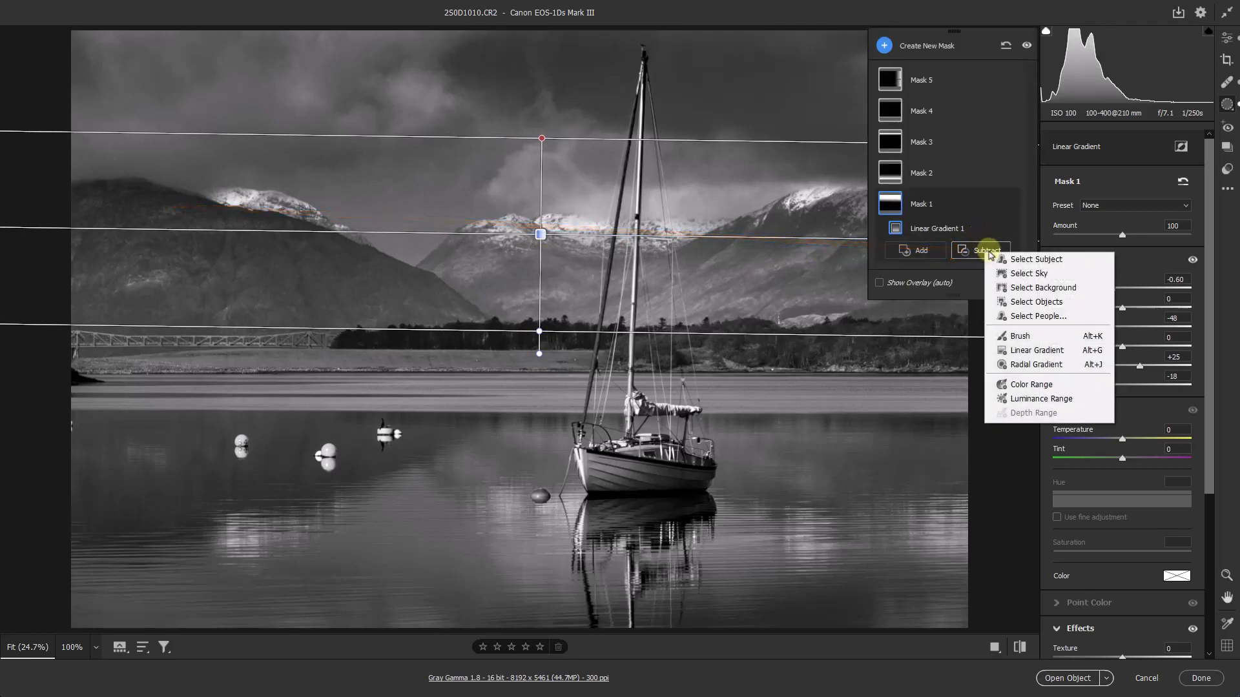
pyautogui.click(1021, 336)
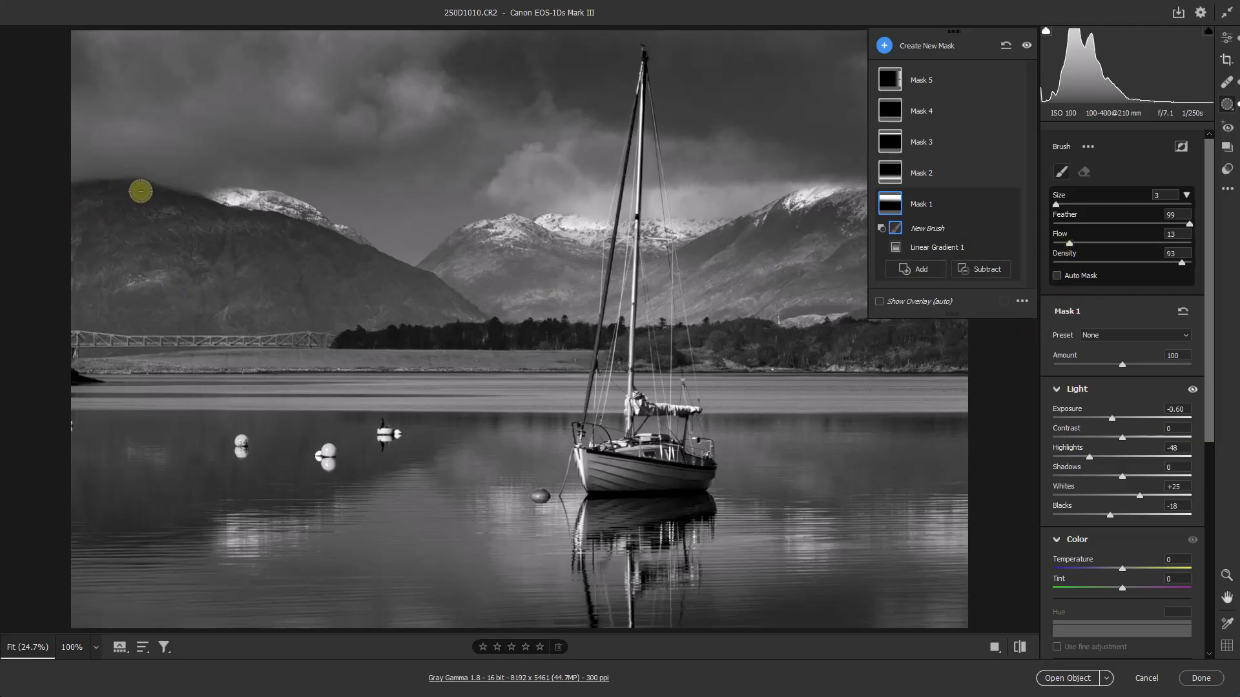
pyautogui.moveTo(122, 237); pyautogui.dragTo(115, 237)
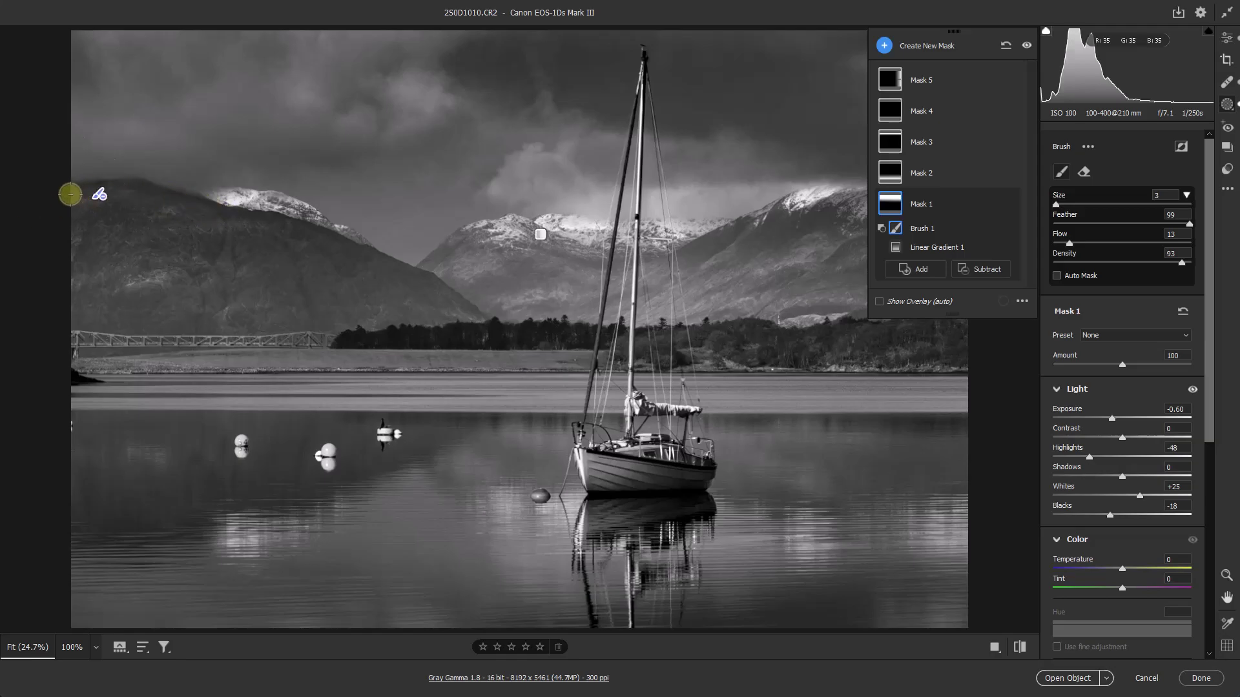
pyautogui.press(']')
pyautogui.press(']')
pyautogui.press(']')
pyautogui.press(']')
pyautogui.press(']')
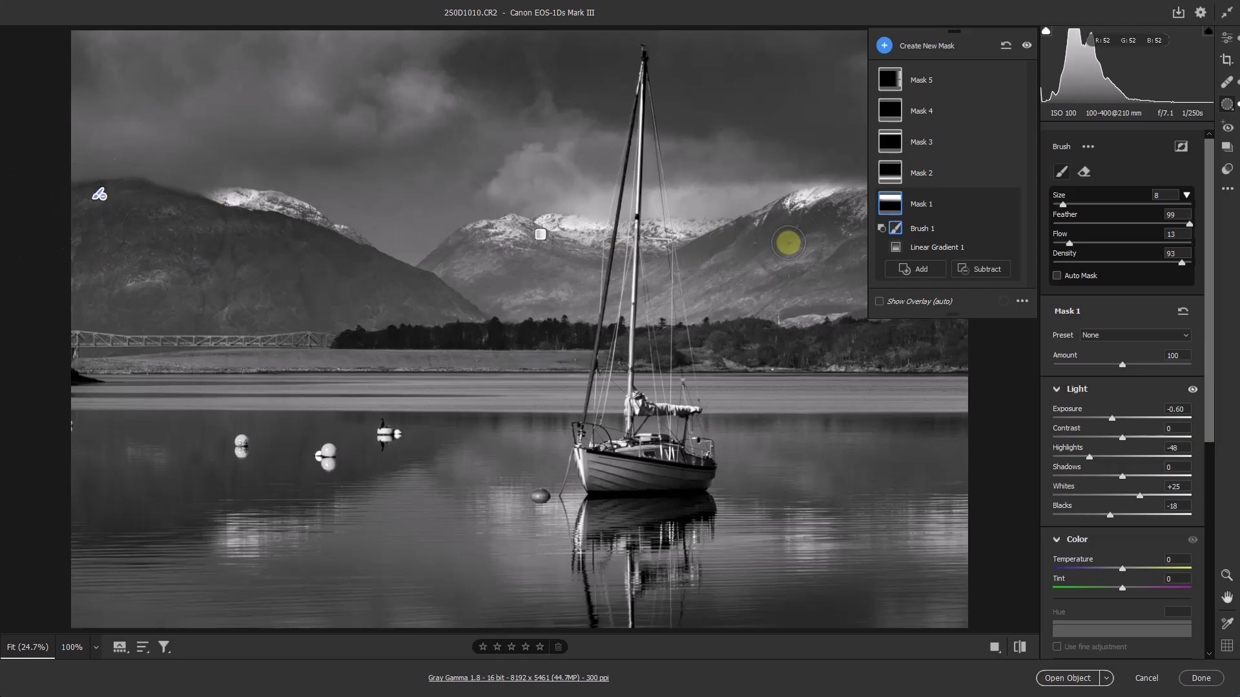
pyautogui.scroll(3, 775, 249)
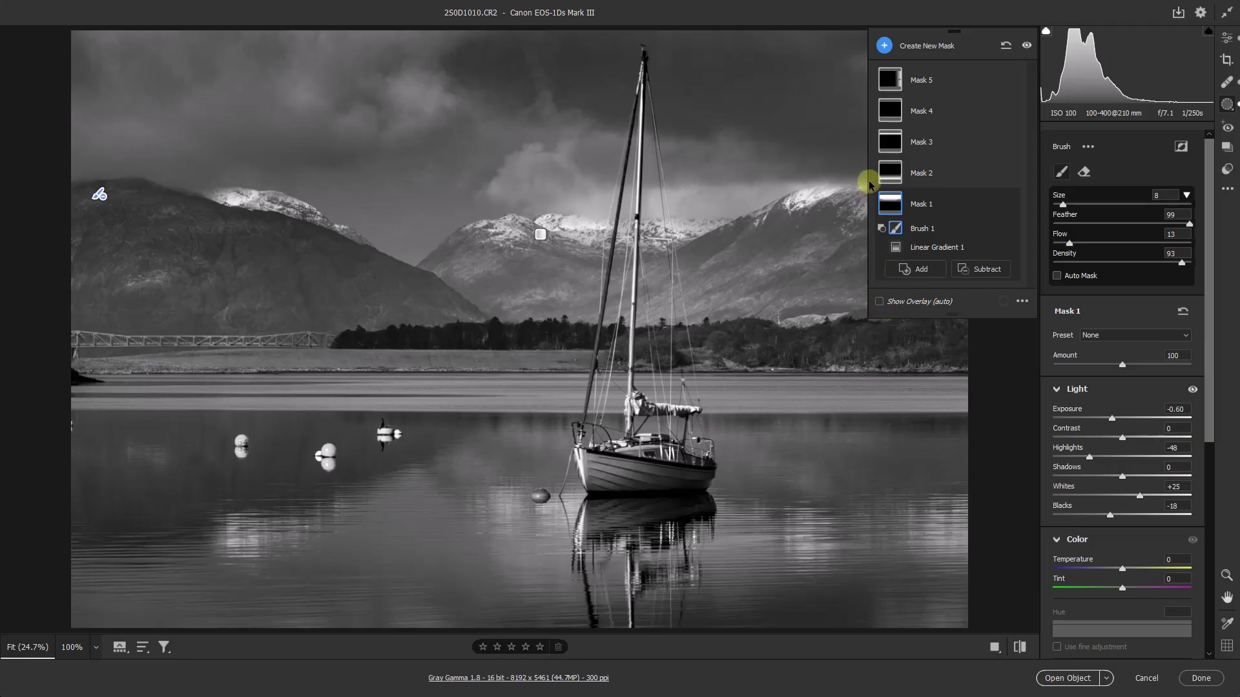
# Step: Paint a new brush mask along the snowy ridge to the peak at Exposure +1.15, Highlights +22
pyautogui.click(884, 45)
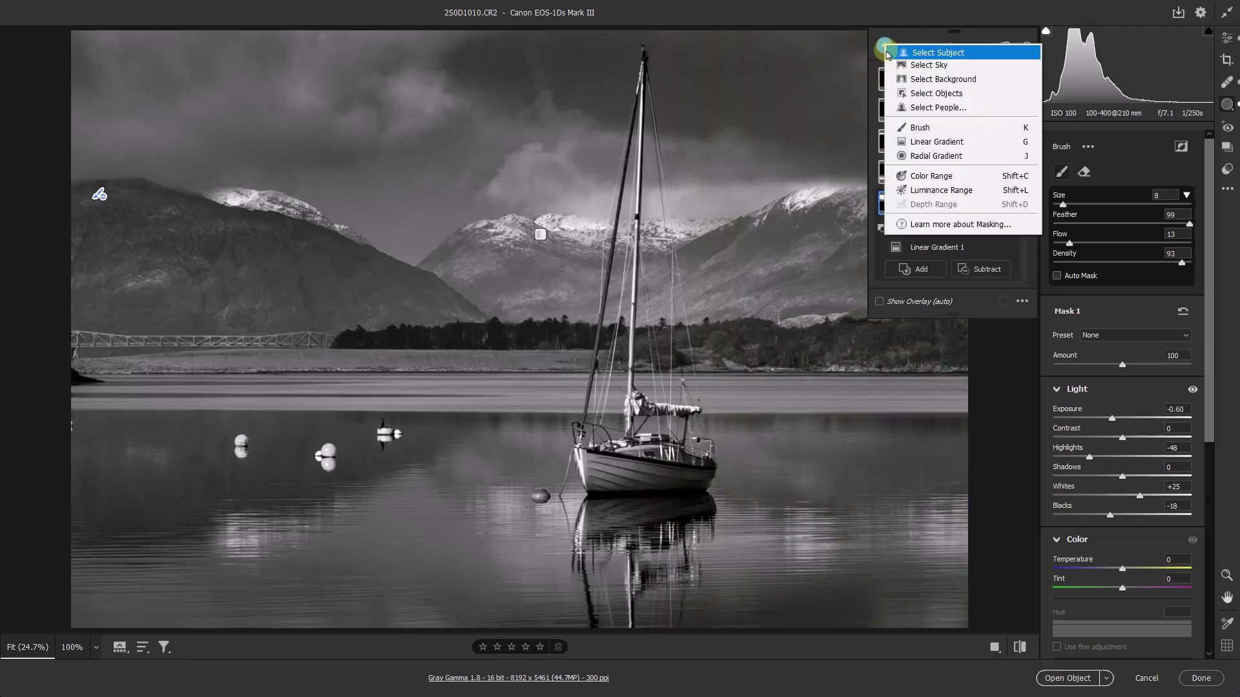
pyautogui.click(910, 127)
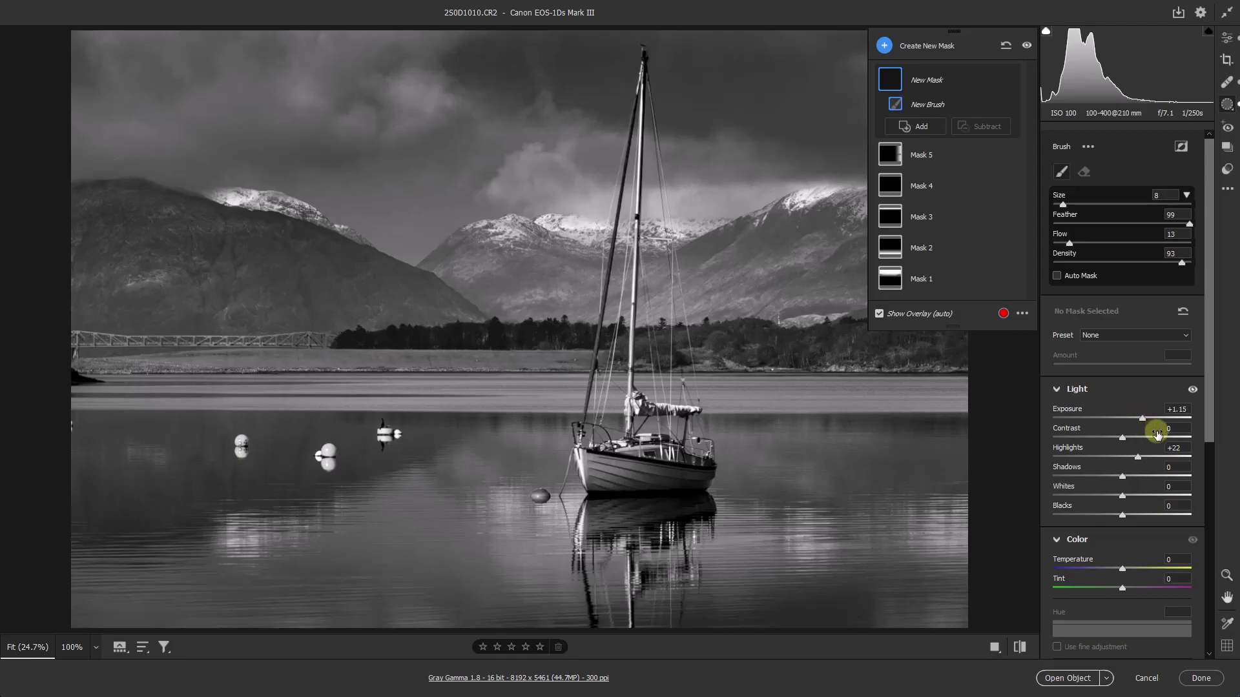
pyautogui.moveTo(258, 207)
pyautogui.mouseDown()
pyautogui.moveTo(391, 259)
pyautogui.moveTo(424, 307)
pyautogui.mouseUp()
pyautogui.moveTo(293, 390)
pyautogui.mouseDown()
pyautogui.moveTo(552, 432)
pyautogui.moveTo(501, 329)
pyautogui.moveTo(392, 182)
pyautogui.moveTo(307, 197)
pyautogui.moveTo(298, 182)
pyautogui.moveTo(276, 185)
pyautogui.moveTo(514, 183)
pyautogui.moveTo(472, 191)
pyautogui.moveTo(679, 218)
pyautogui.moveTo(614, 203)
pyautogui.moveTo(646, 205)
pyautogui.moveTo(524, 195)
pyautogui.moveTo(792, 266)
pyautogui.moveTo(639, 228)
pyautogui.moveTo(429, 223)
pyautogui.moveTo(577, 250)
pyautogui.moveTo(401, 226)
pyautogui.moveTo(599, 251)
pyautogui.moveTo(421, 215)
pyautogui.moveTo(550, 195)
pyautogui.moveTo(633, 206)
pyautogui.moveTo(620, 201)
pyautogui.moveTo(598, 204)
pyautogui.moveTo(820, 296)
pyautogui.moveTo(579, 231)
pyautogui.moveTo(365, 219)
pyautogui.moveTo(336, 178)
pyautogui.moveTo(278, 184)
pyautogui.mouseUp()
pyautogui.press('[')
pyautogui.press('[')
pyautogui.press('[')
pyautogui.press('y')
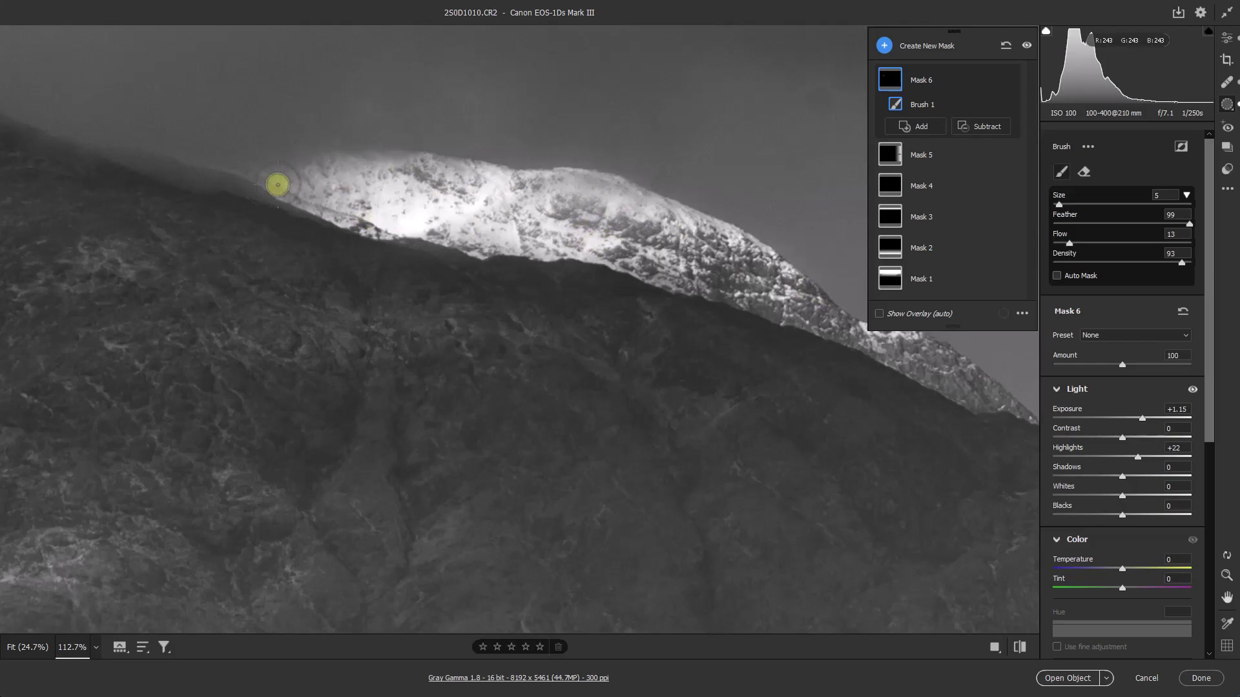
pyautogui.moveTo(822, 374); pyautogui.dragTo(194, 269)
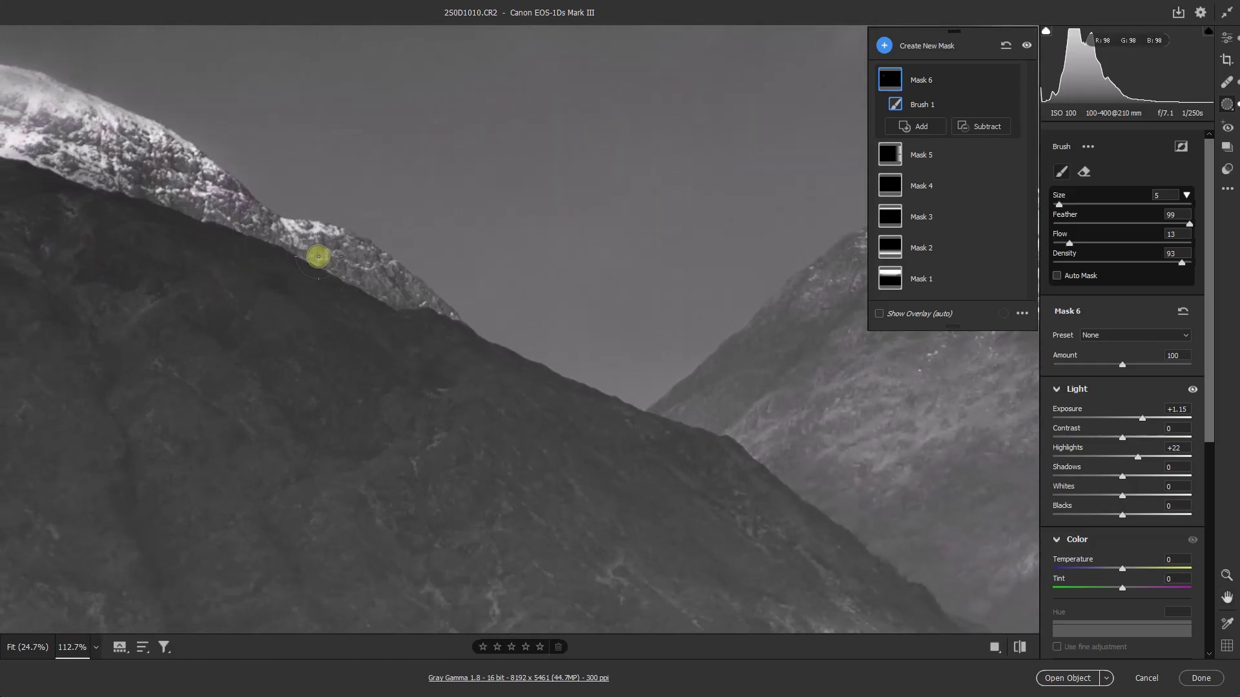
pyautogui.moveTo(642, 381); pyautogui.dragTo(235, 321)
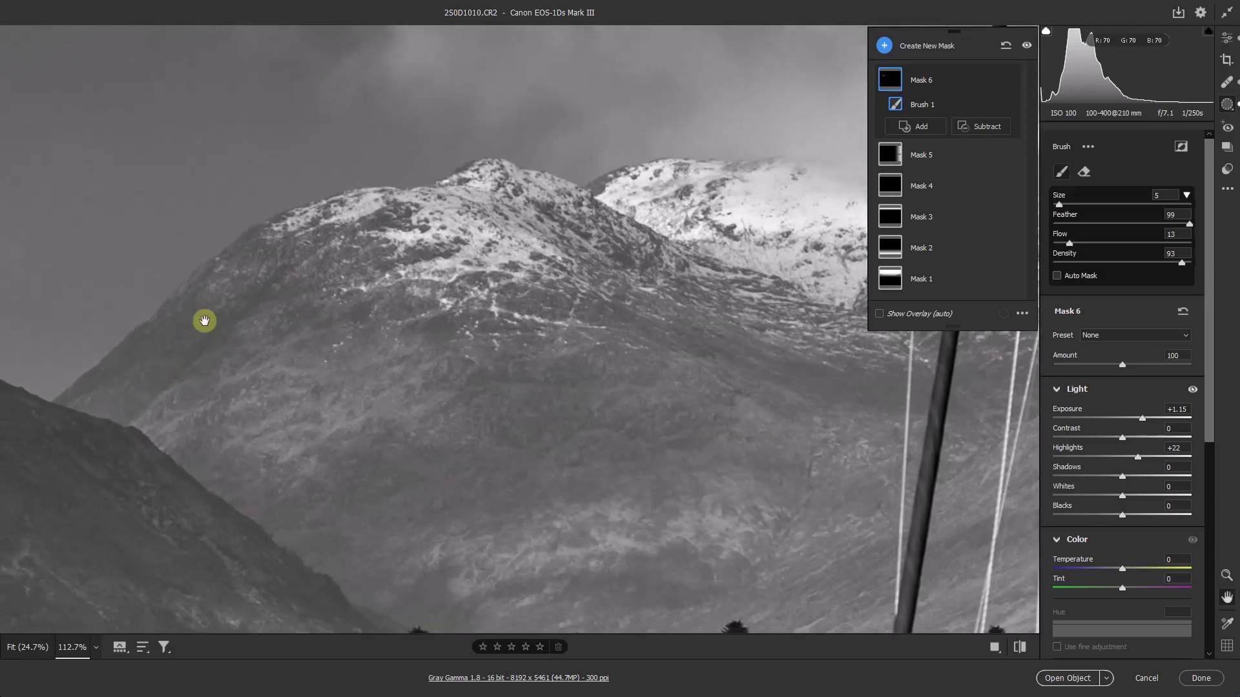
pyautogui.moveTo(284, 237)
pyautogui.mouseDown()
pyautogui.moveTo(543, 196)
pyautogui.moveTo(502, 186)
pyautogui.moveTo(485, 202)
pyautogui.moveTo(543, 209)
pyautogui.moveTo(393, 227)
pyautogui.moveTo(578, 250)
pyautogui.moveTo(430, 287)
pyautogui.moveTo(542, 275)
pyautogui.moveTo(439, 268)
pyautogui.moveTo(538, 192)
pyautogui.moveTo(583, 208)
pyautogui.moveTo(469, 200)
pyautogui.moveTo(601, 268)
pyautogui.moveTo(534, 233)
pyautogui.moveTo(457, 244)
pyautogui.moveTo(453, 218)
pyautogui.moveTo(378, 209)
pyautogui.moveTo(364, 222)
pyautogui.moveTo(414, 258)
pyautogui.moveTo(412, 299)
pyautogui.moveTo(456, 327)
pyautogui.moveTo(403, 374)
pyautogui.moveTo(471, 343)
pyautogui.mouseUp()
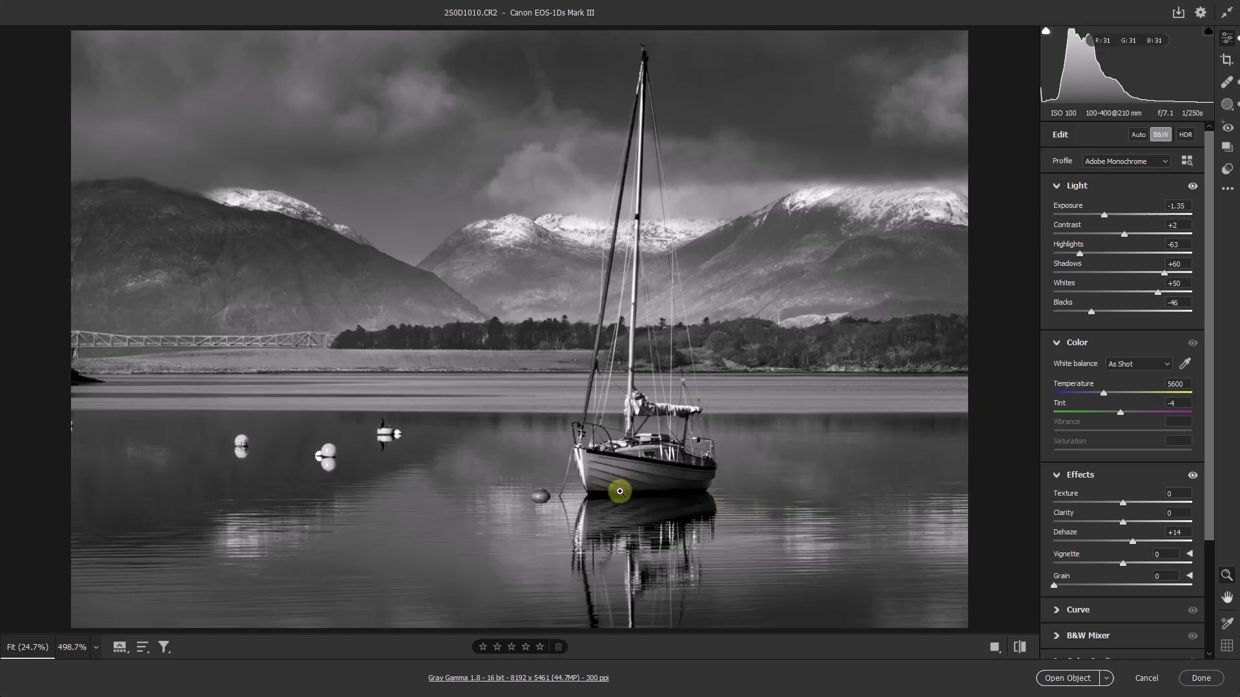
# Step: Brighten the sailboat's hull with a new brush mask at Exposure +0.80, Shadows +39
pyautogui.moveTo(623, 500); pyautogui.dragTo(576, 352)
pyautogui.press('h')
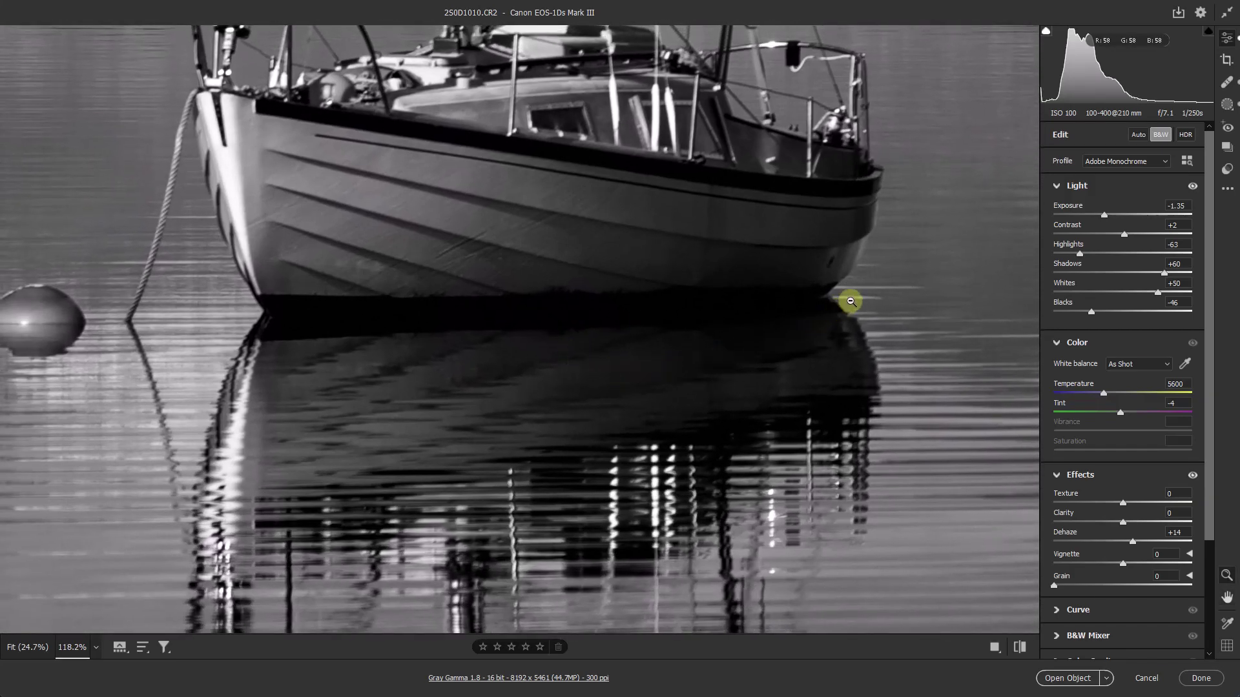
pyautogui.click(1229, 105)
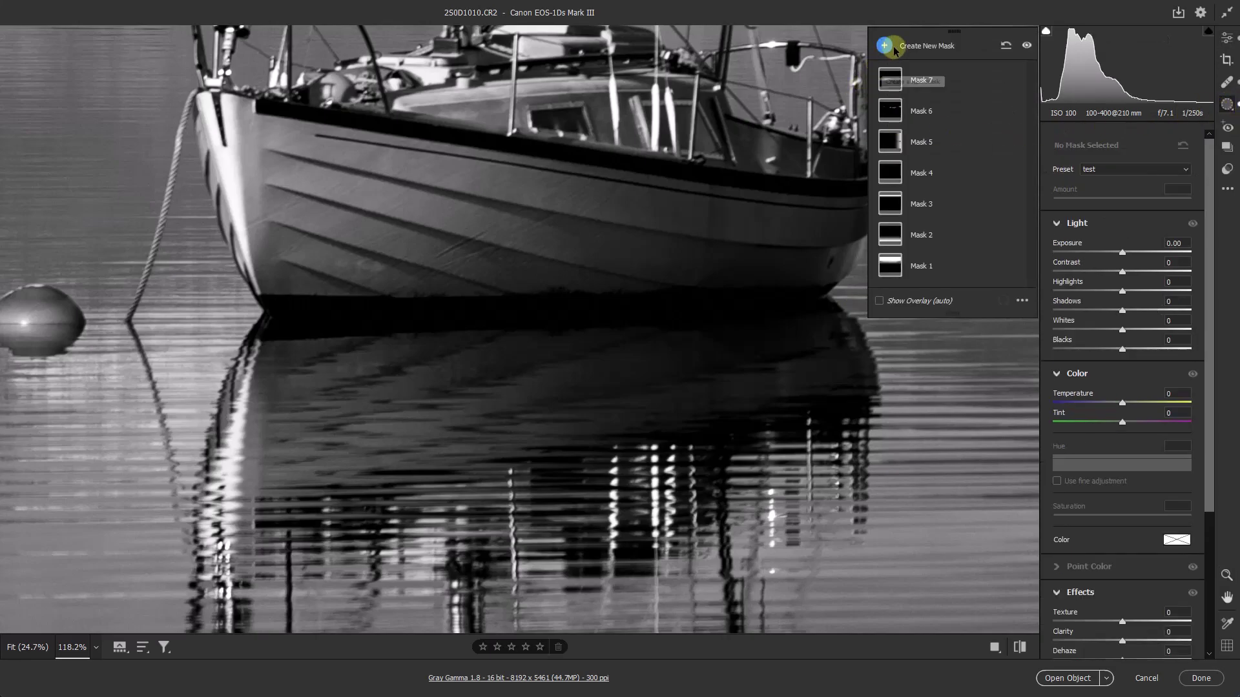
pyautogui.click(888, 45)
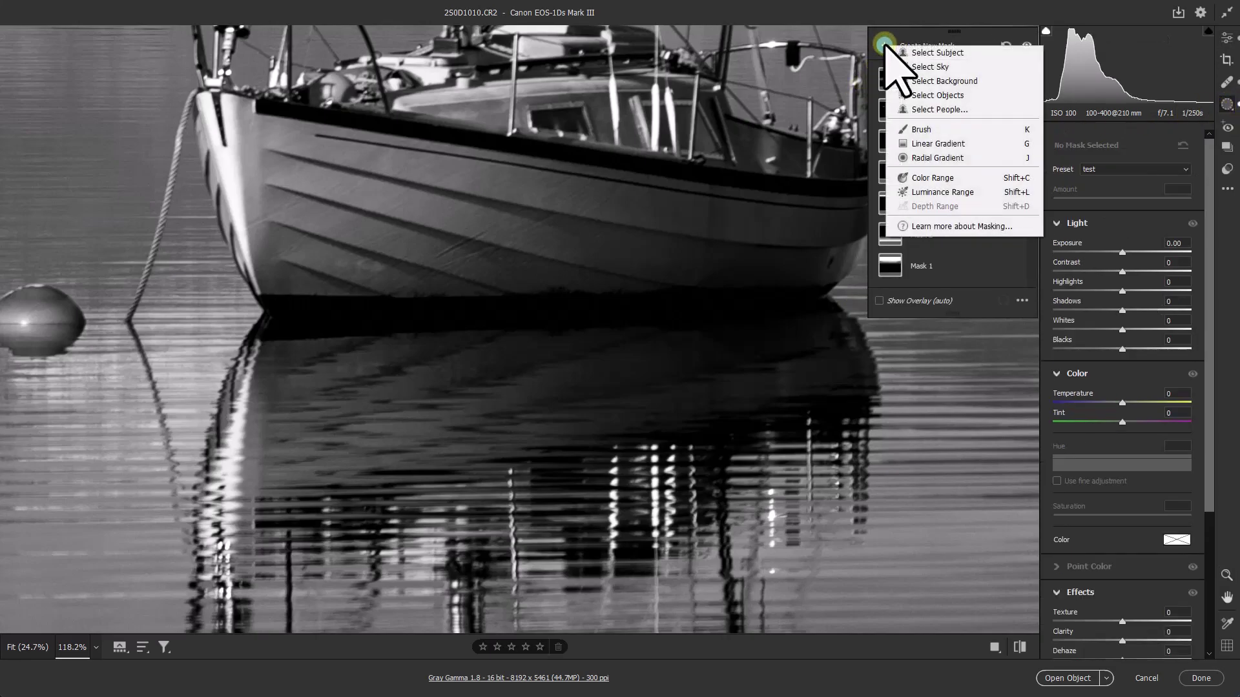
pyautogui.click(904, 131)
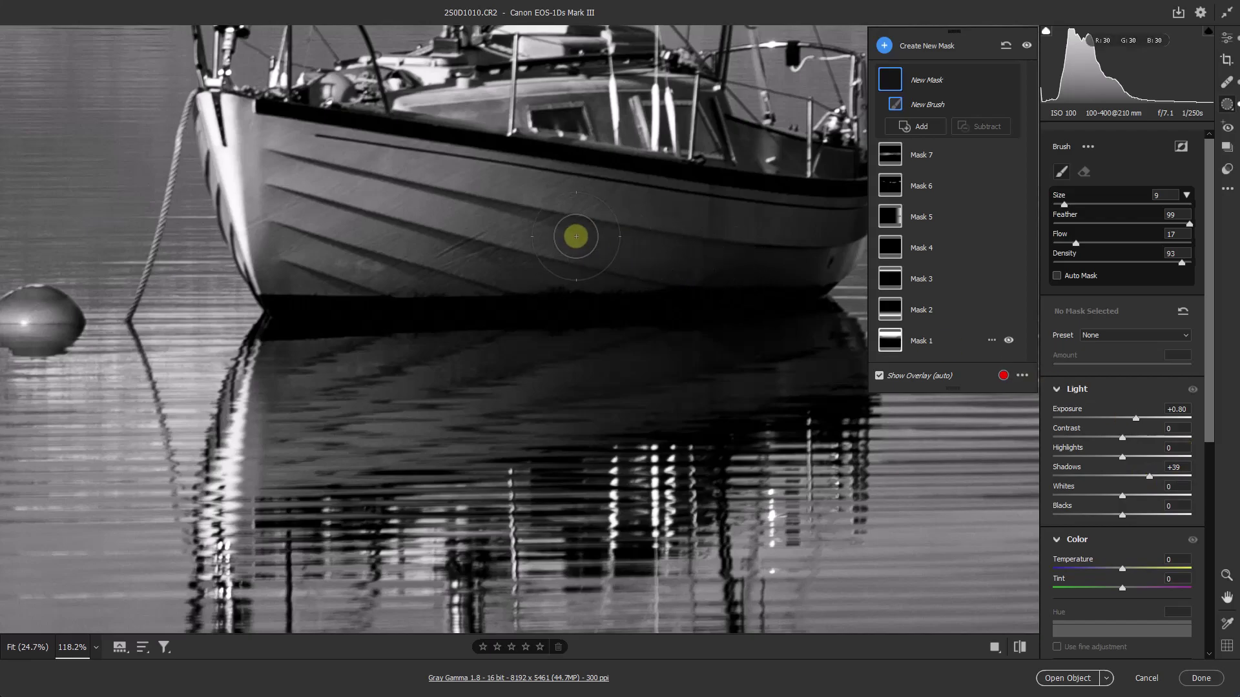
pyautogui.moveTo(639, 231)
pyautogui.mouseDown()
pyautogui.moveTo(808, 238)
pyautogui.moveTo(709, 265)
pyautogui.moveTo(513, 270)
pyautogui.moveTo(601, 241)
pyautogui.moveTo(541, 250)
pyautogui.moveTo(503, 230)
pyautogui.moveTo(634, 227)
pyautogui.moveTo(525, 275)
pyautogui.moveTo(50, 285)
pyautogui.moveTo(587, 262)
pyautogui.moveTo(333, 197)
pyautogui.moveTo(534, 207)
pyautogui.moveTo(312, 388)
pyautogui.moveTo(599, 342)
pyautogui.moveTo(379, 390)
pyautogui.moveTo(556, 388)
pyautogui.moveTo(562, 399)
pyautogui.moveTo(83, 393)
pyautogui.moveTo(456, 343)
pyautogui.moveTo(38, 481)
pyautogui.moveTo(603, 385)
pyautogui.moveTo(207, 269)
pyautogui.moveTo(355, 185)
pyautogui.moveTo(103, 158)
pyautogui.moveTo(258, 276)
pyautogui.moveTo(241, 285)
pyautogui.moveTo(626, 221)
pyautogui.moveTo(272, 208)
pyautogui.moveTo(223, 418)
pyautogui.moveTo(719, 409)
pyautogui.moveTo(786, 355)
pyautogui.moveTo(451, 416)
pyautogui.moveTo(540, 359)
pyautogui.moveTo(502, 454)
pyautogui.moveTo(507, 408)
pyautogui.moveTo(842, 382)
pyautogui.moveTo(708, 420)
pyautogui.moveTo(1018, 351)
pyautogui.moveTo(1059, 248)
pyautogui.moveTo(603, 208)
pyautogui.moveTo(465, 155)
pyautogui.moveTo(841, 213)
pyautogui.moveTo(664, 203)
pyautogui.moveTo(888, 247)
pyautogui.moveTo(501, 234)
pyautogui.moveTo(510, 273)
pyautogui.moveTo(711, 293)
pyautogui.moveTo(678, 310)
pyautogui.moveTo(783, 274)
pyautogui.moveTo(879, 271)
pyautogui.mouseUp()
pyautogui.press('[')
pyautogui.press('[')
pyautogui.press('[')
pyautogui.hotkey('ctrl', '0')
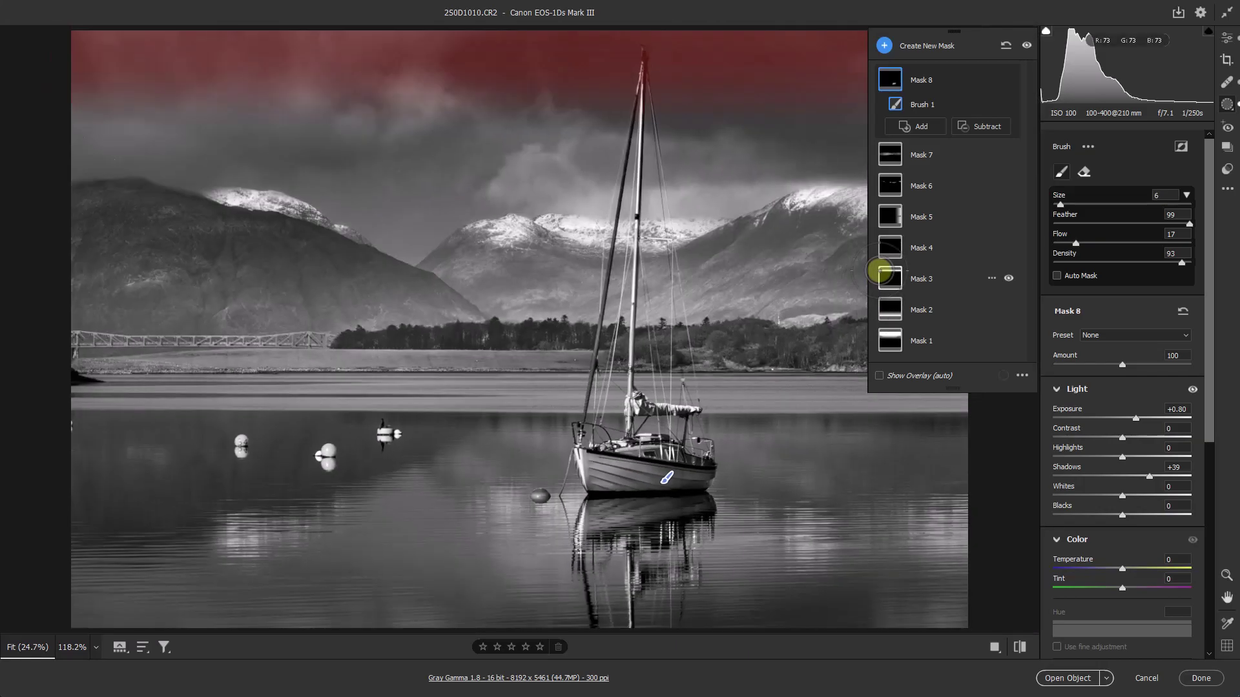
# Step: Drag the lower edge of Mask 1's sky linear gradient up toward the peaks
pyautogui.click(1229, 41)
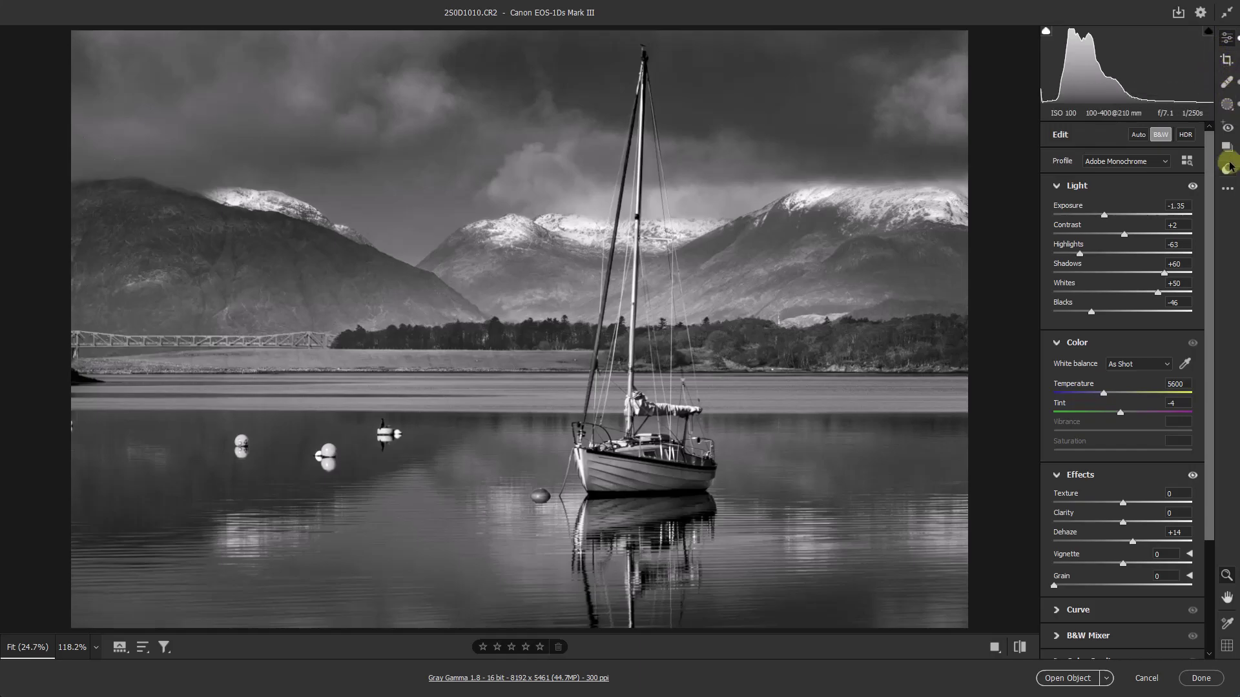
pyautogui.click(1227, 106)
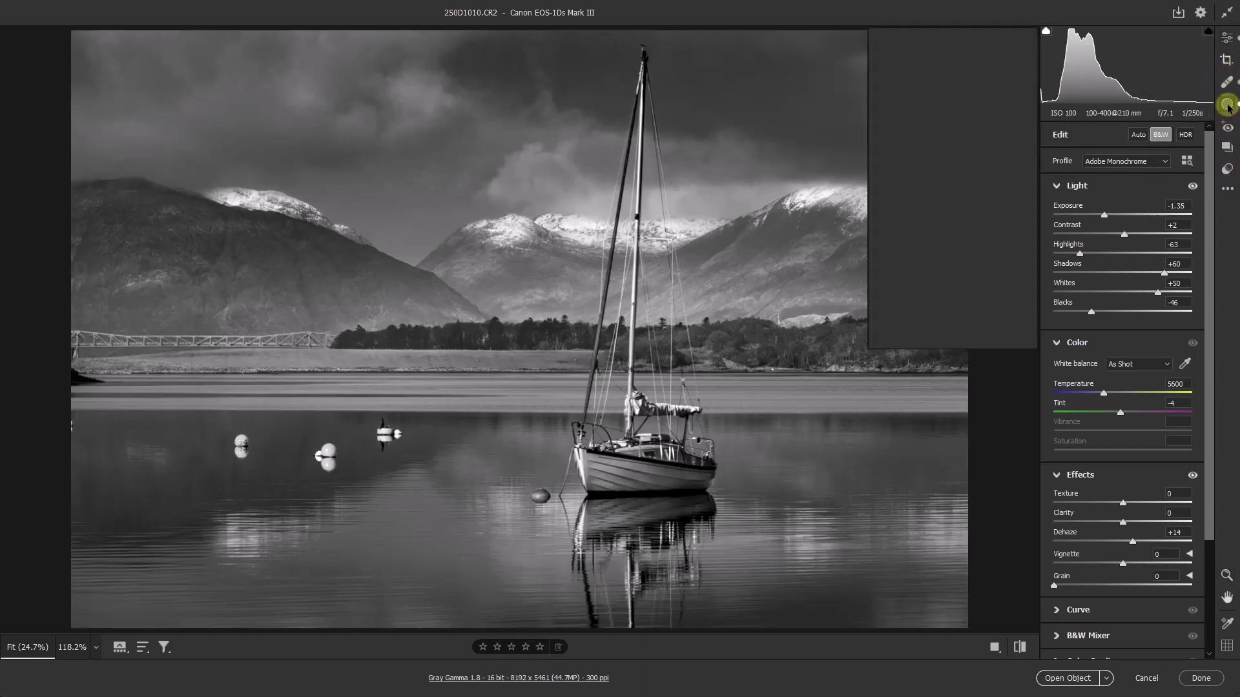
pyautogui.click(883, 296)
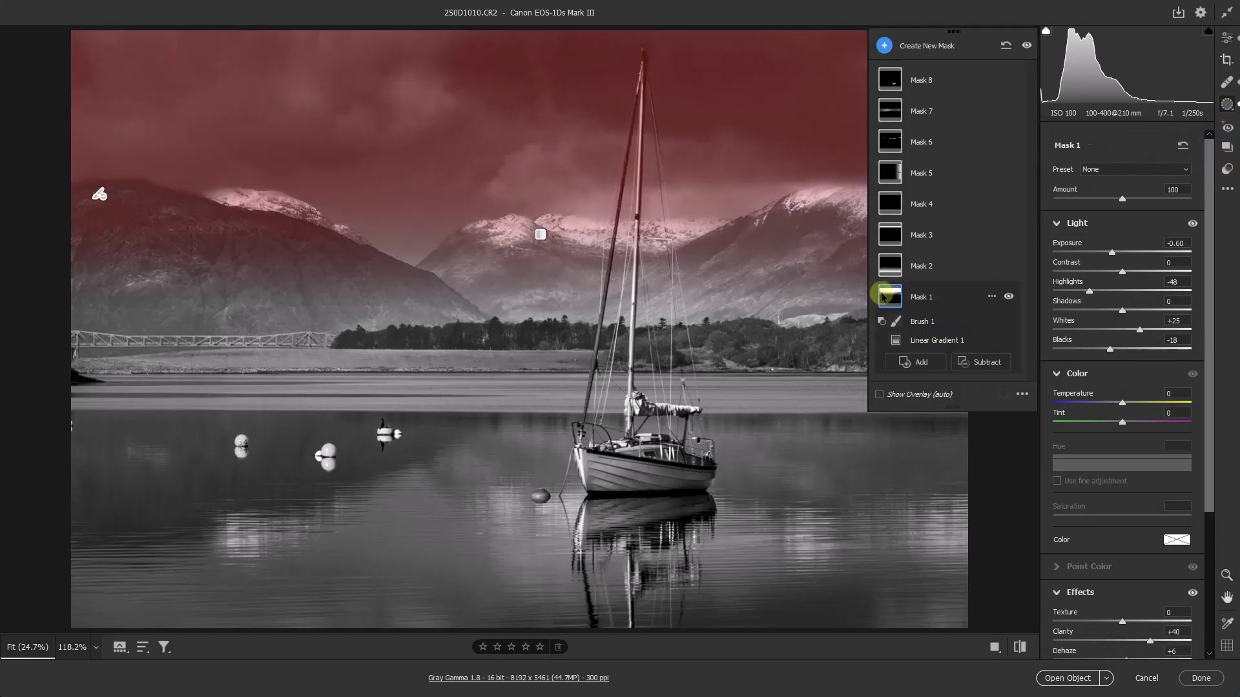
pyautogui.click(540, 236)
pyautogui.moveTo(540, 333); pyautogui.dragTo(540, 295)
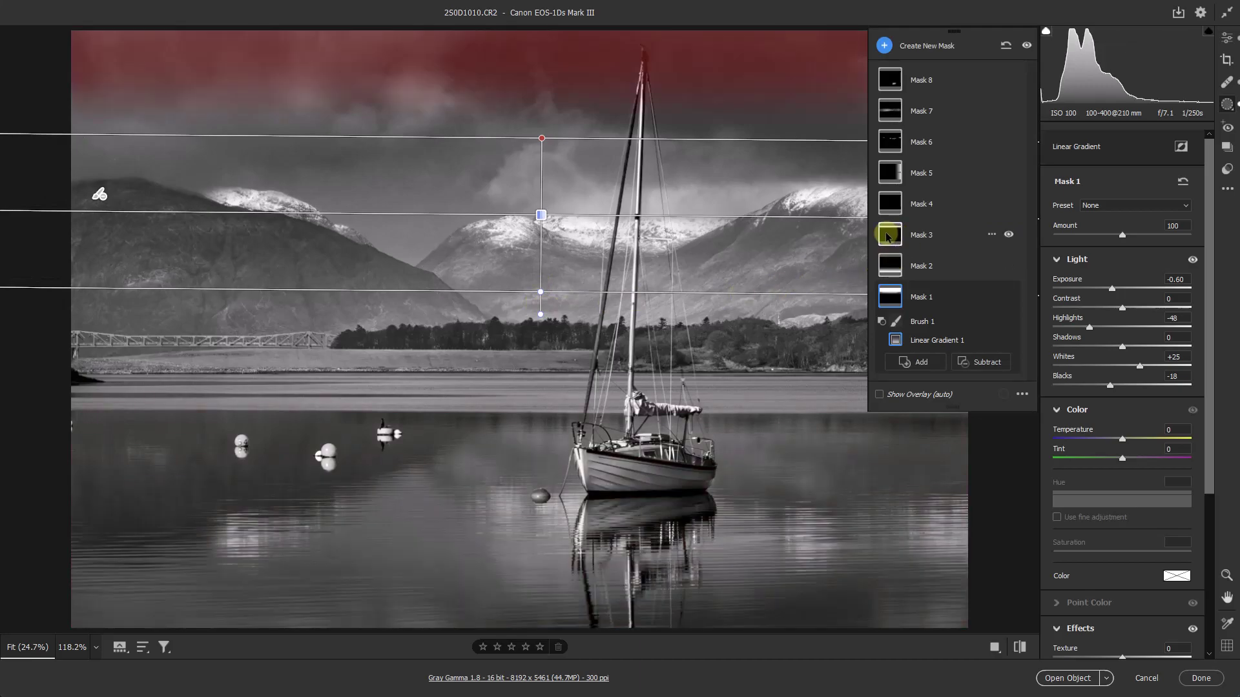
# Step: Set Mask 3 to Exposure -0.45, Whites +14, Blacks -16, then zoom in on buoy 34
pyautogui.click(885, 237)
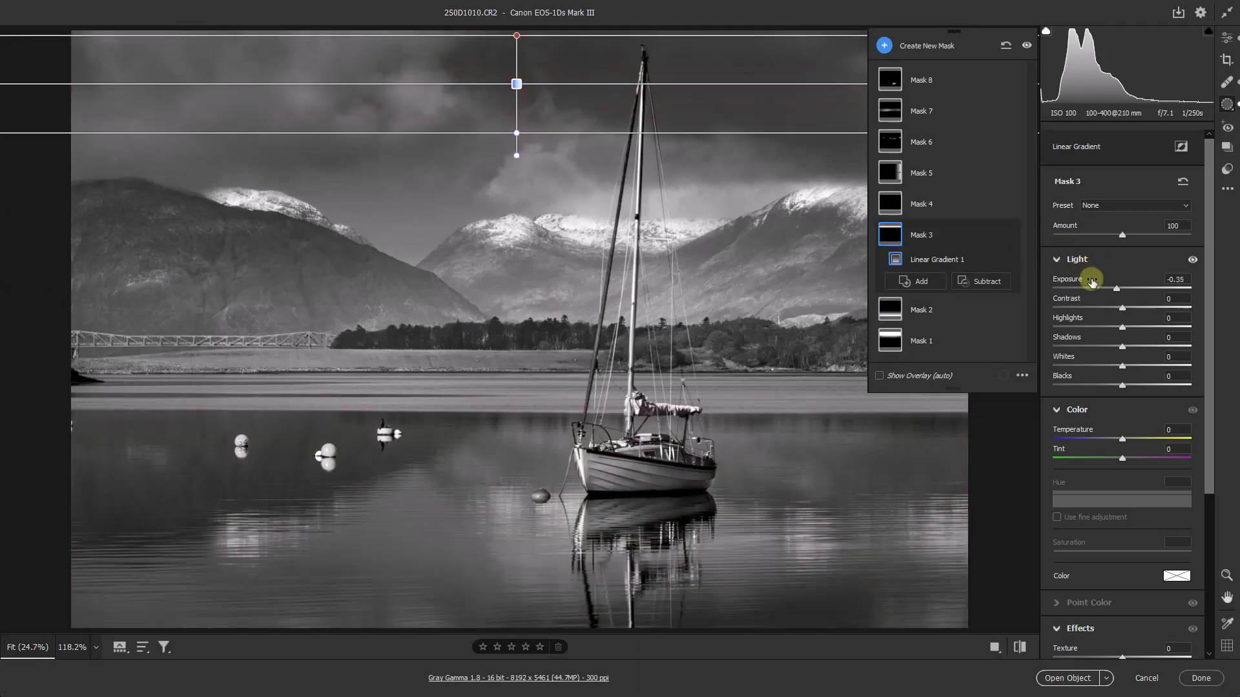
pyautogui.moveTo(1123, 388)
pyautogui.mouseDown()
pyautogui.moveTo(1111, 391)
pyautogui.moveTo(1130, 366)
pyautogui.mouseUp()
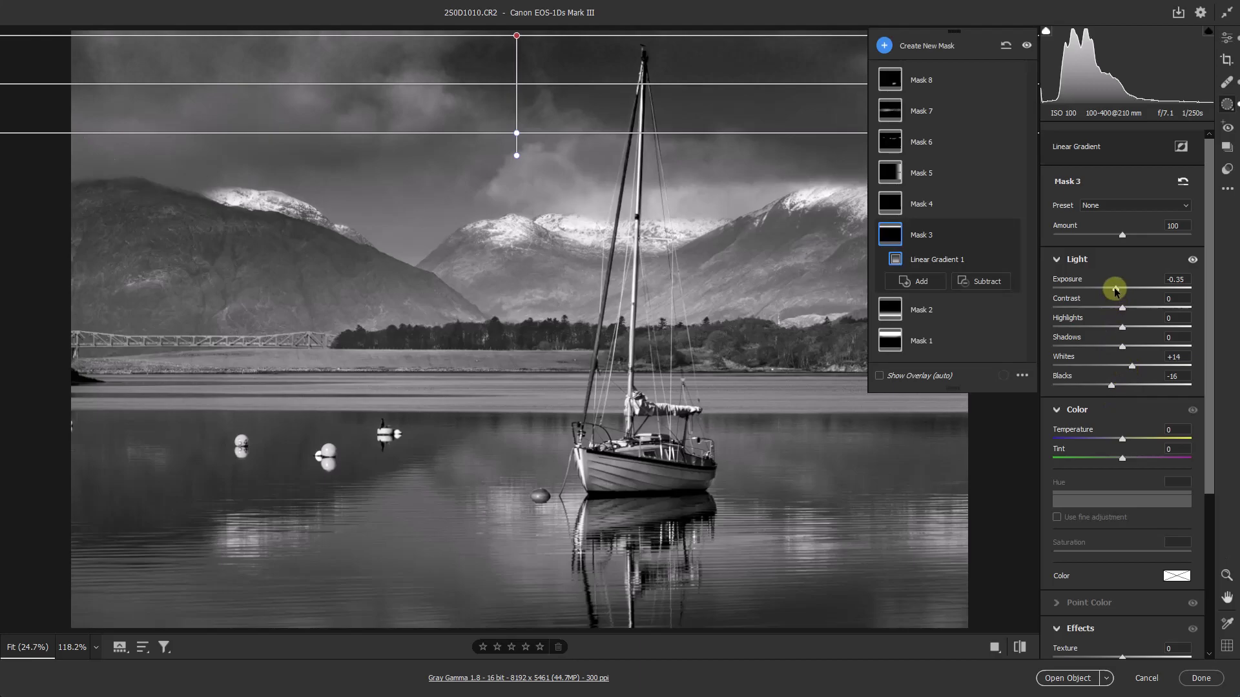
pyautogui.moveTo(1116, 290); pyautogui.dragTo(1115, 296)
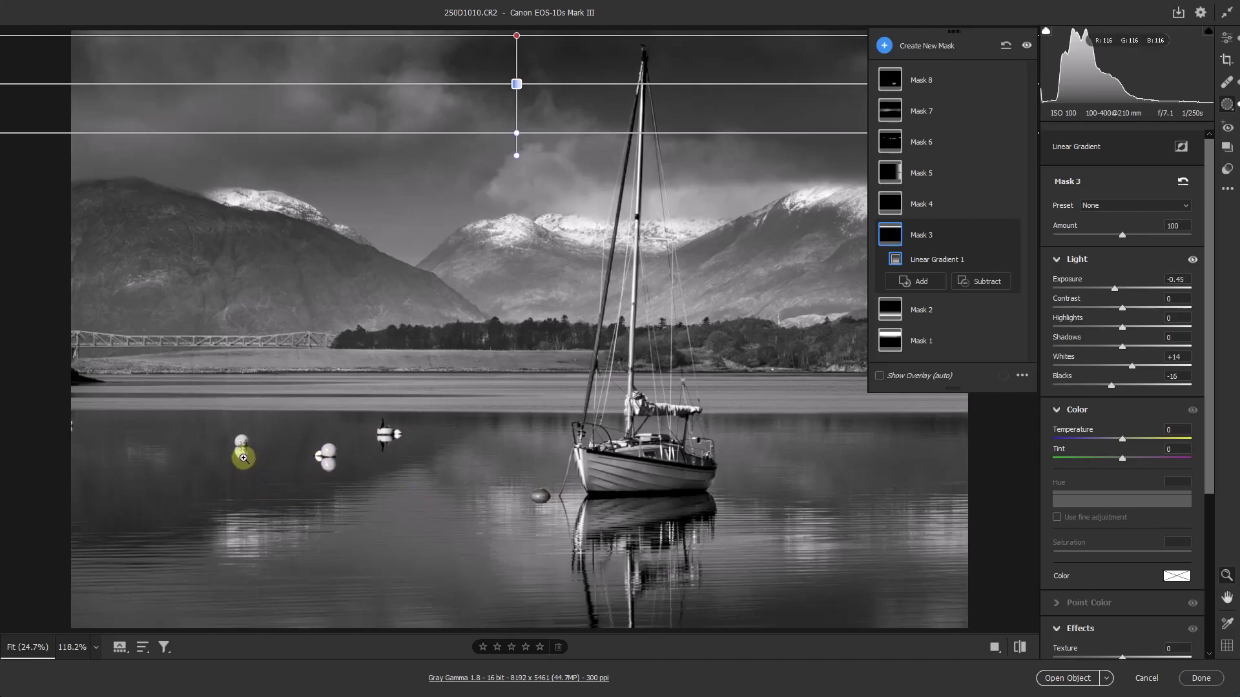
pyautogui.moveTo(244, 459); pyautogui.dragTo(447, 452)
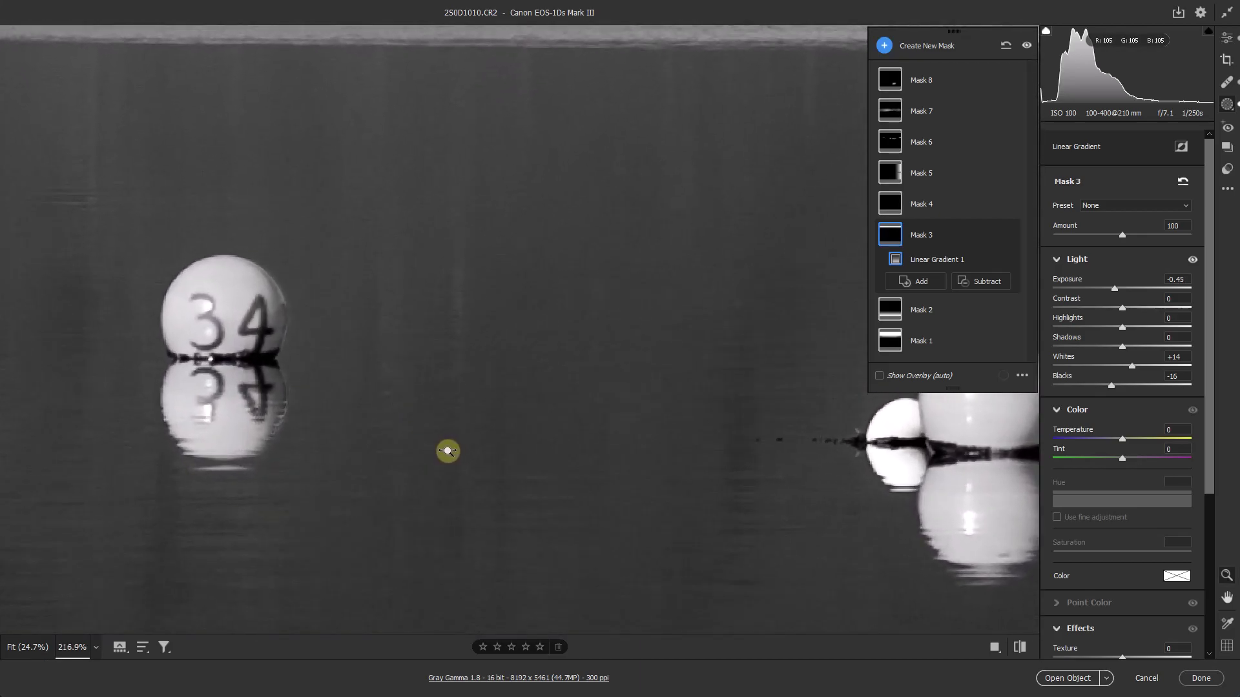
pyautogui.moveTo(290, 487); pyautogui.dragTo(611, 461)
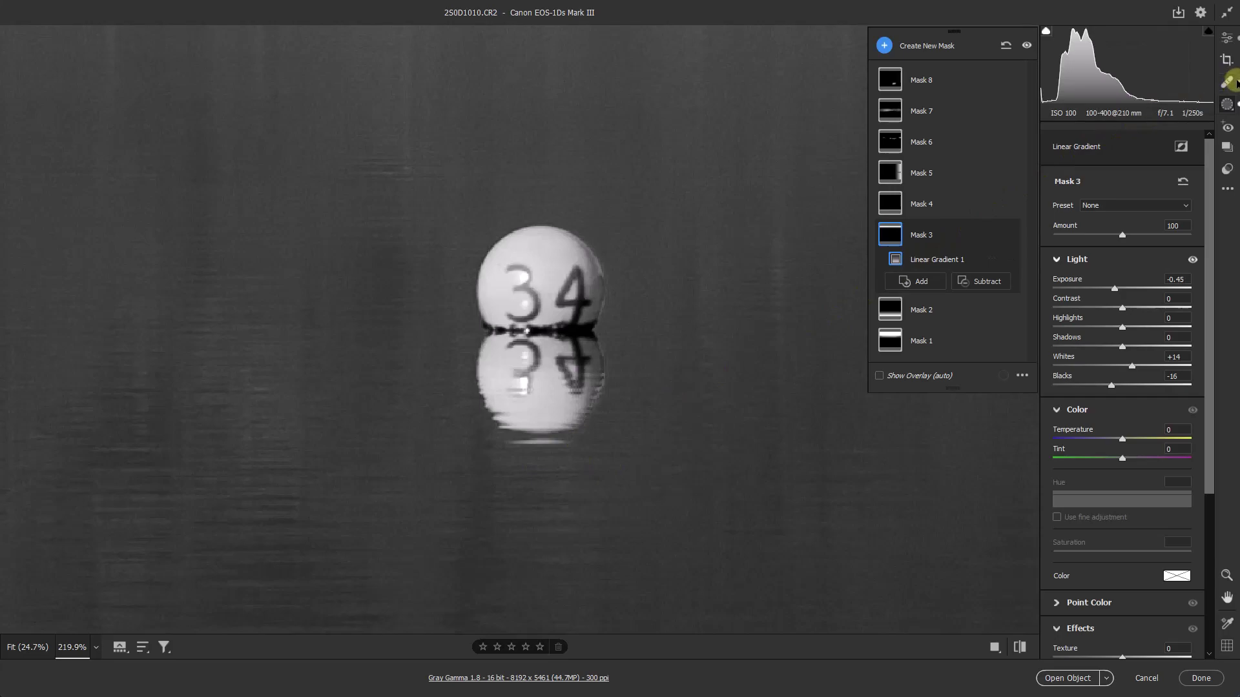
# Step: Erase buoy 34 and its reflection with a maximum-size Content-Aware Remove brush
pyautogui.click(1229, 83)
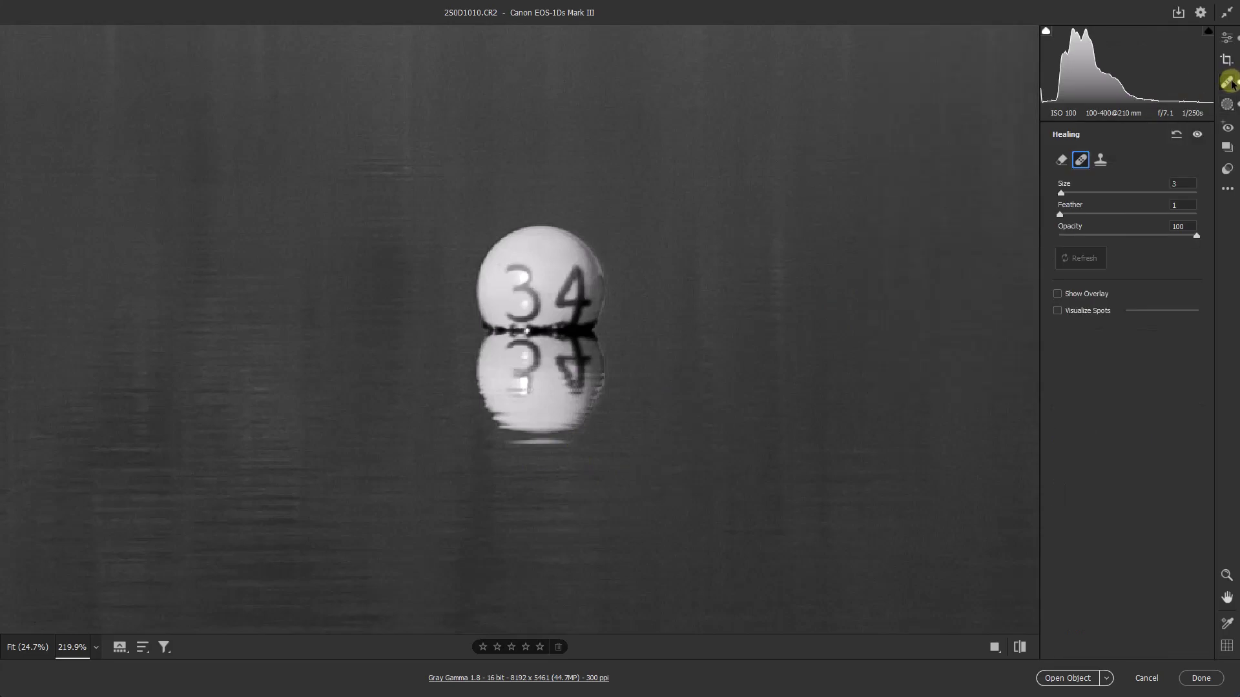
pyautogui.click(1061, 160)
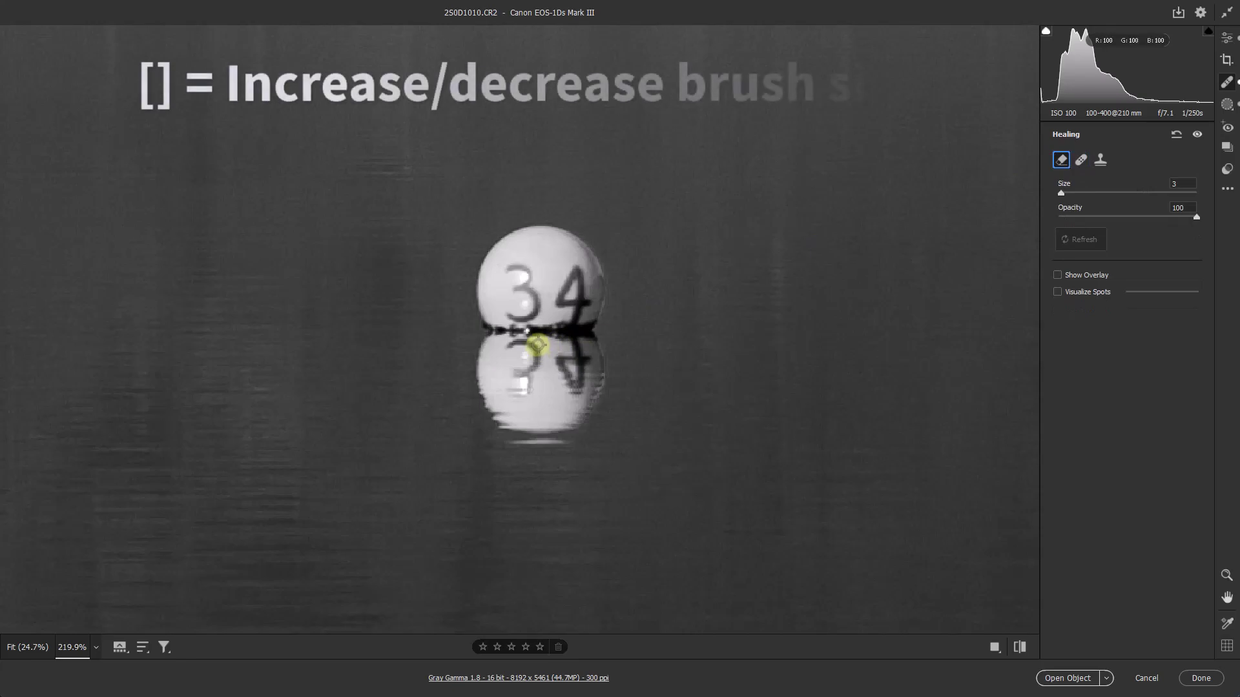
pyautogui.press(']')
pyautogui.press(']')
pyautogui.press(']')
pyautogui.press(']')
pyautogui.press(']')
pyautogui.press(']')
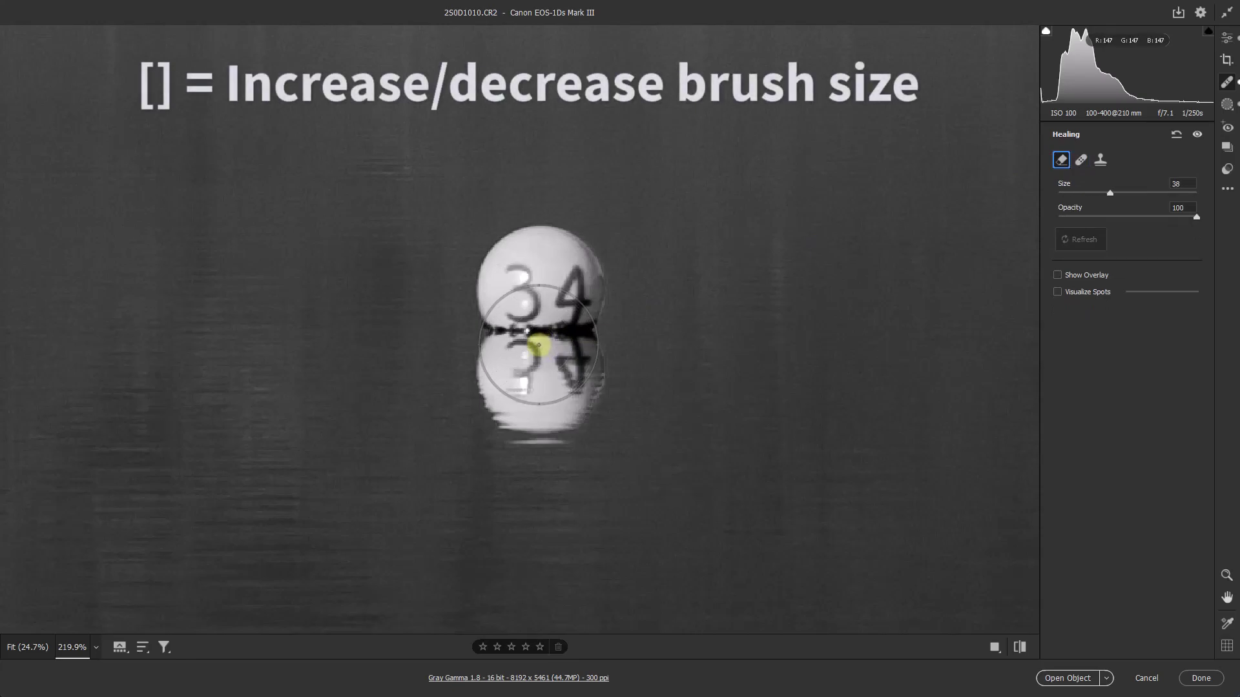
pyautogui.press(']')
pyautogui.press(']')
pyautogui.press(']')
pyautogui.press(']')
pyautogui.press(']')
pyautogui.press(']')
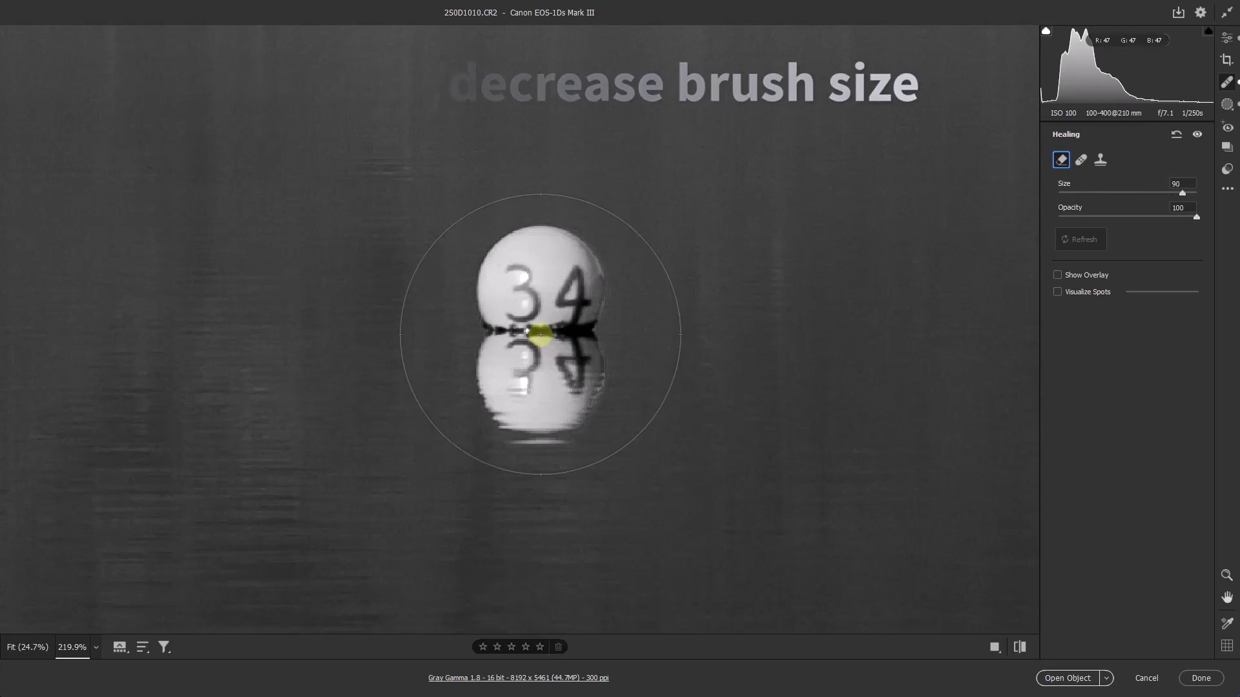
pyautogui.click(557, 346)
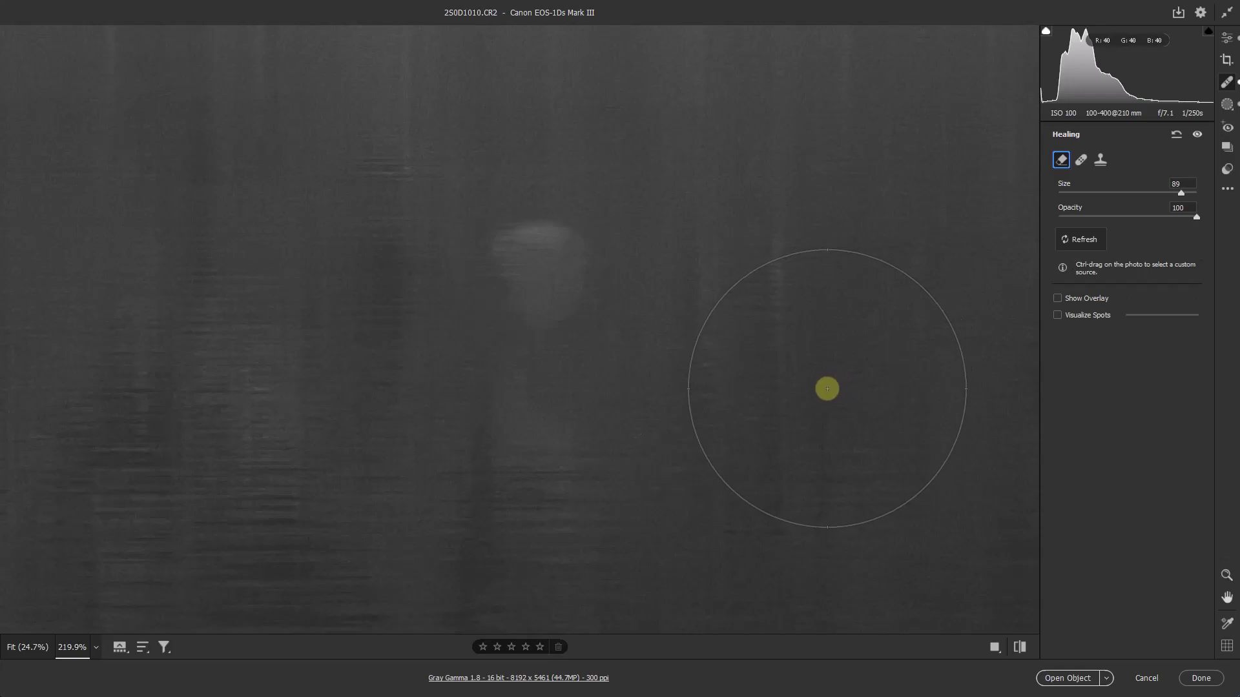
pyautogui.hotkey('ctrl', 'z')
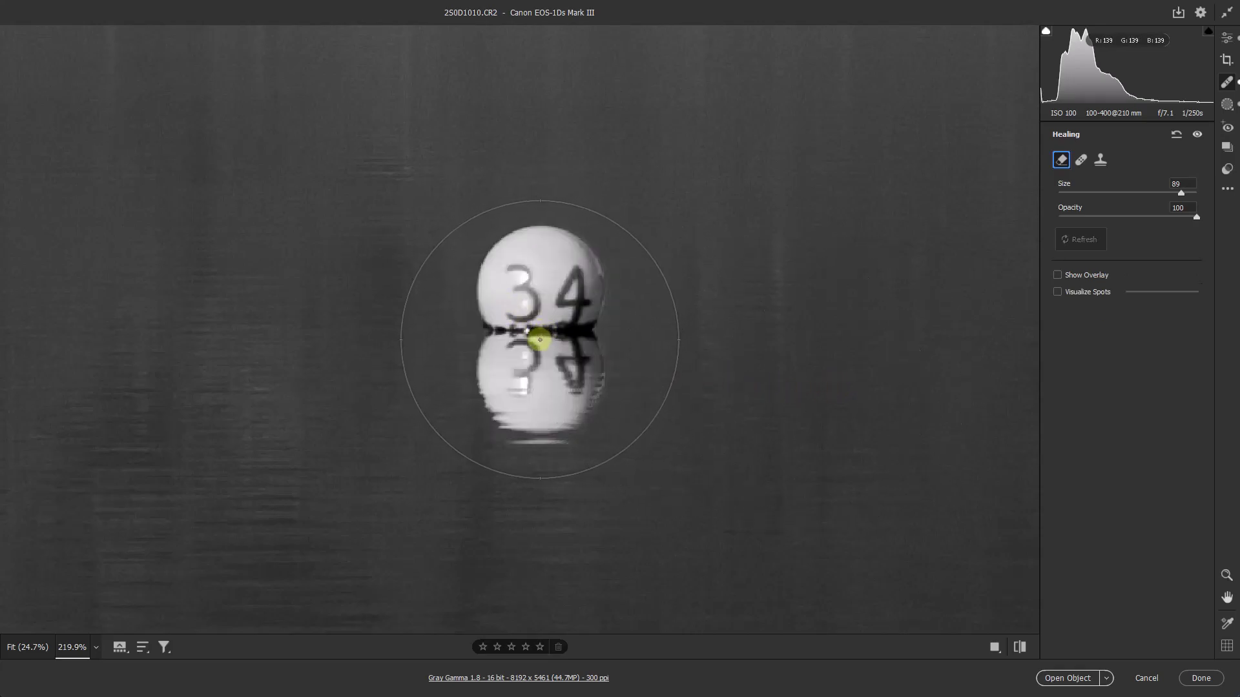
pyautogui.press(']')
pyautogui.press(']')
pyautogui.press(']')
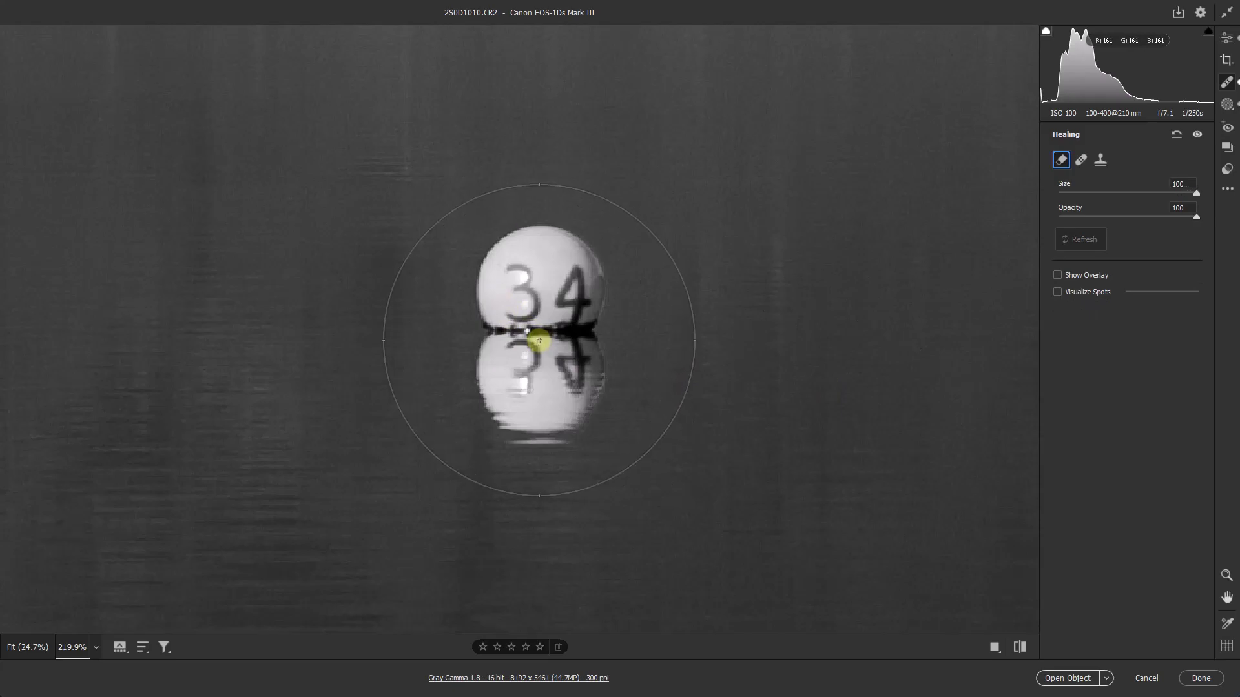
pyautogui.click(536, 338)
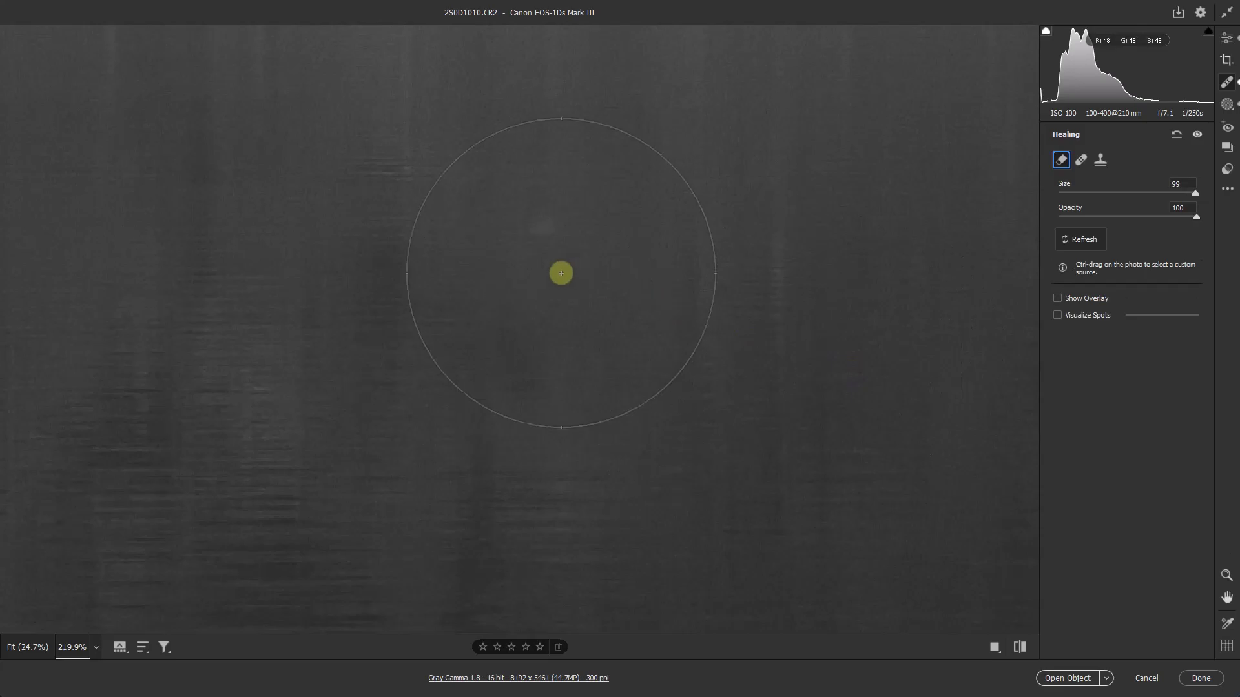
# Step: Shrink the removal brush and pan over to the neighbouring buoys
pyautogui.press('[')
pyautogui.press('[')
pyautogui.press('[')
pyautogui.press('[')
pyautogui.press('[')
pyautogui.press('[')
pyautogui.press('[')
pyautogui.press('[')
pyautogui.press('[')
pyautogui.press('[')
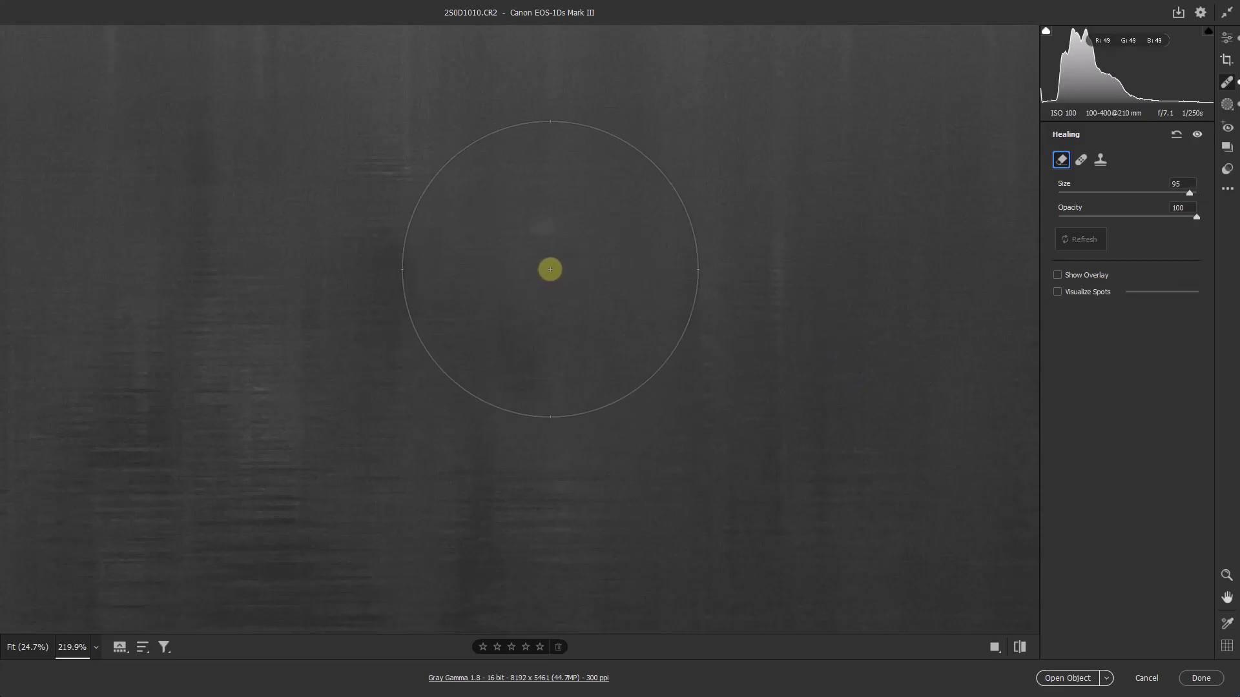
pyautogui.press('[')
pyautogui.press('[')
pyautogui.press('[')
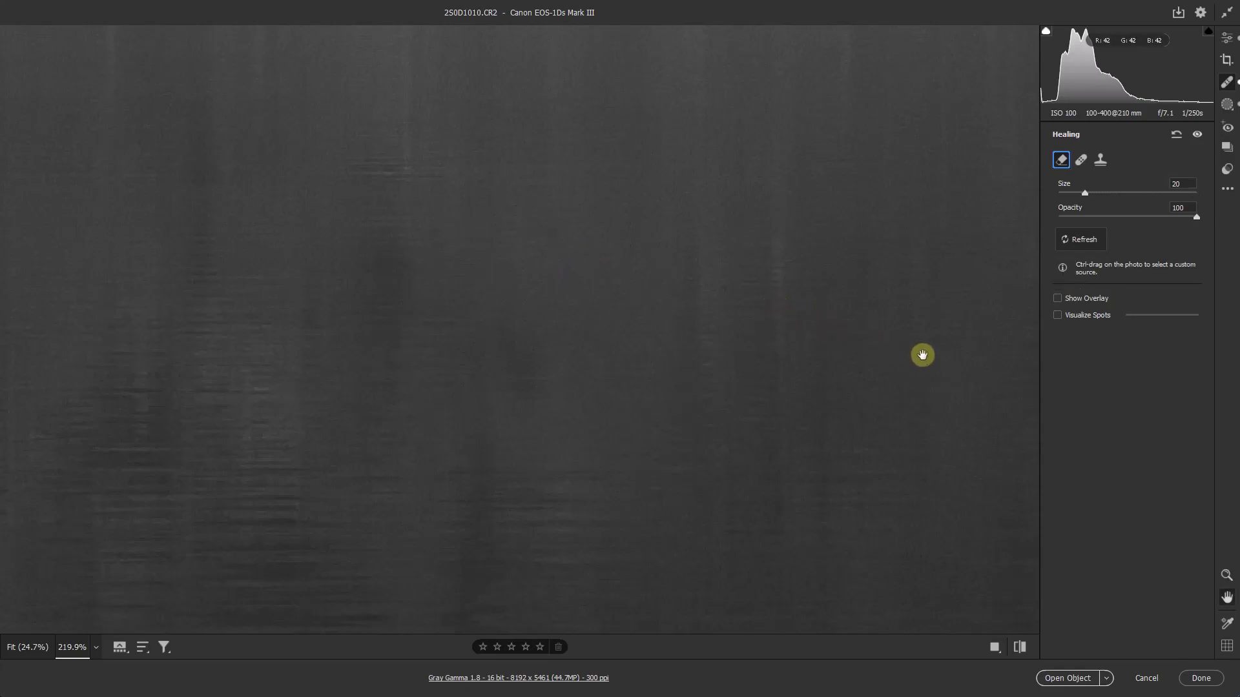
pyautogui.press('space')
pyautogui.moveTo(922, 354)
pyautogui.mouseDown()
pyautogui.moveTo(379, 355)
pyautogui.moveTo(169, 152)
pyautogui.moveTo(232, 235)
pyautogui.mouseUp()
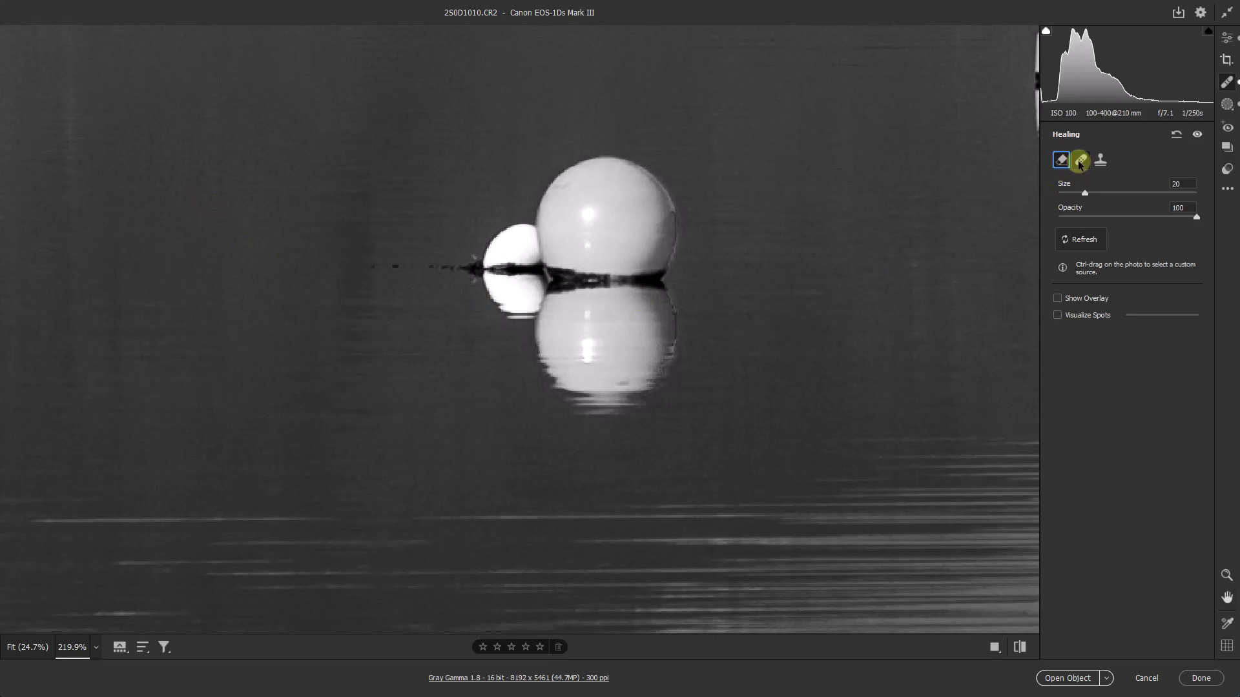
# Step: Heal away the pair of white buoys at size 100 and a dark speck with a tiny brush
pyautogui.click(1080, 161)
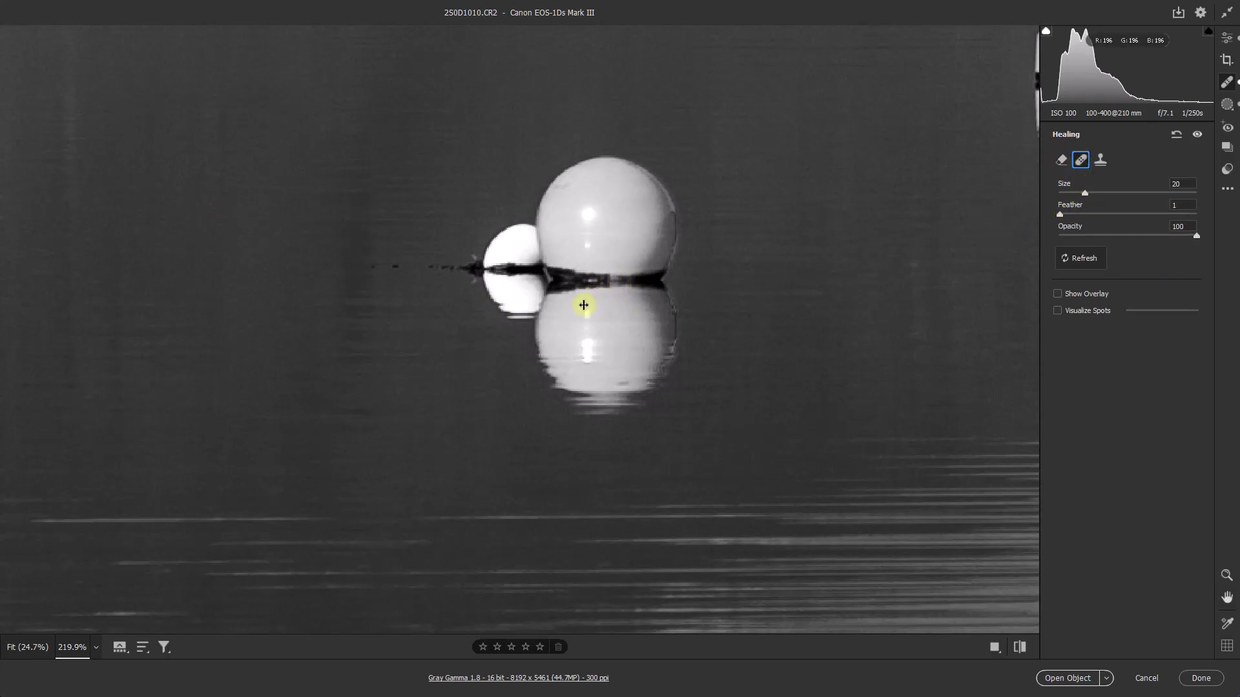
pyautogui.press(']')
pyautogui.press(']')
pyautogui.press(']')
pyautogui.press(']')
pyautogui.press(']')
pyautogui.press(']')
pyautogui.press(']')
pyautogui.press(']')
pyautogui.press(']')
pyautogui.press(']')
pyautogui.press(']')
pyautogui.press(']')
pyautogui.press(']')
pyautogui.press(']')
pyautogui.press(']')
pyautogui.press(']')
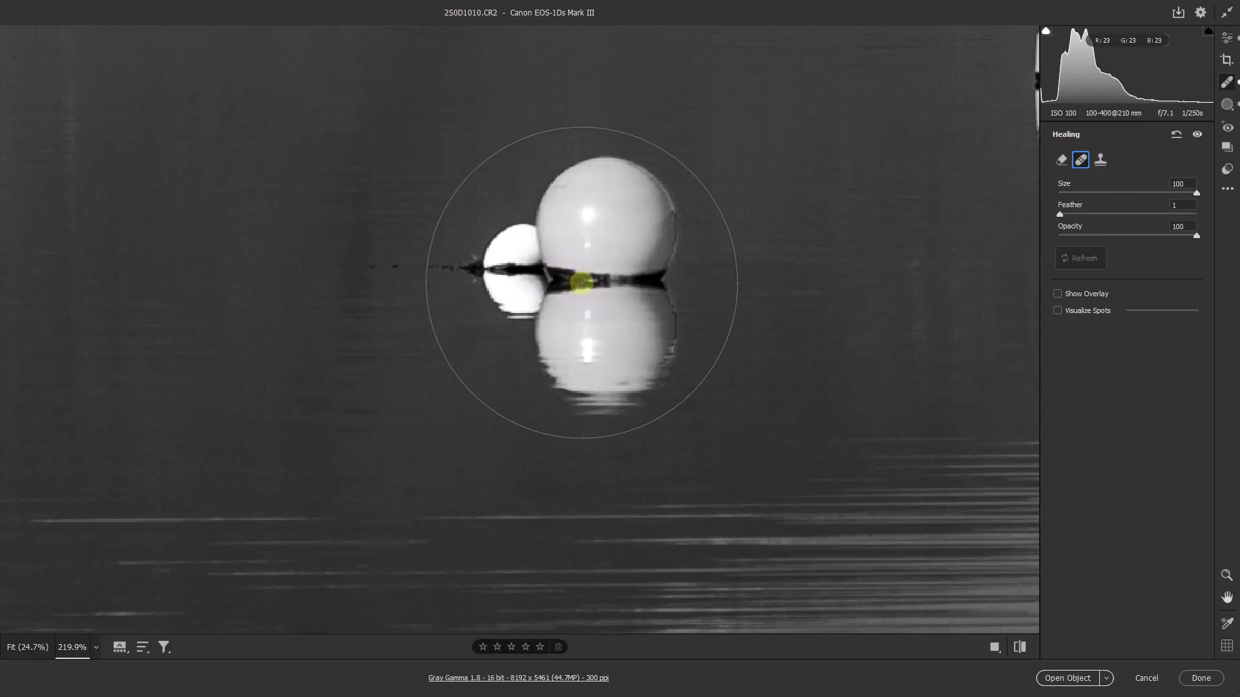
pyautogui.click(580, 286)
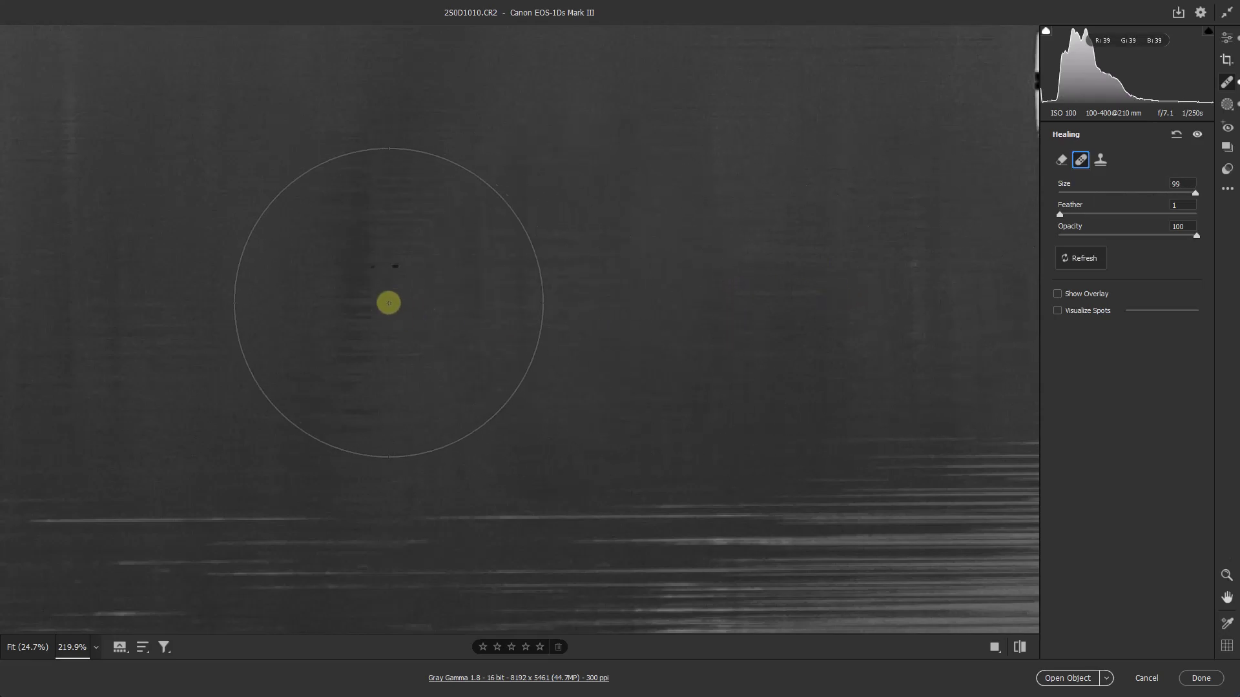
pyautogui.press('[')
pyautogui.press('[')
pyautogui.press('[')
pyautogui.press('[')
pyautogui.press('[')
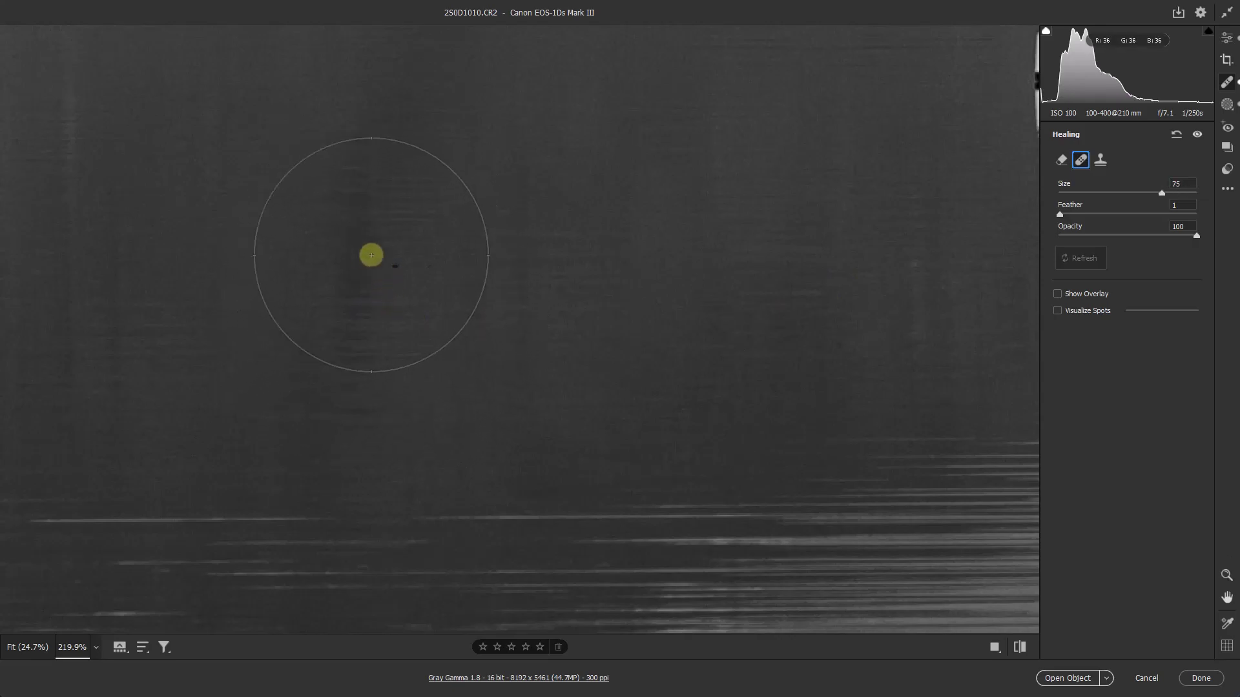
pyautogui.press('[')
pyautogui.press('[')
pyautogui.press('[')
pyautogui.press('[')
pyautogui.press('[')
pyautogui.press('[')
pyautogui.press('[')
pyautogui.press('[')
pyautogui.press('[')
pyautogui.press('[')
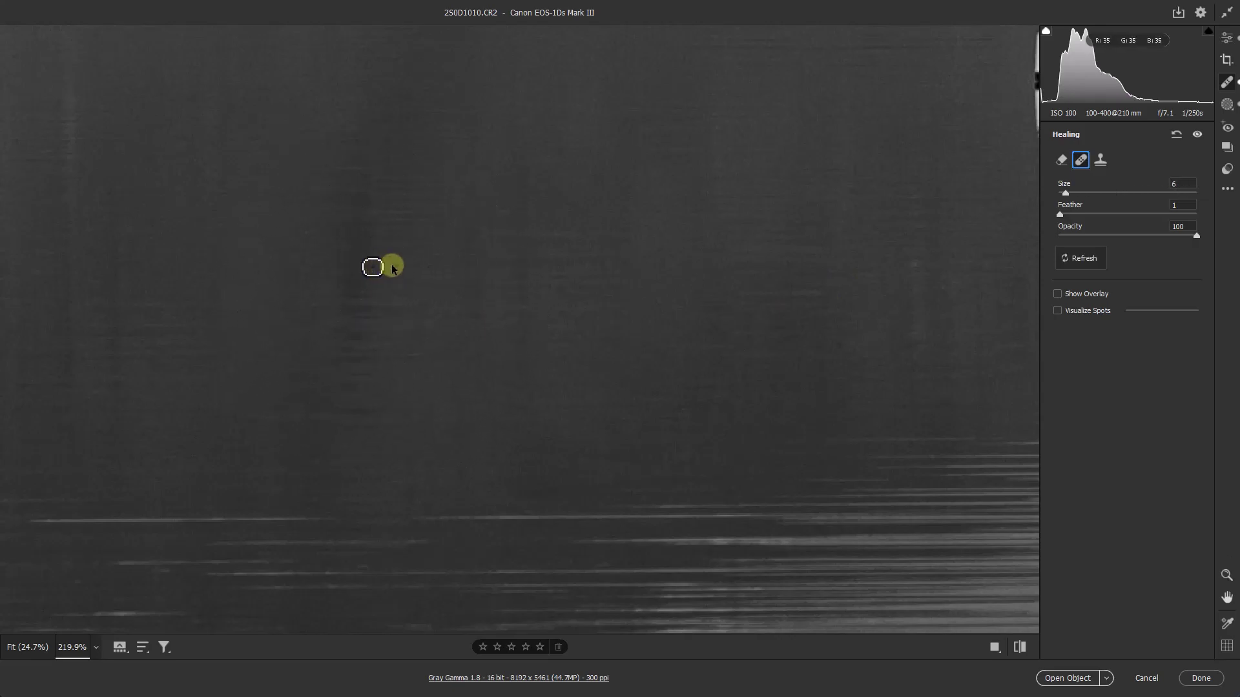
pyautogui.click(392, 270)
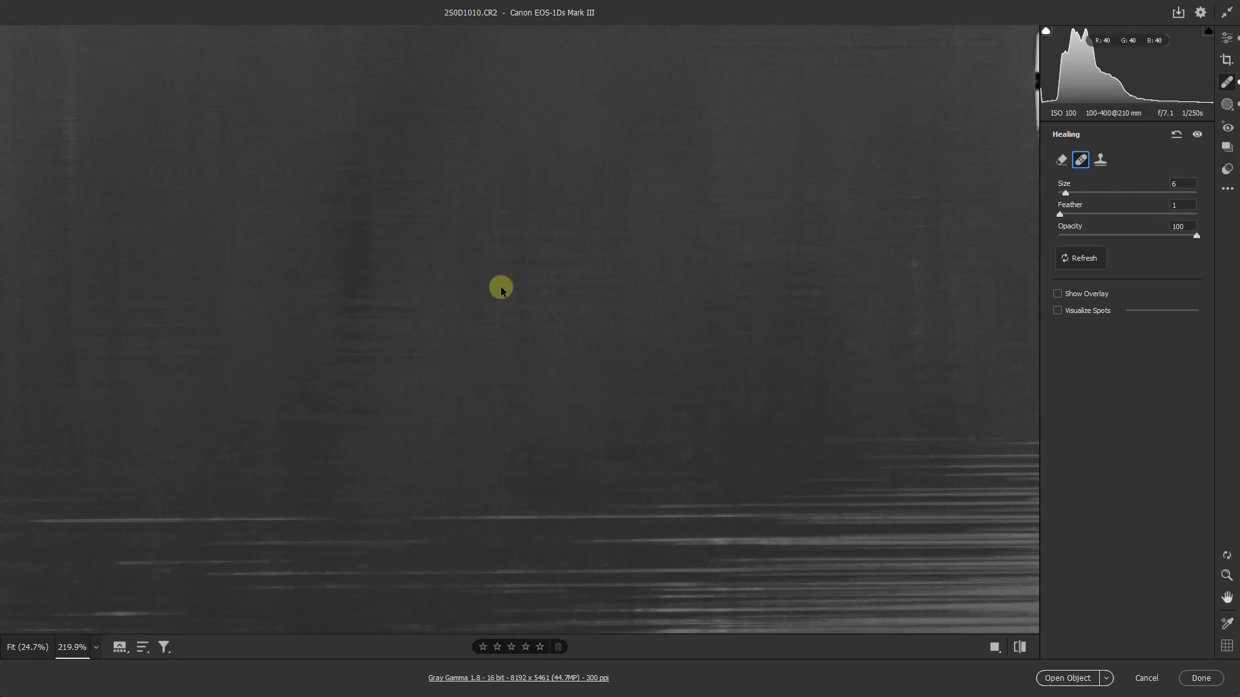
# Step: Heal out the cormorant and its buoy with a size-100 brush, then fit the photo to view
pyautogui.press('space')
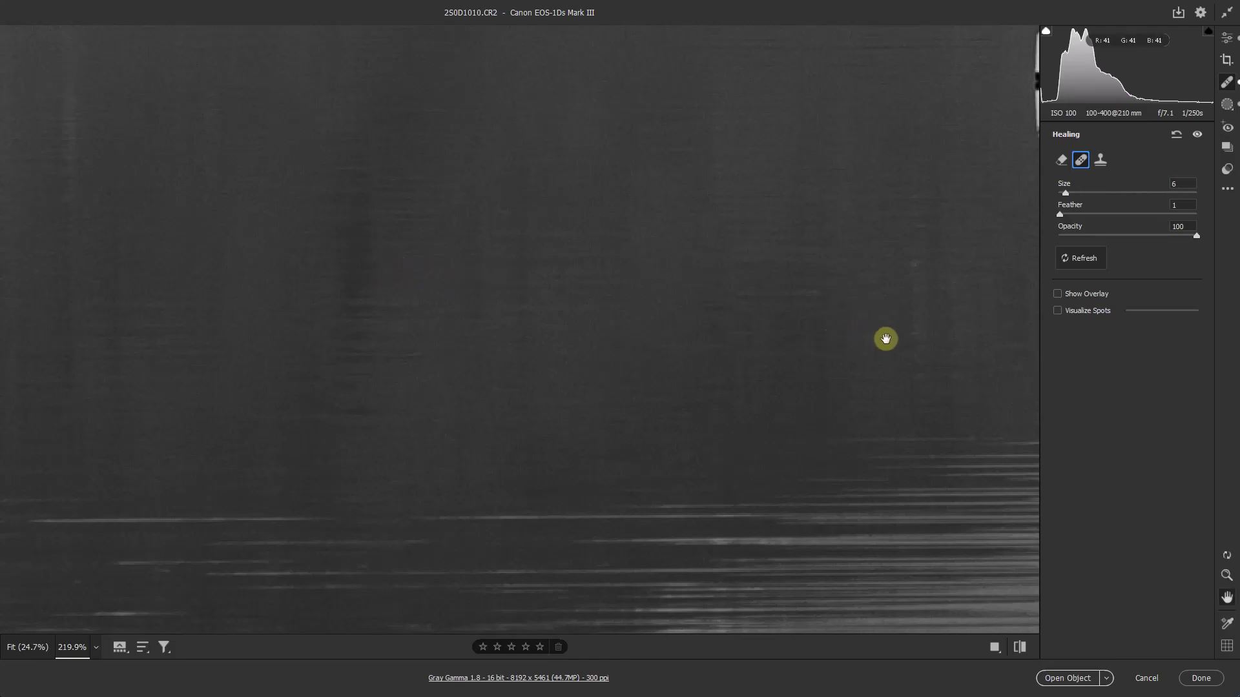
pyautogui.moveTo(885, 337); pyautogui.dragTo(609, 381)
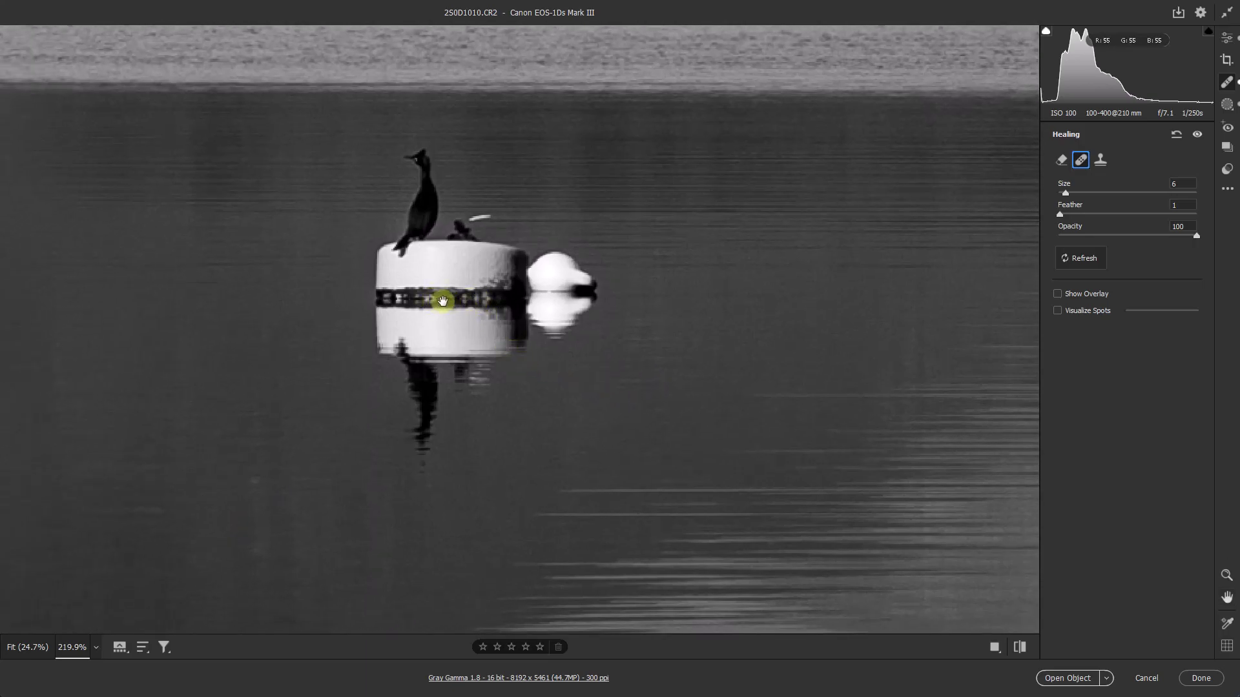
pyautogui.press(']')
pyautogui.press(']')
pyautogui.press(']')
pyautogui.press(']')
pyautogui.press(']')
pyautogui.press(']')
pyautogui.press(']')
pyautogui.press(']')
pyautogui.press(']')
pyautogui.press(']')
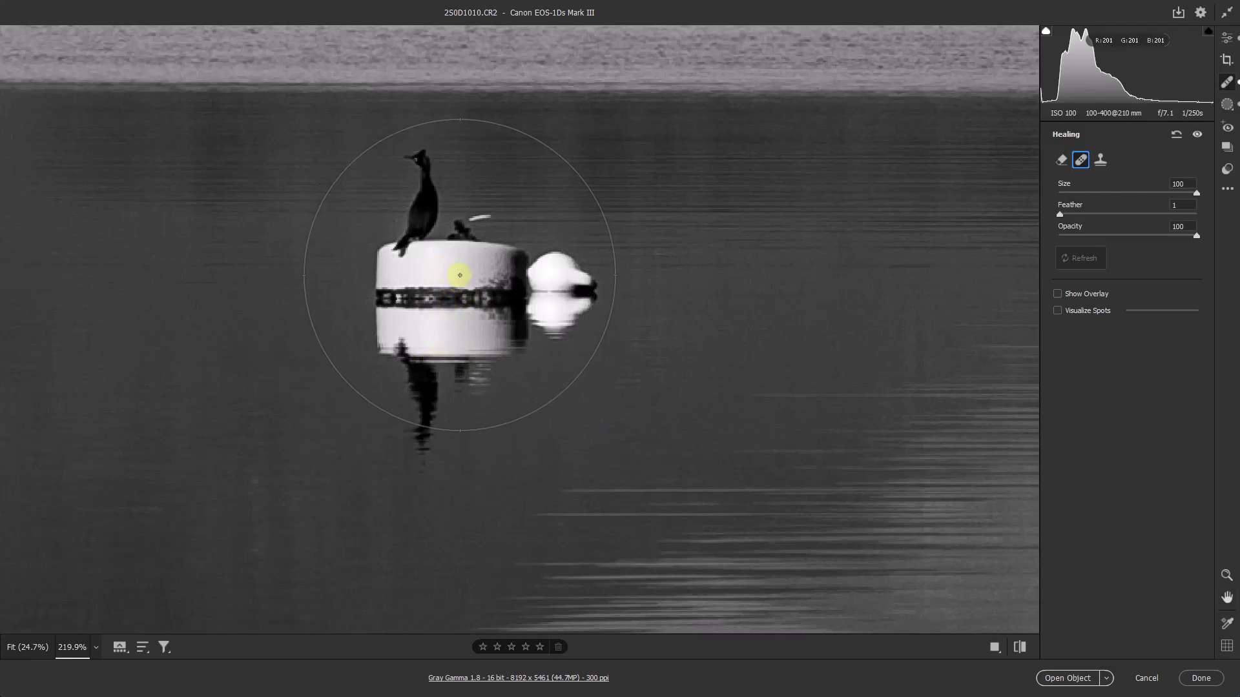
pyautogui.moveTo(460, 286); pyautogui.dragTo(460, 342)
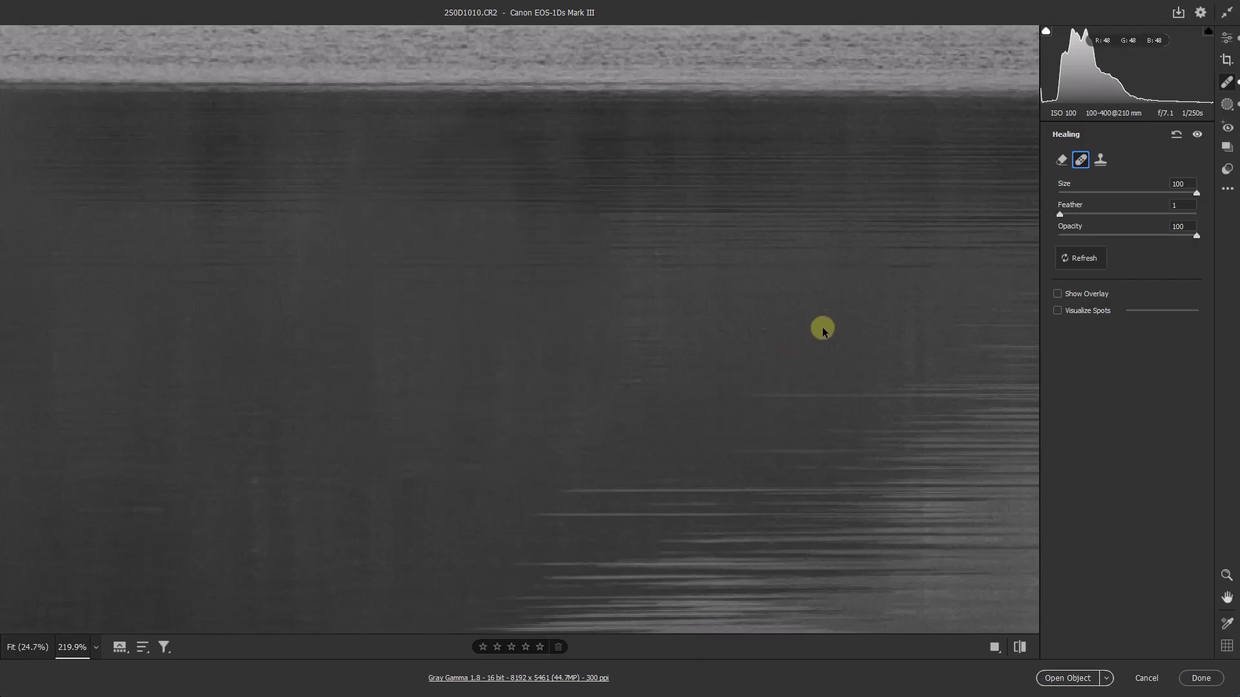
pyautogui.hotkey('ctrl', '0')
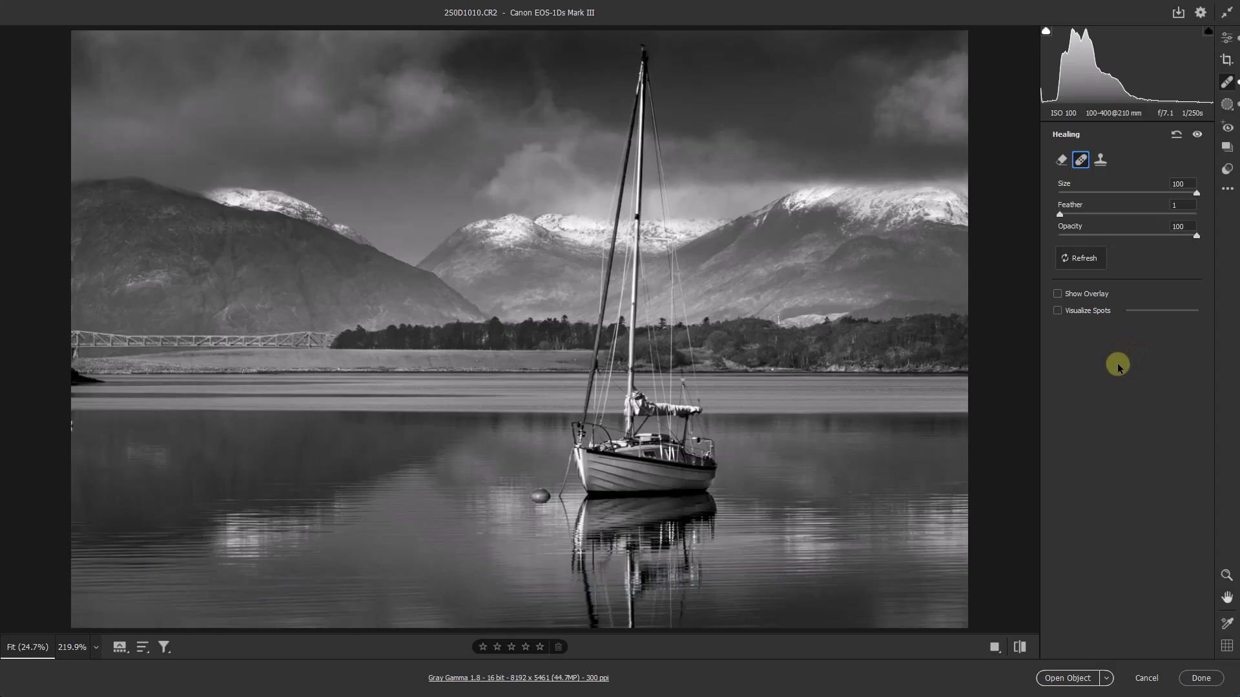
# Step: Run Denoise from the Detail panel at Amount 68, comparing previews before enhancing
pyautogui.click(1227, 37)
pyautogui.moveTo(1207, 297); pyautogui.dragTo(1199, 446)
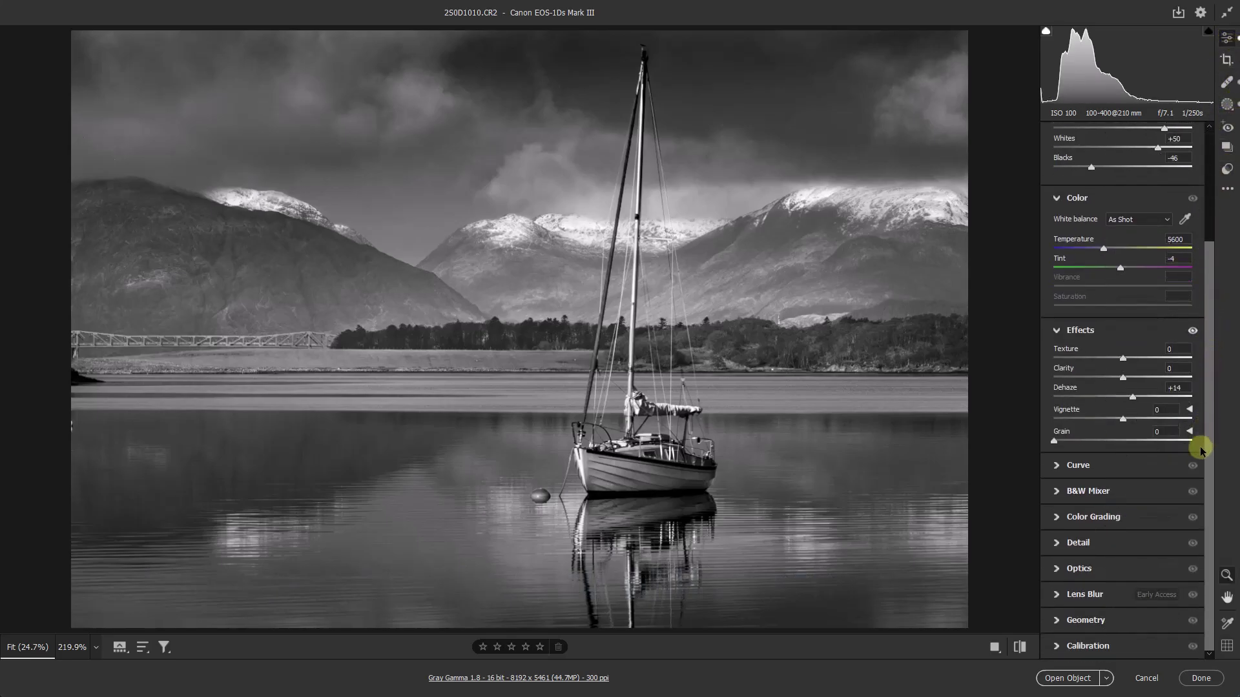
pyautogui.click(1056, 545)
pyautogui.click(1066, 479)
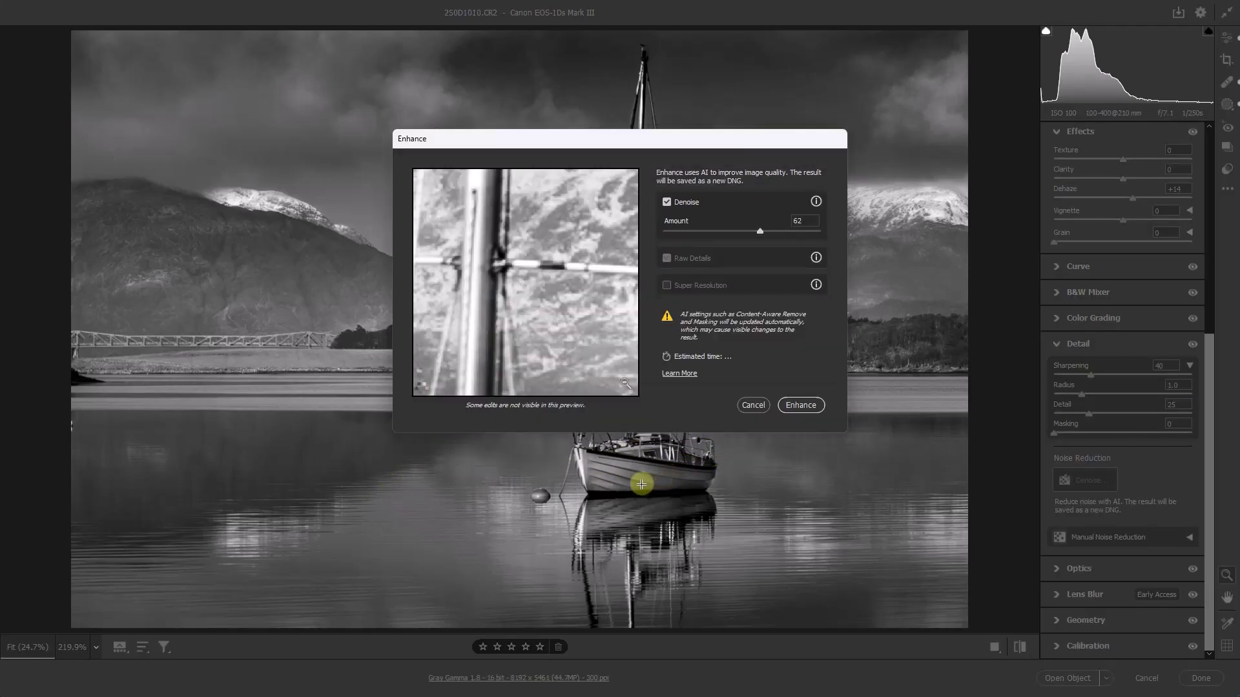
pyautogui.click(539, 495)
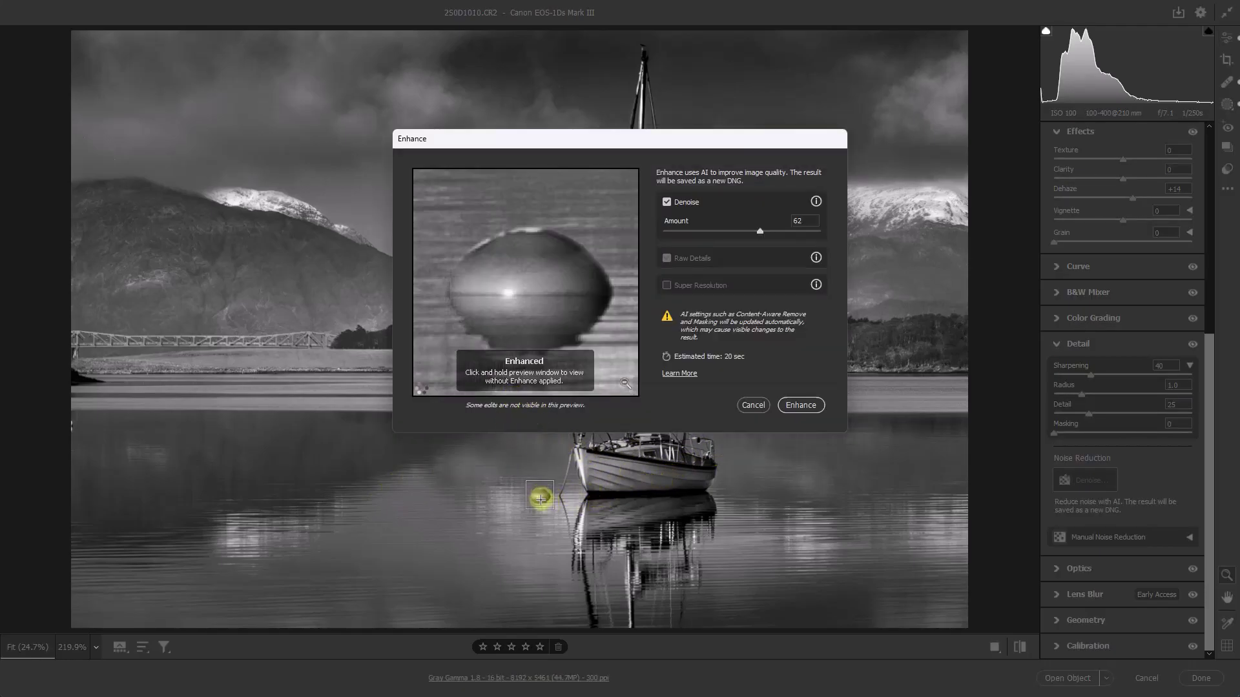
pyautogui.click(584, 220)
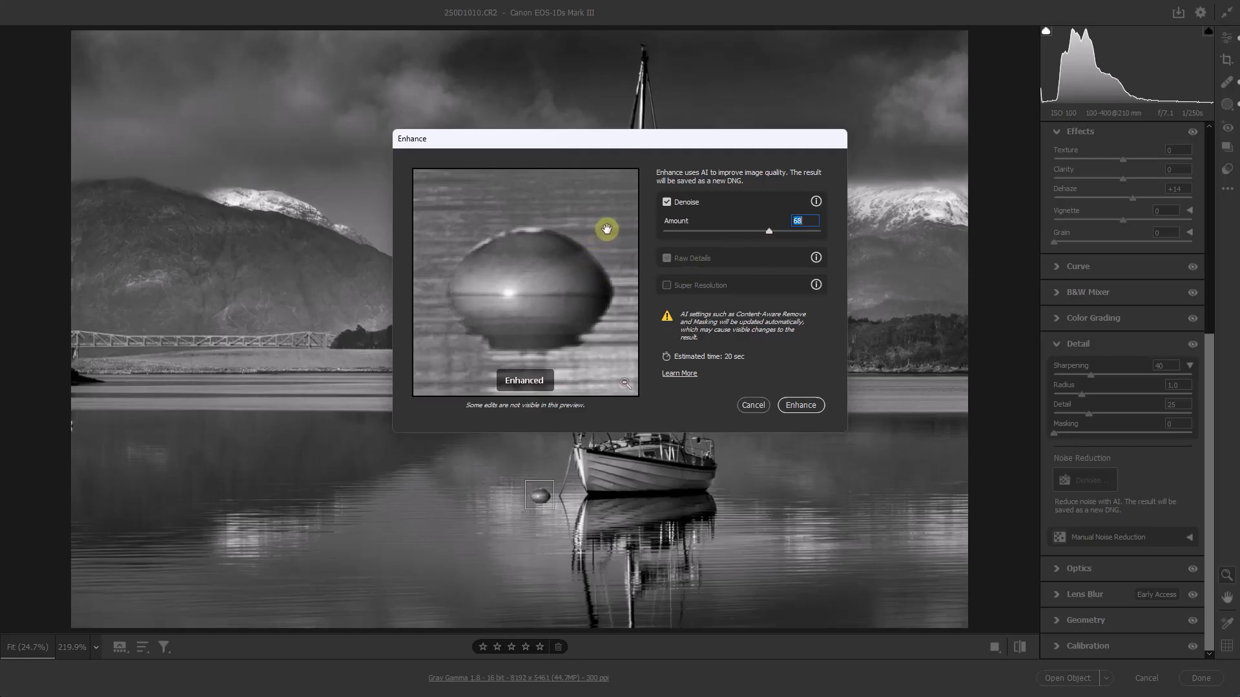
pyautogui.moveTo(594, 234); pyautogui.dragTo(600, 267)
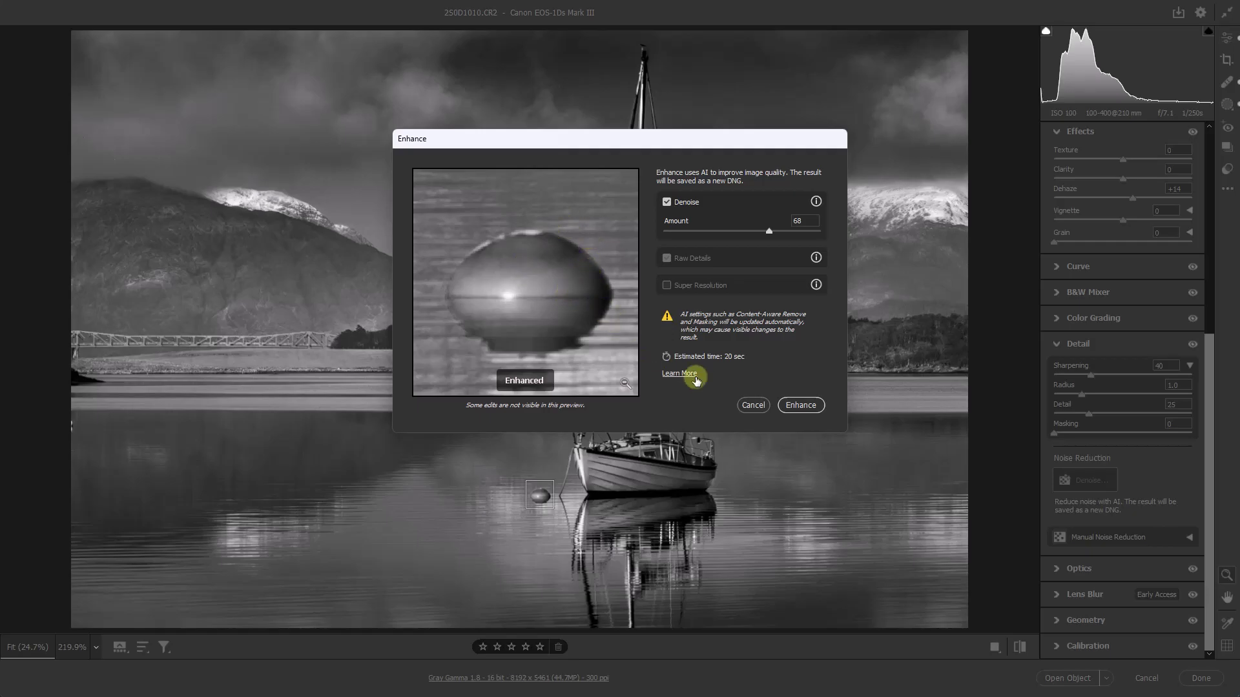
pyautogui.click(799, 405)
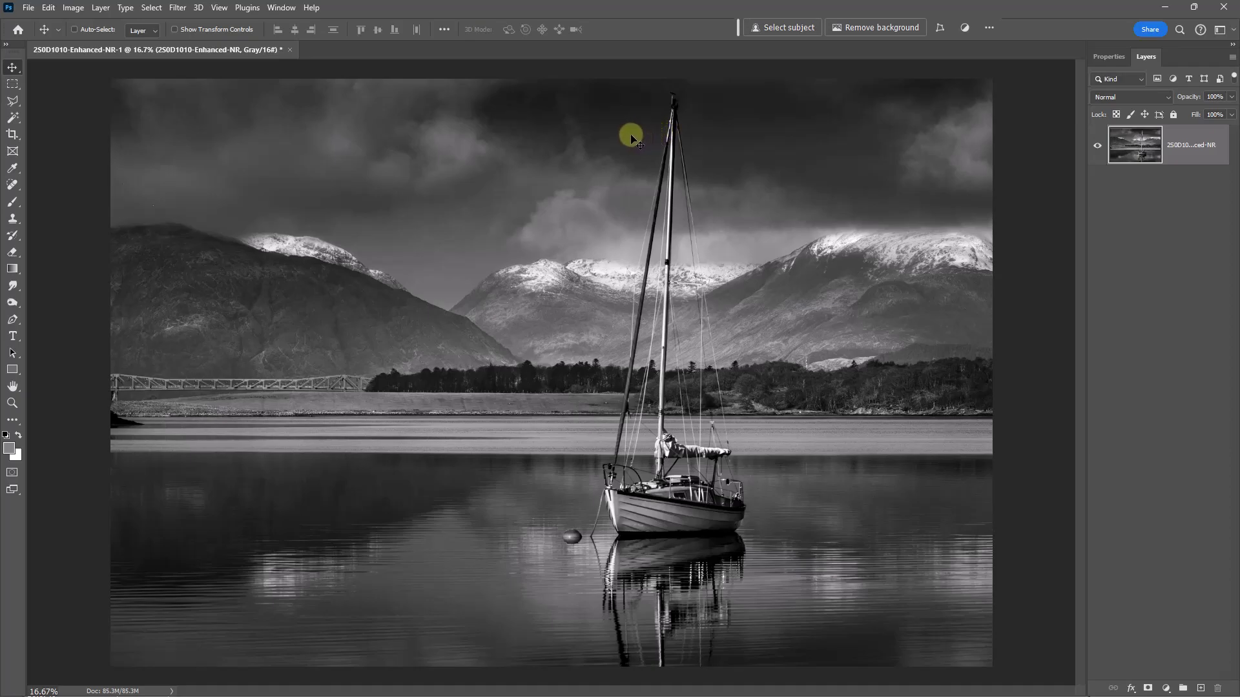
# Step: Change the sailboat document's mode from Grayscale to RGB Color under Image > Mode
pyautogui.click(69, 12)
pyautogui.moveTo(72, 24)
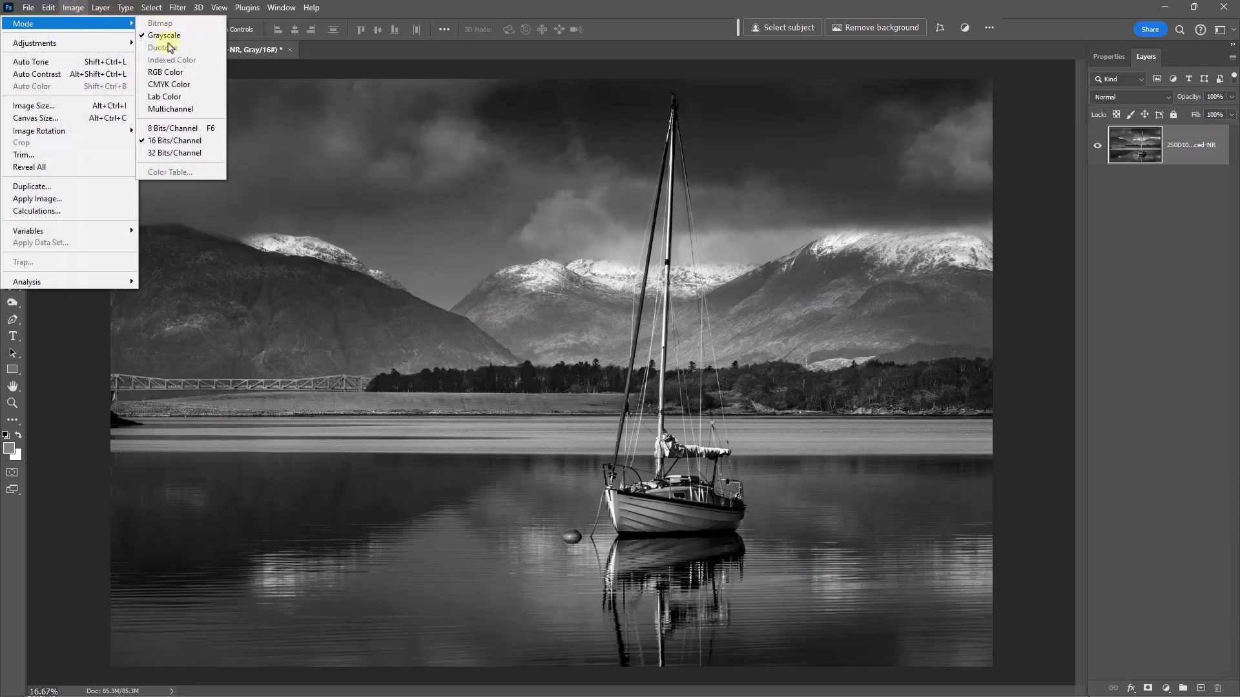
pyautogui.click(165, 76)
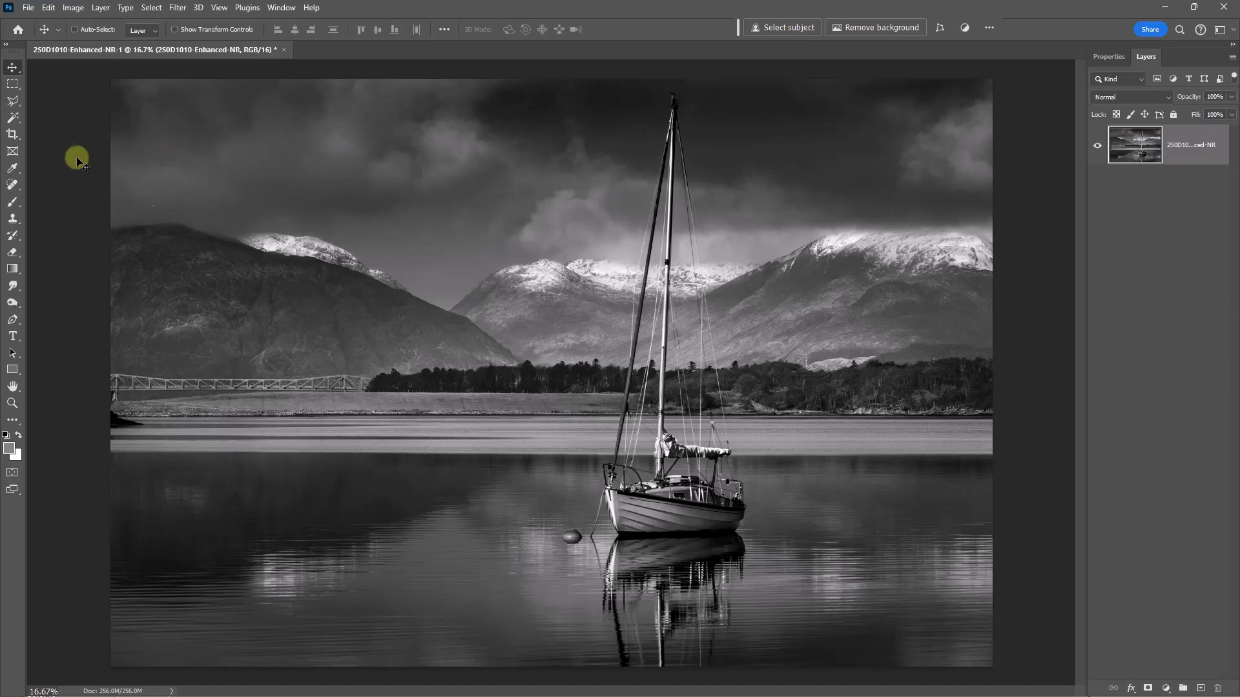
# Step: Extend the canvas upward above the mast with Generative Expand
pyautogui.click(12, 134)
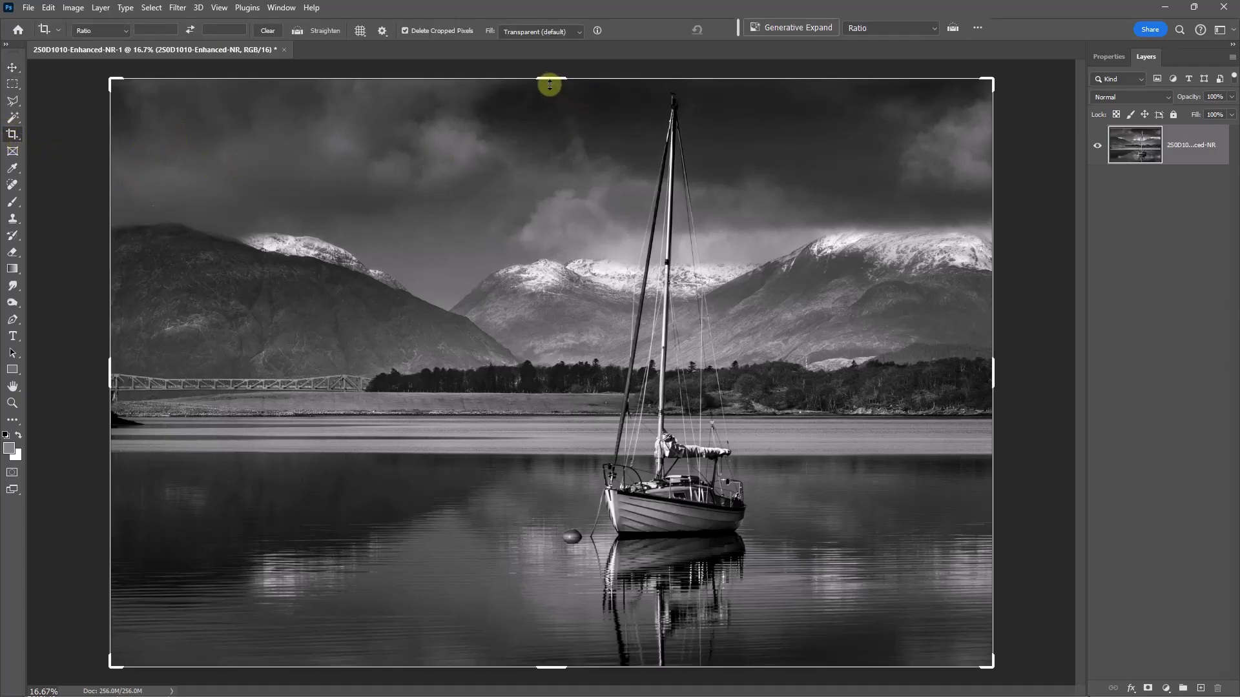
pyautogui.moveTo(550, 78)
pyautogui.mouseDown()
pyautogui.moveTo(553, 57)
pyautogui.moveTo(548, 83)
pyautogui.mouseUp()
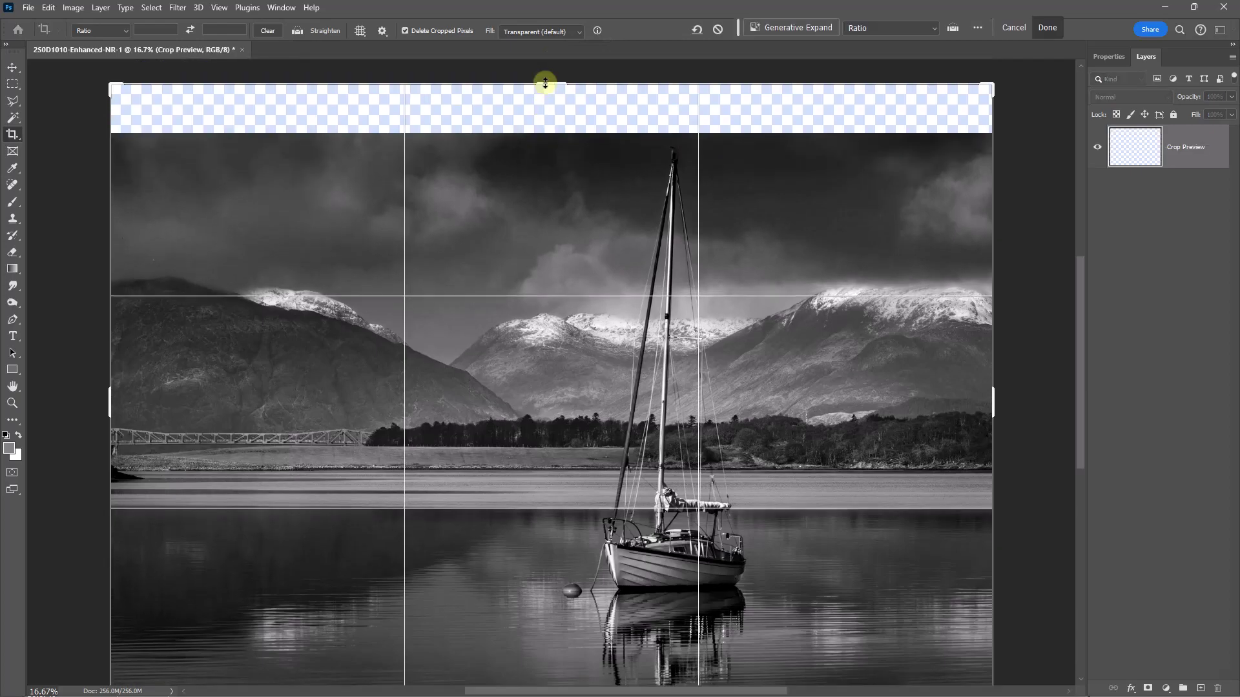
pyautogui.click(757, 27)
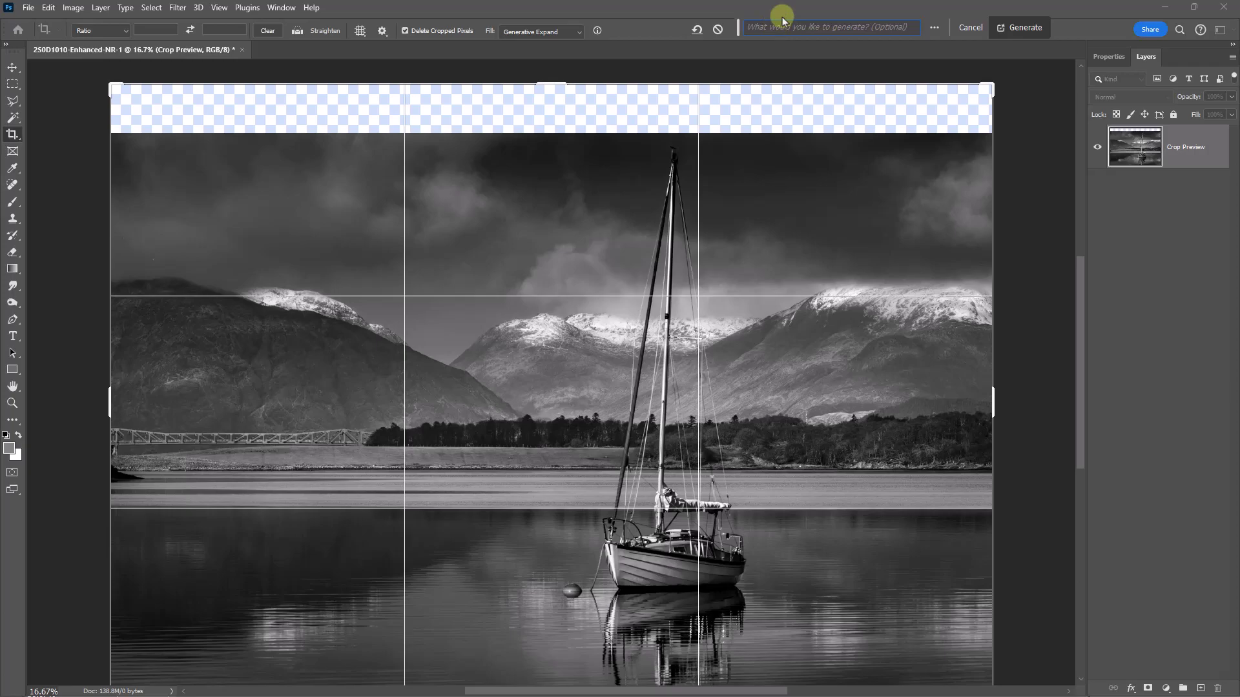
pyautogui.press('Return')
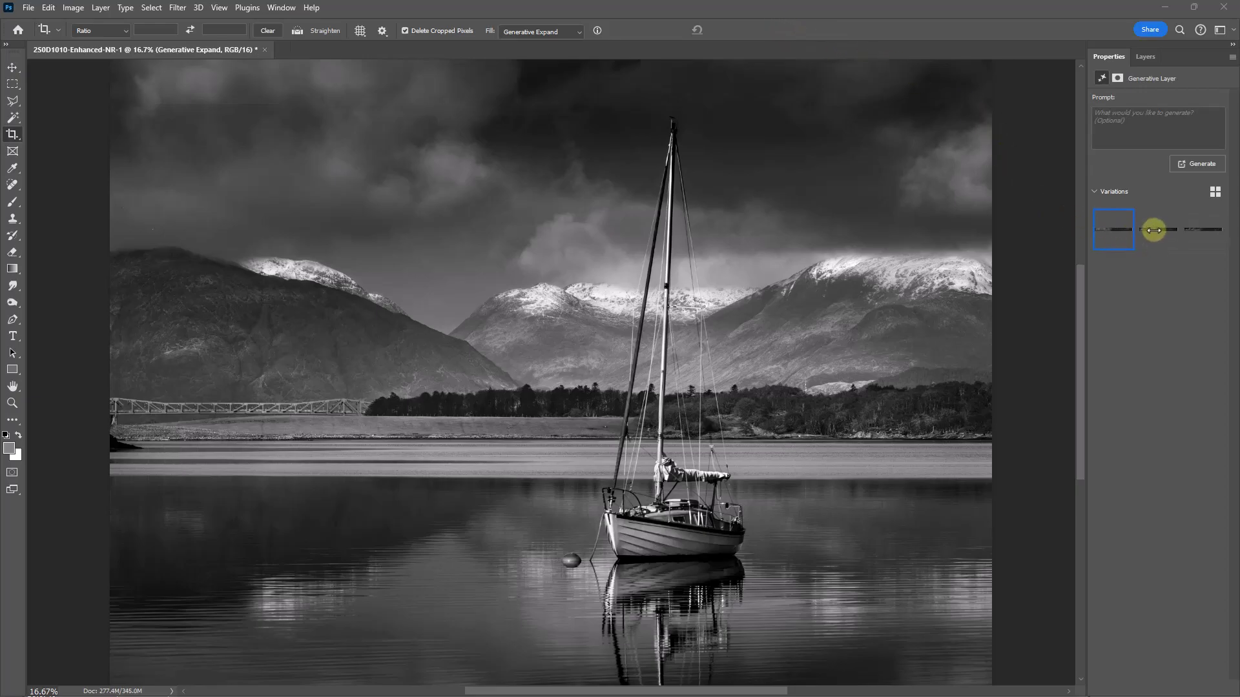
# Step: Compare sky Variations 2 and 3, then keep Variation 1
pyautogui.moveTo(1160, 236)
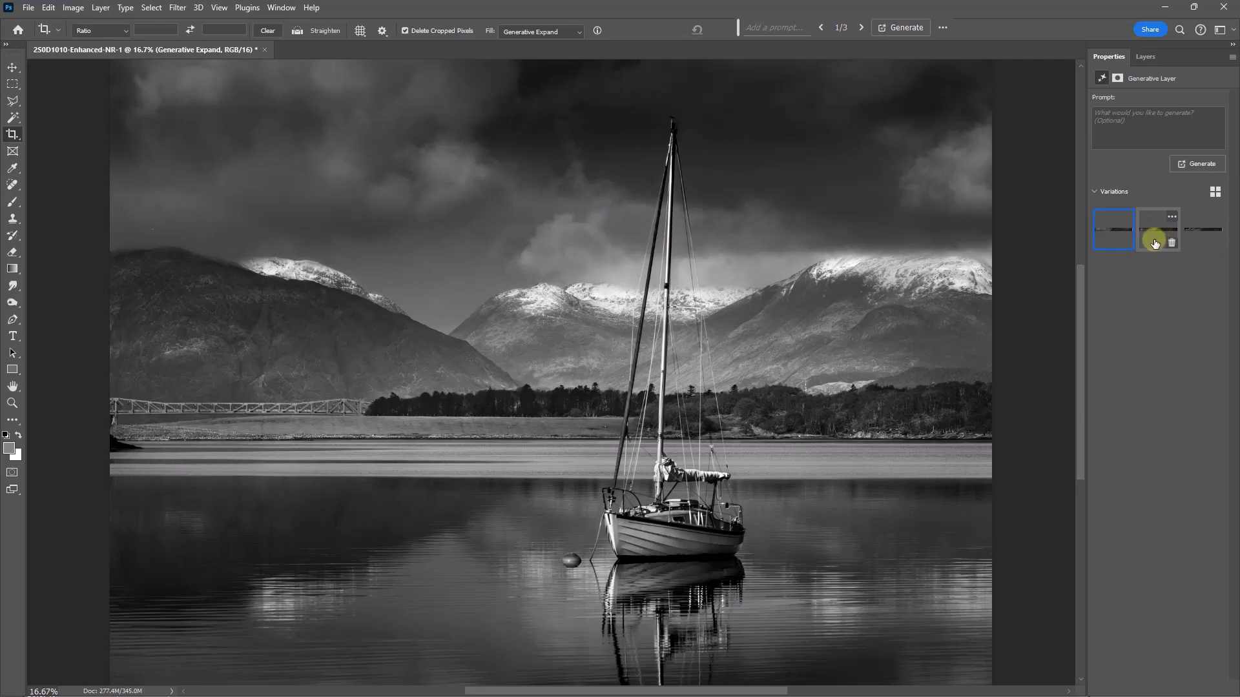
pyautogui.click(1200, 240)
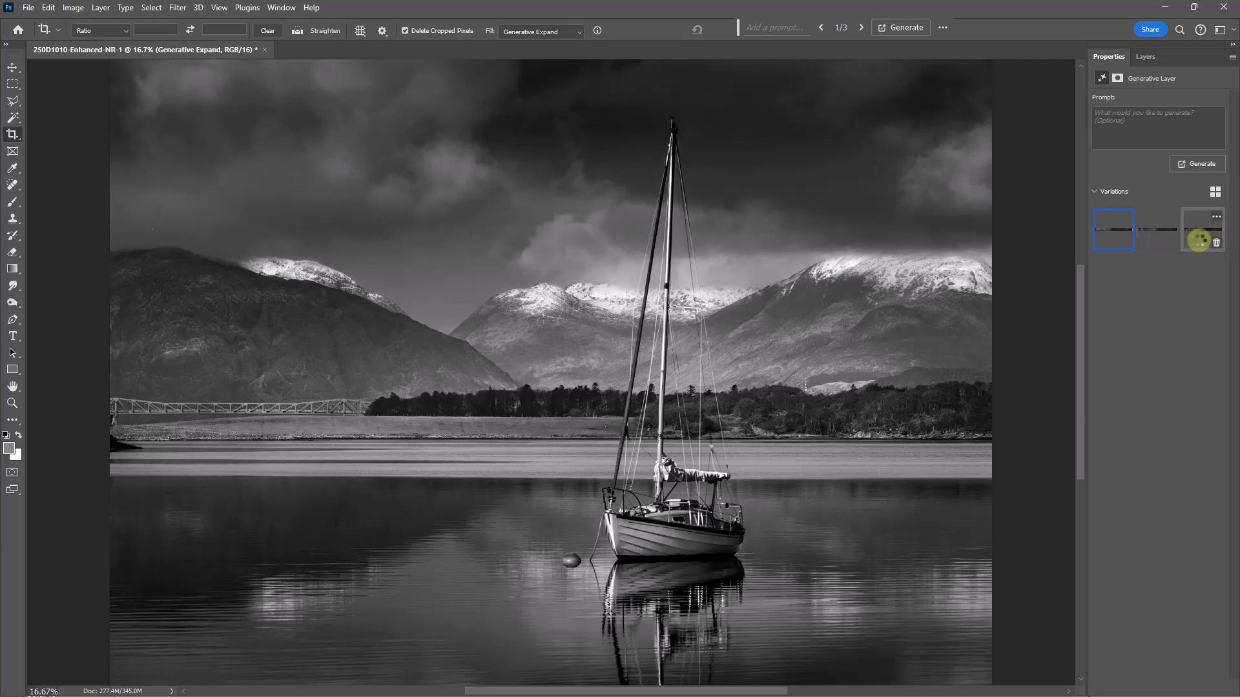
pyautogui.click(1163, 236)
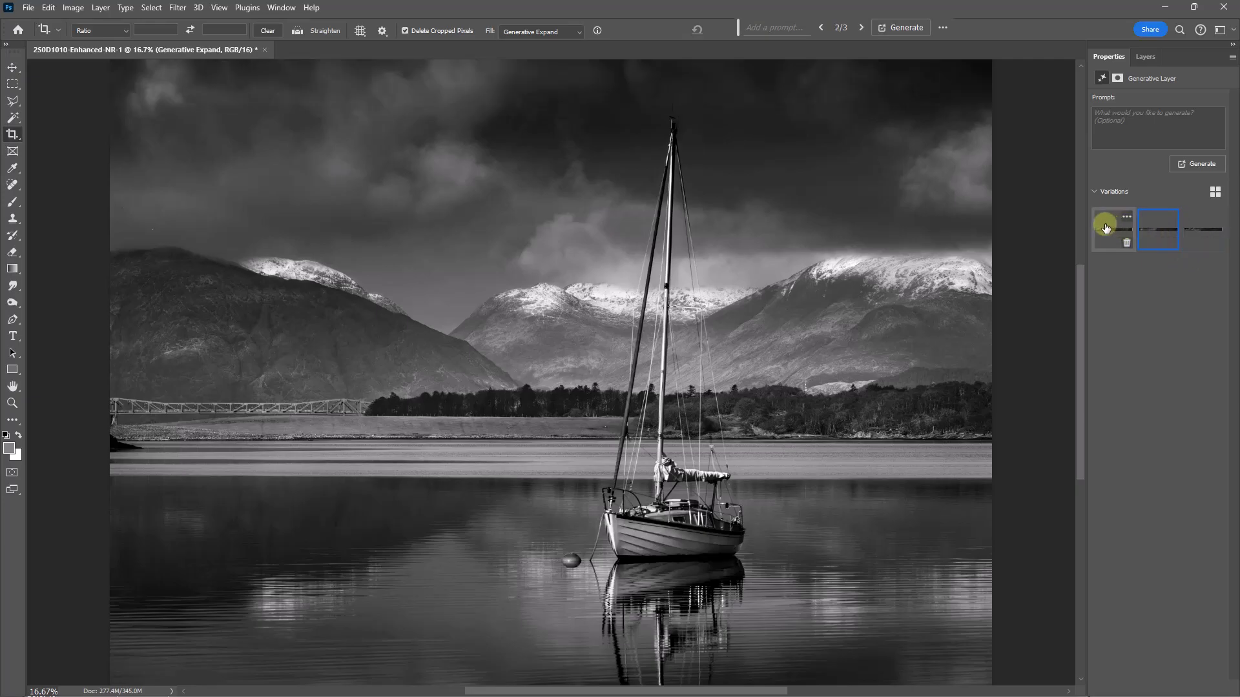
pyautogui.click(1106, 224)
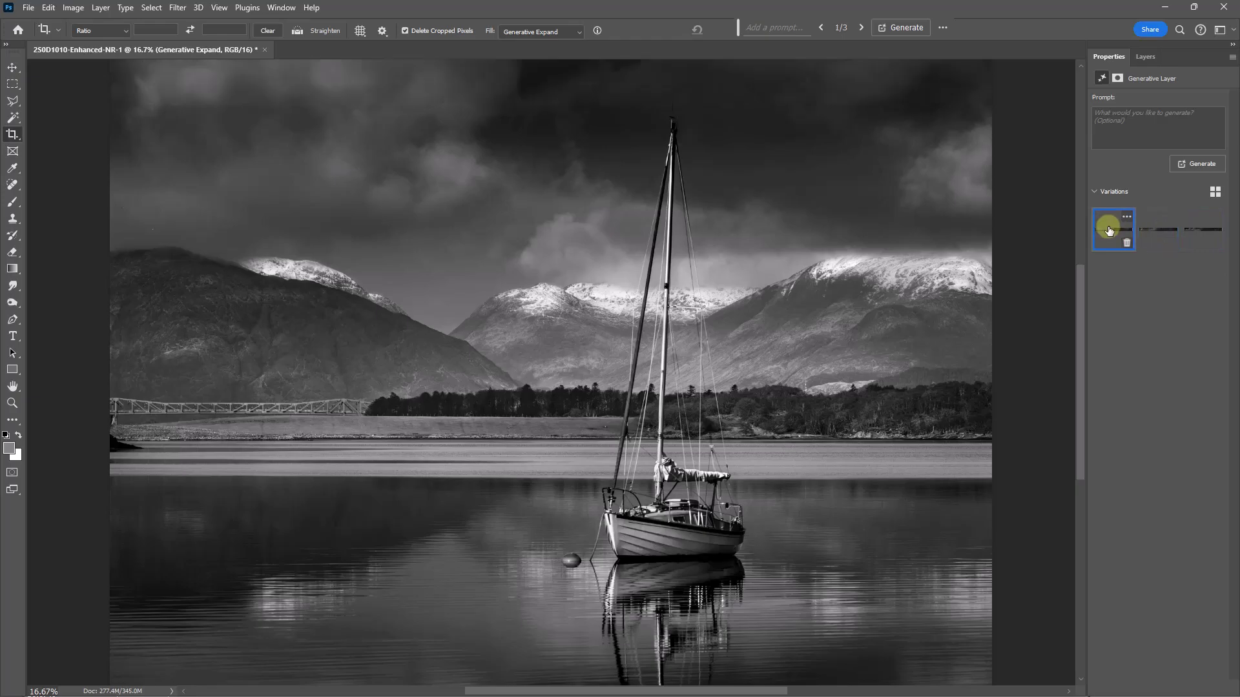
pyautogui.click(1161, 231)
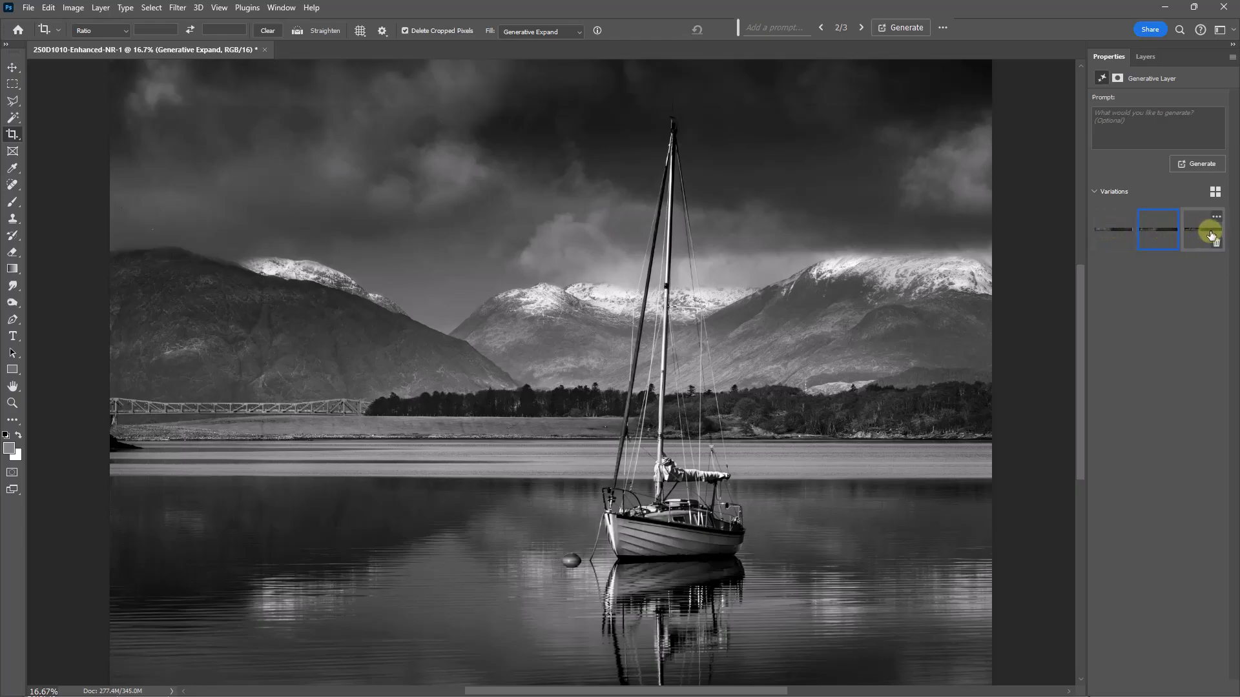
pyautogui.click(1205, 235)
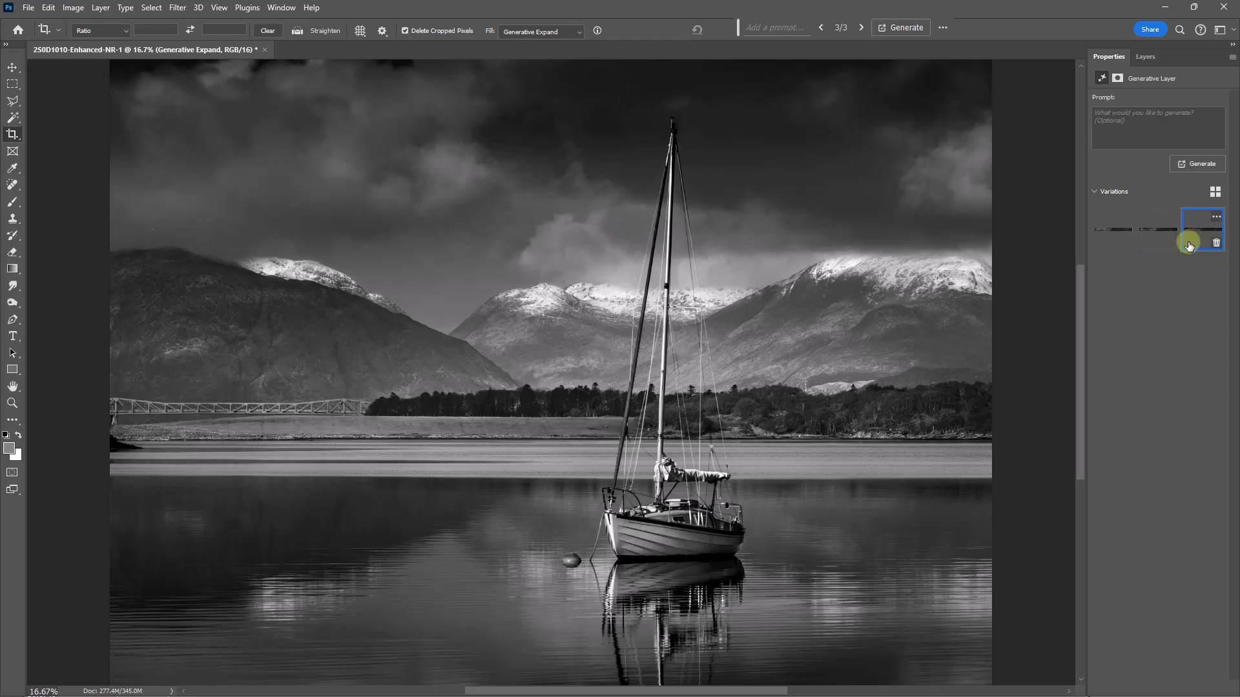
pyautogui.click(1110, 236)
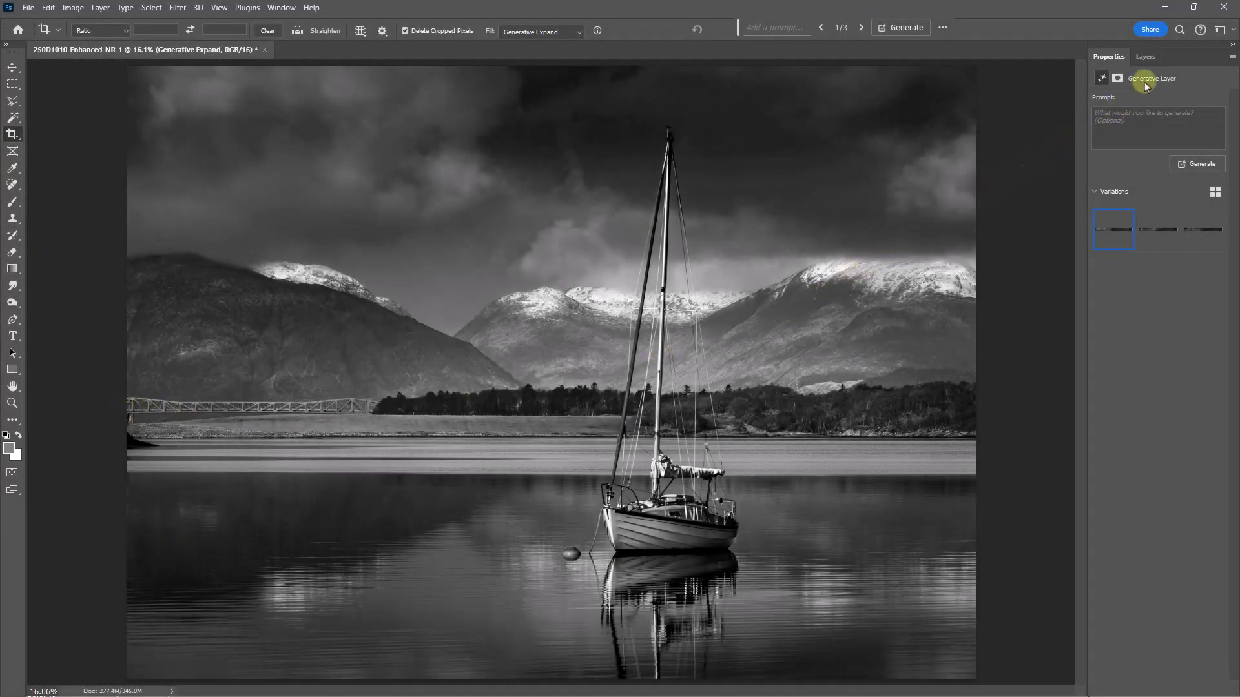
# Step: Merge all visible layers into one from the Layers panel menu
pyautogui.click(1149, 58)
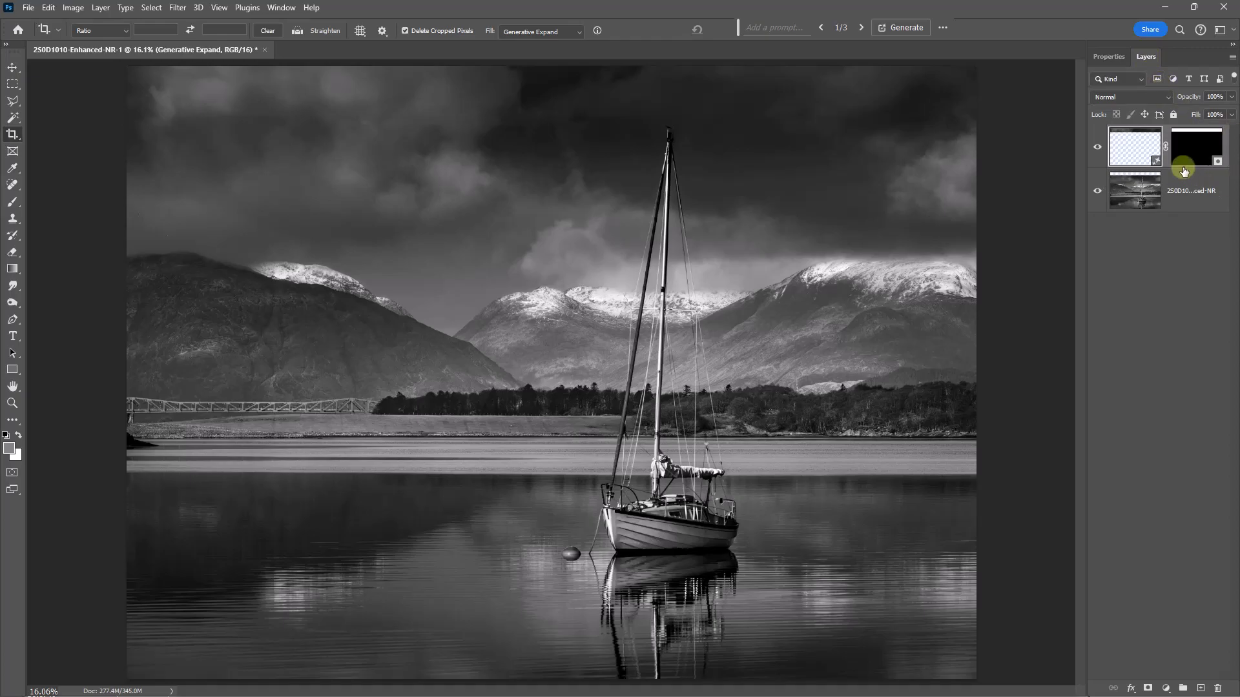
pyautogui.click(1233, 58)
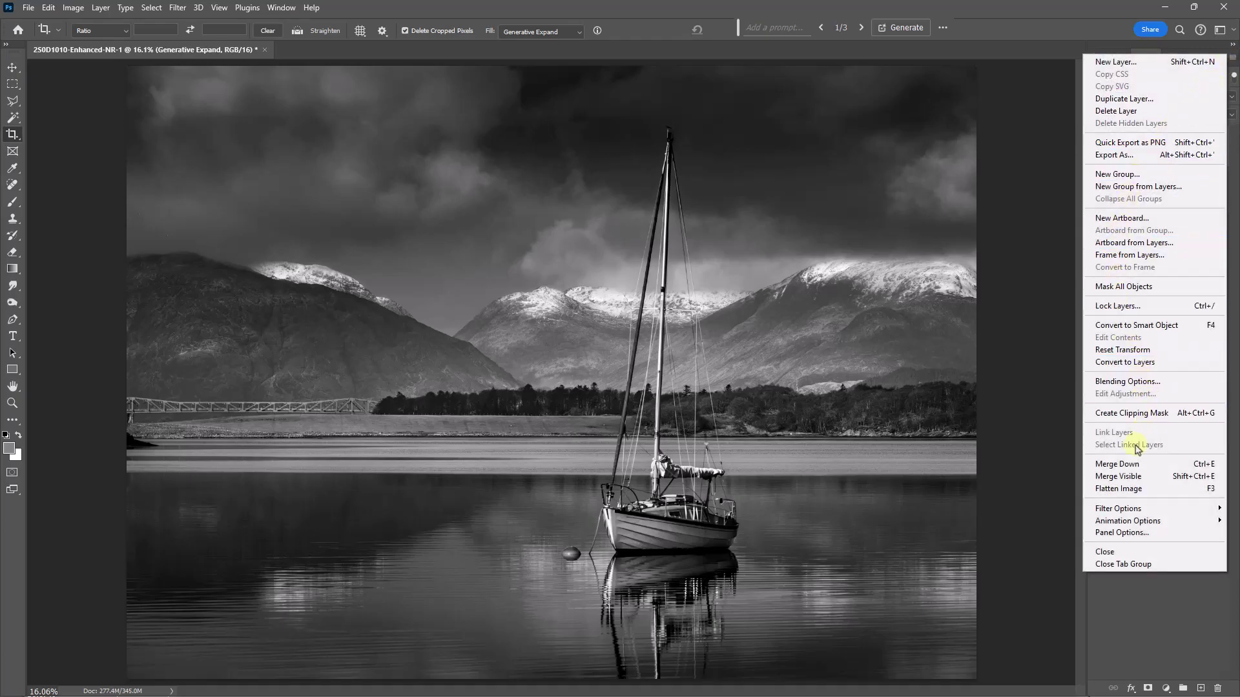
pyautogui.click(1129, 481)
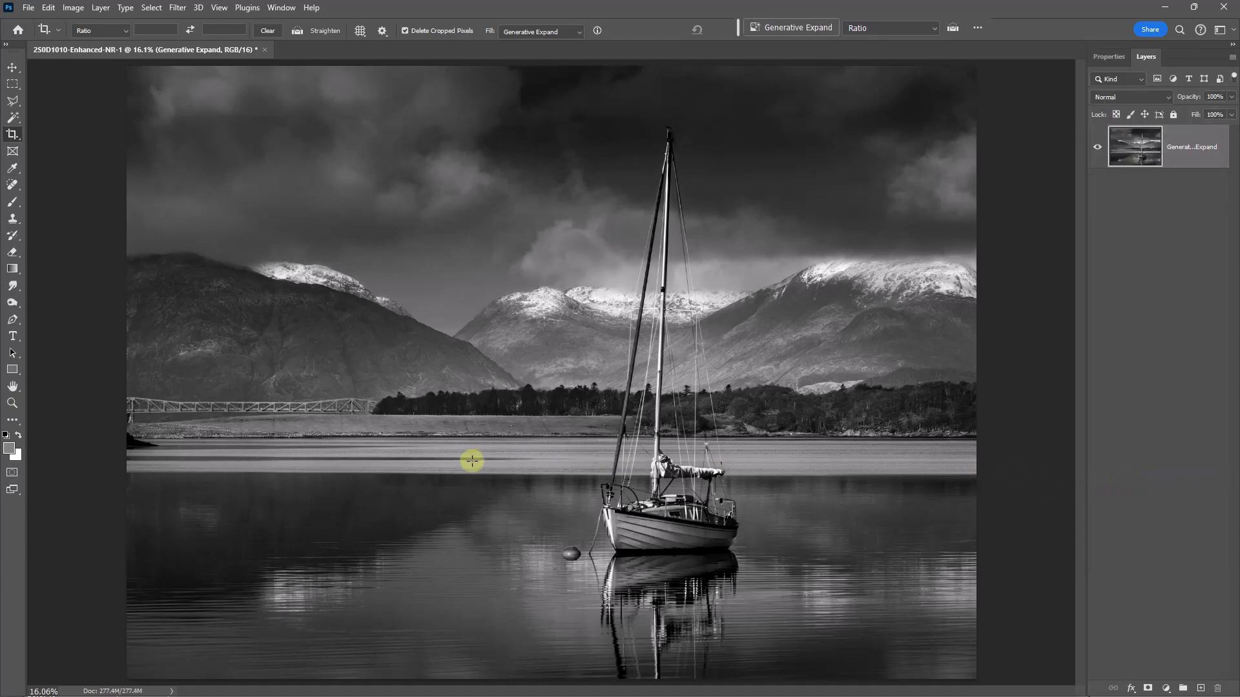
# Step: Drag the crop frame past the left edge and generate the new scenery
pyautogui.click(11, 134)
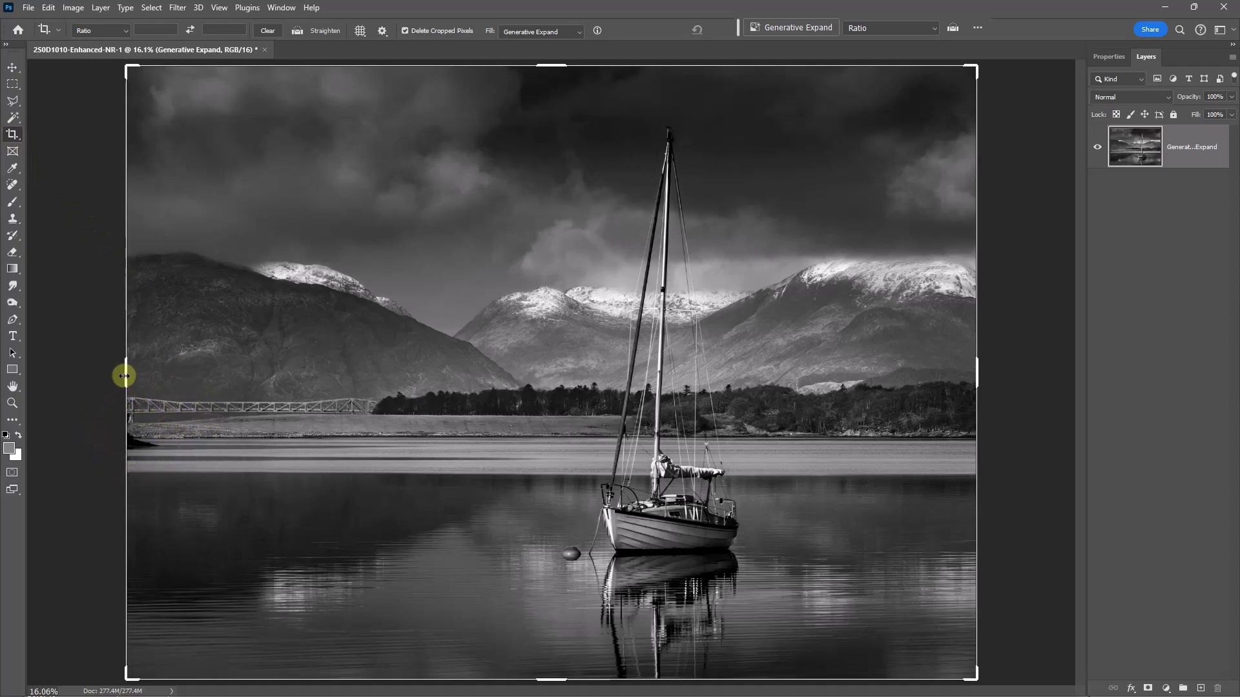
pyautogui.moveTo(126, 372)
pyautogui.mouseDown()
pyautogui.moveTo(92, 368)
pyautogui.moveTo(105, 371)
pyautogui.mouseUp()
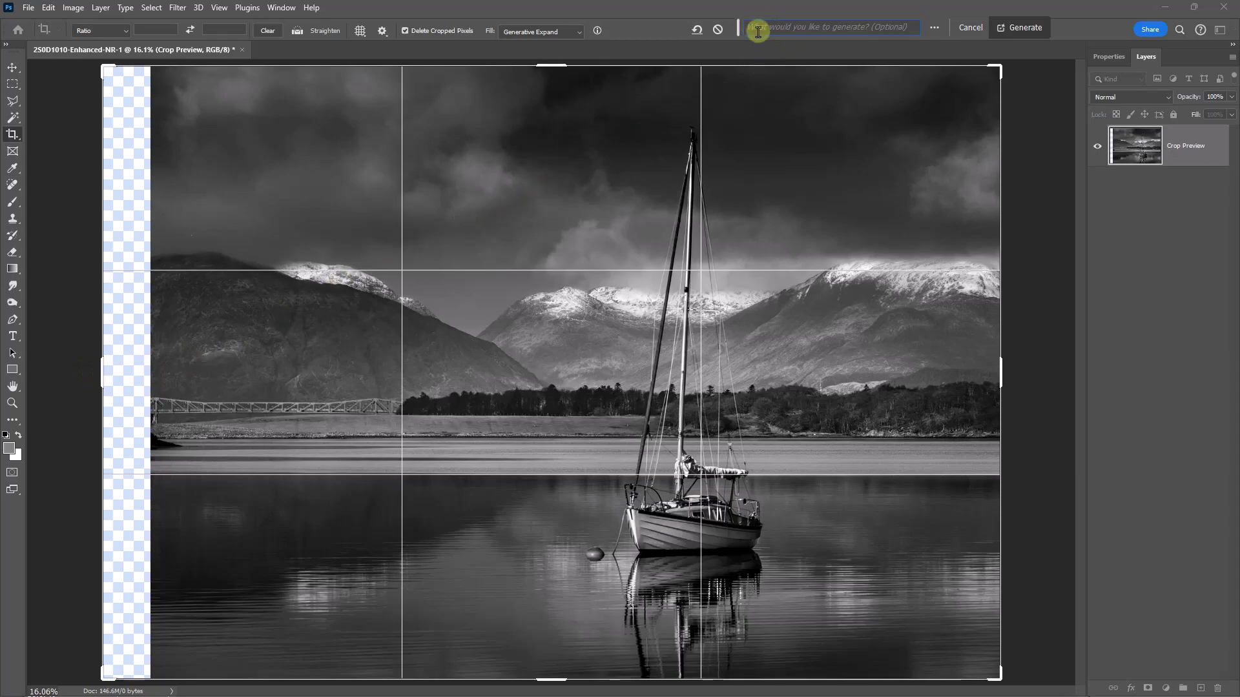
pyautogui.press('Return')
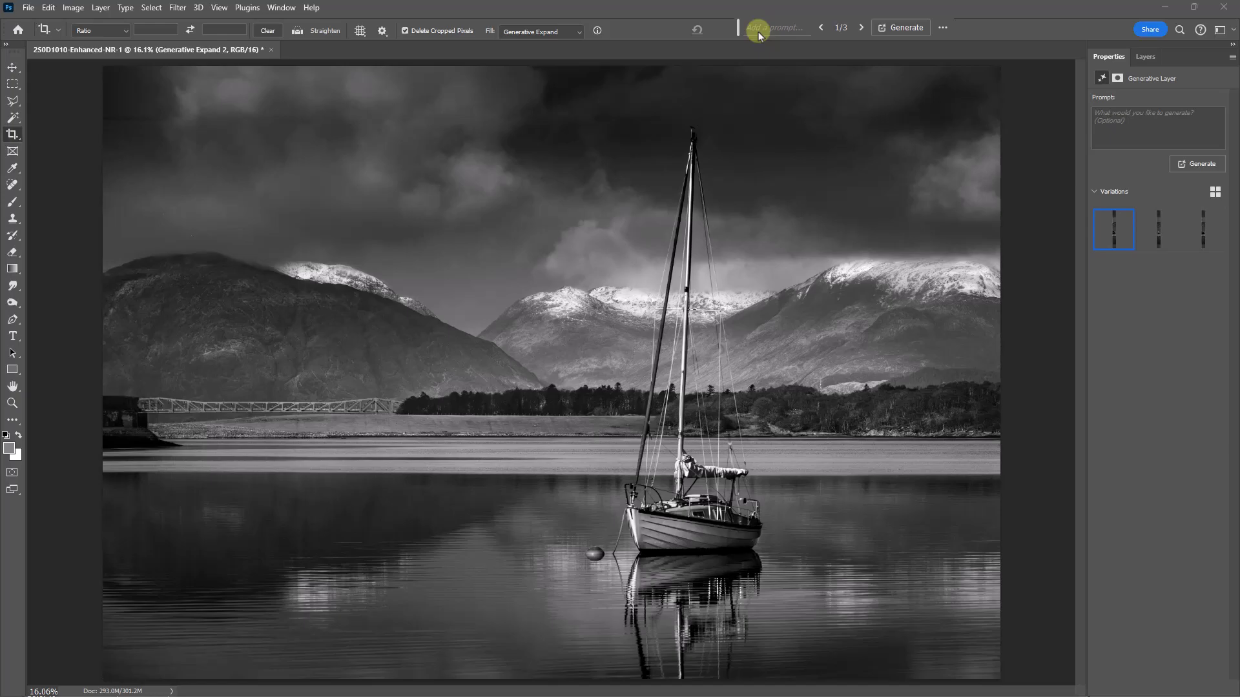
# Step: Compare left-edge Variations 2 and 3, zooming in on the shoreline trees, then fit the image on screen
pyautogui.click(1162, 228)
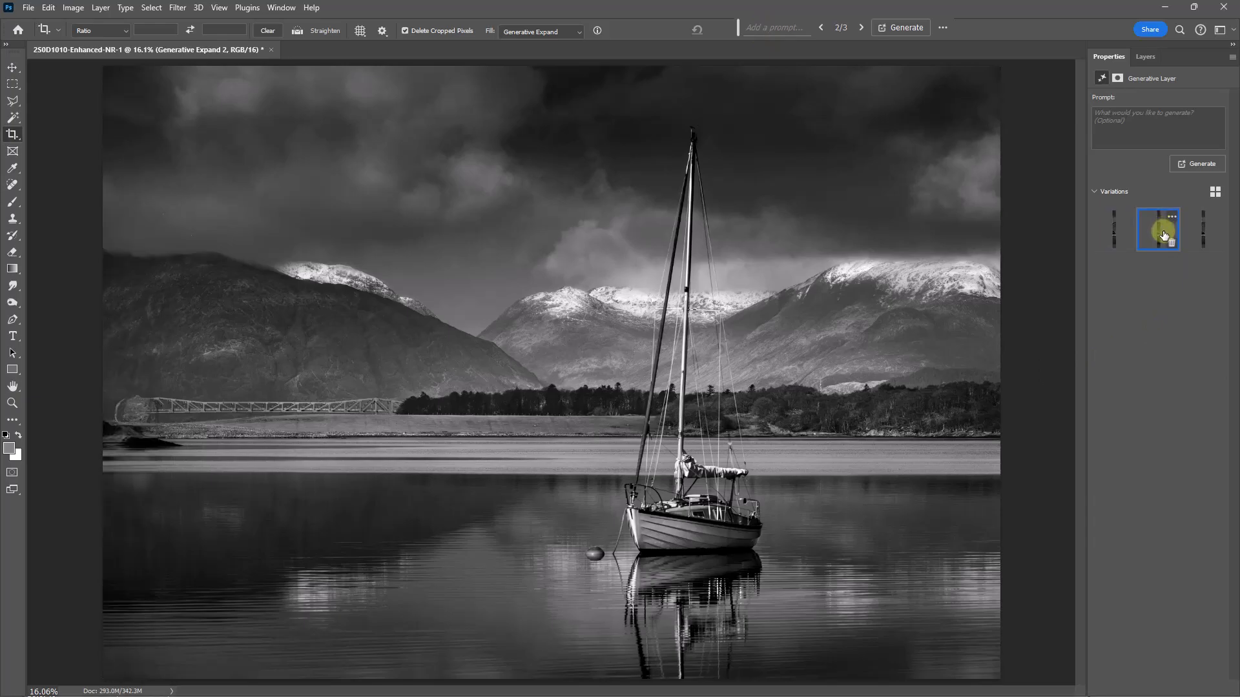
pyautogui.click(1201, 227)
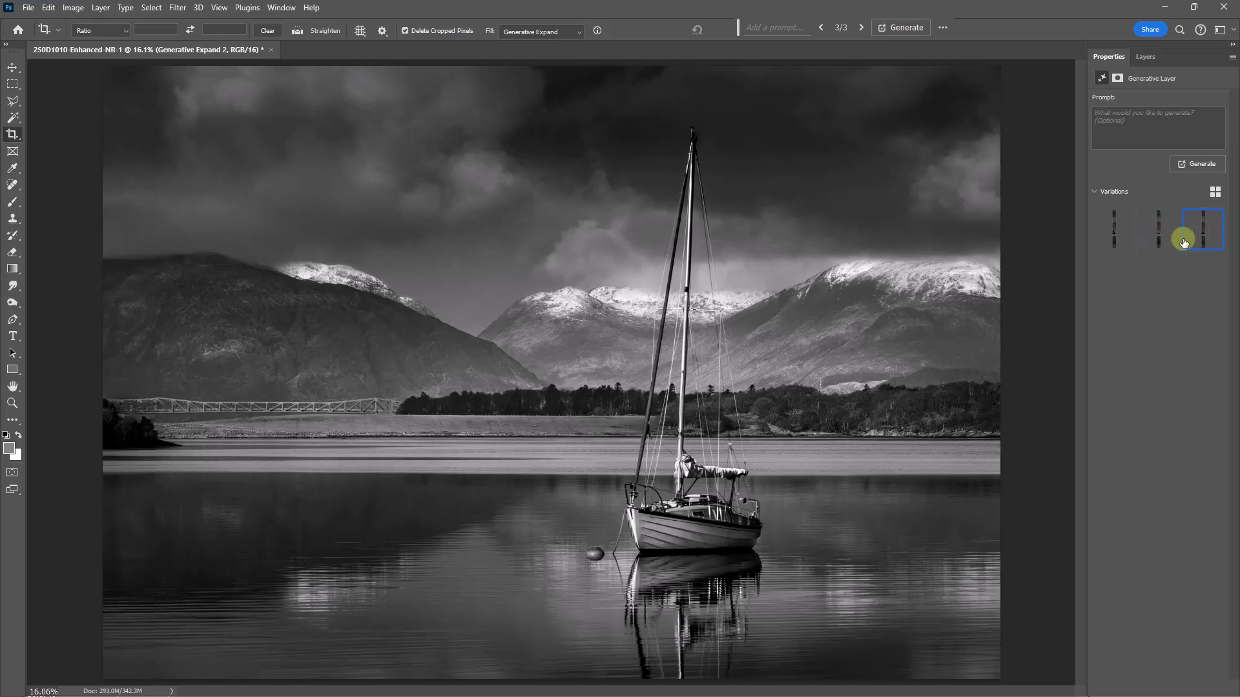
pyautogui.press('ctrl')
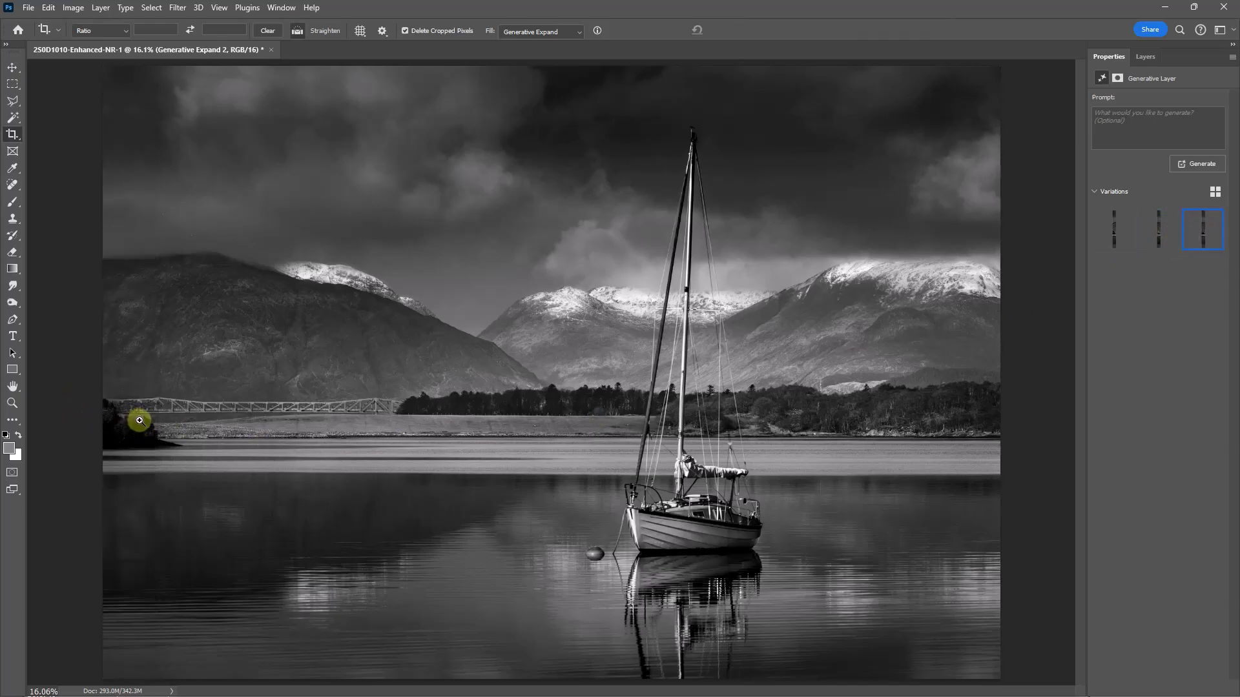
pyautogui.keyDown('ctrl'); pyautogui.click(136, 421); pyautogui.keyUp('ctrl')
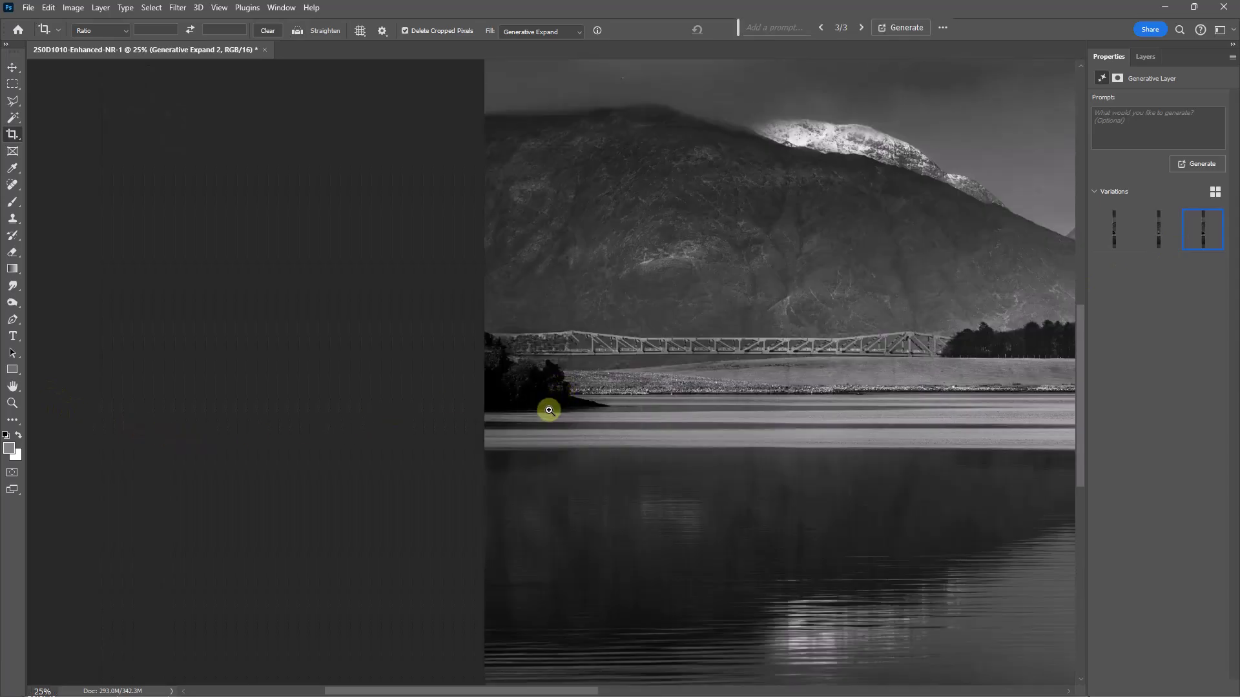
pyautogui.keyDown('ctrl'); pyautogui.click(549, 410); pyautogui.keyUp('ctrl')
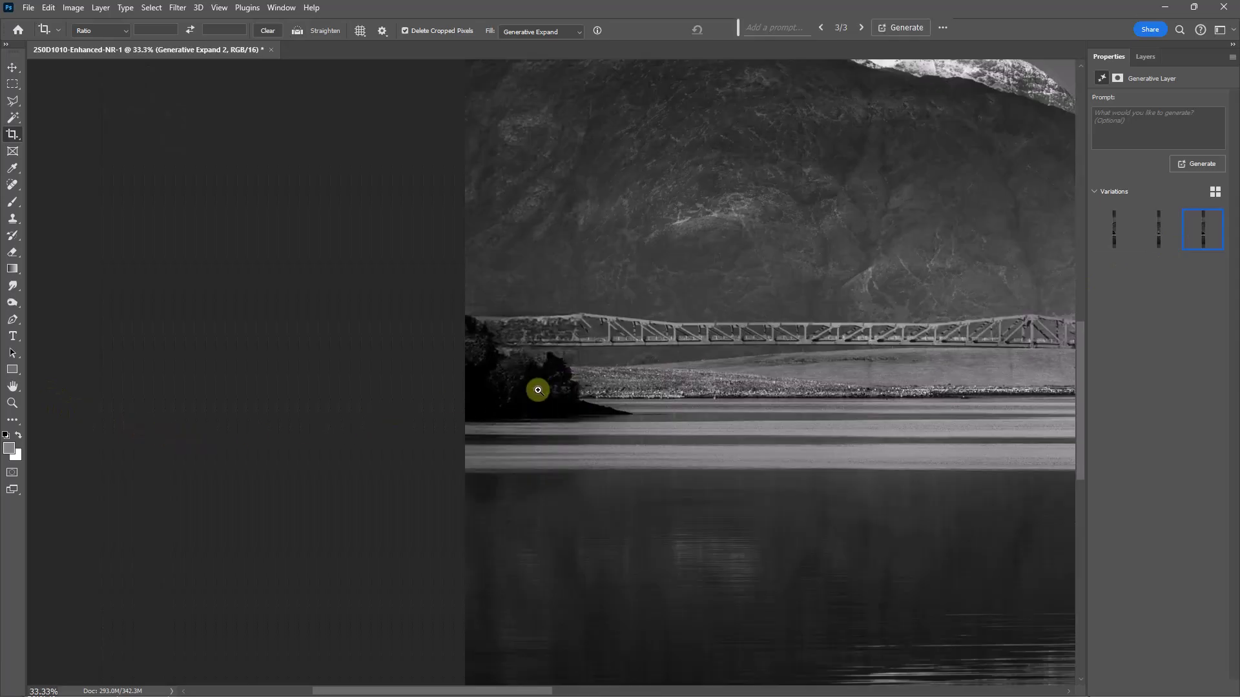
pyautogui.keyDown('ctrl'); pyautogui.click(548, 387); pyautogui.keyUp('ctrl')
pyautogui.moveTo(609, 386); pyautogui.dragTo(399, 381)
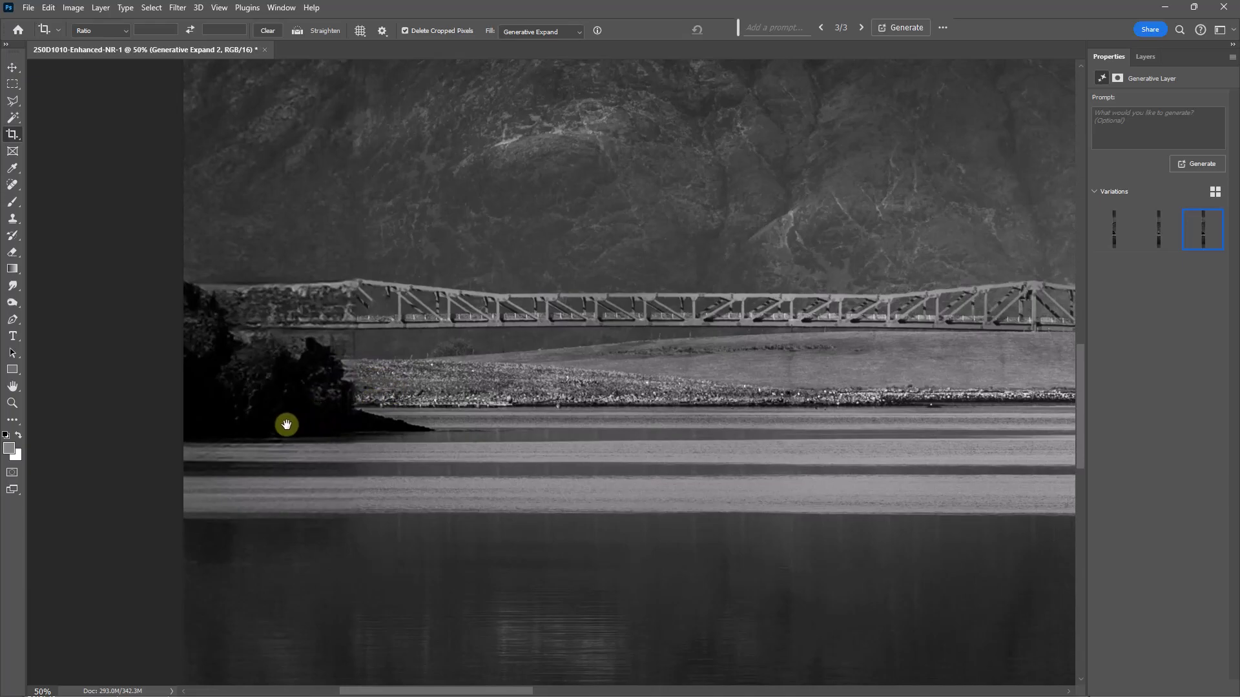
pyautogui.hotkey('ctrl', '0')
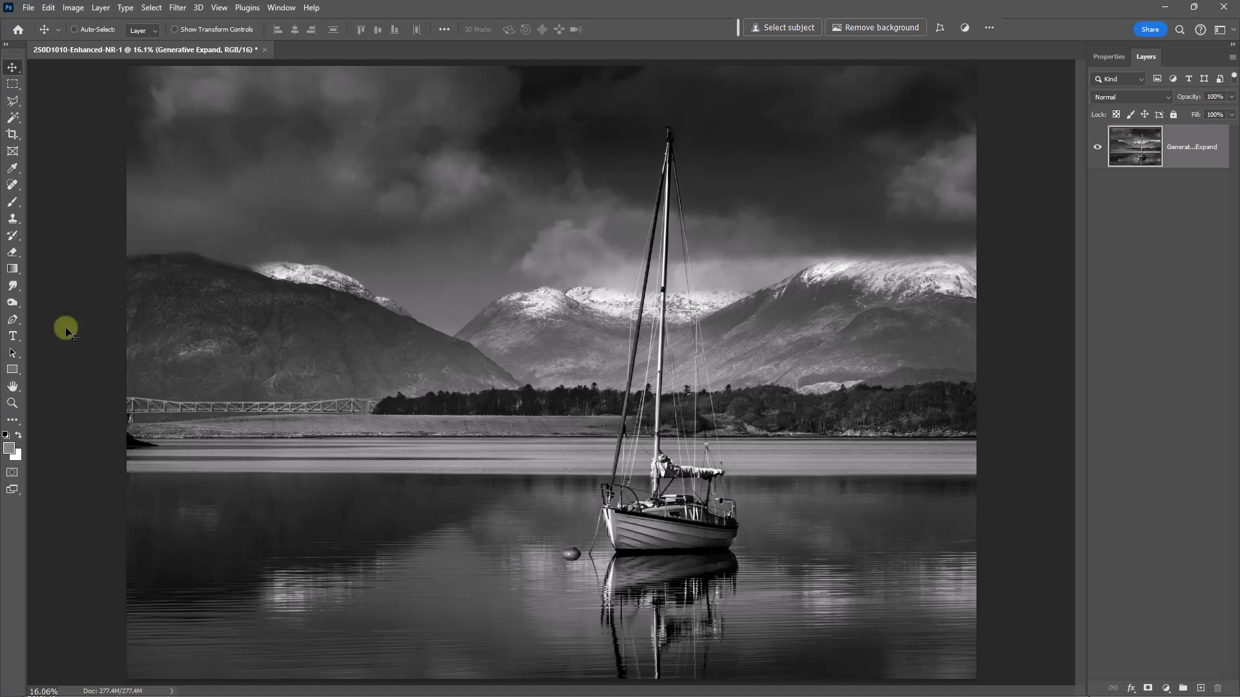
# Step: Add 3 inches of canvas width on the left, anchored right, via Canvas Size
pyautogui.click(75, 9)
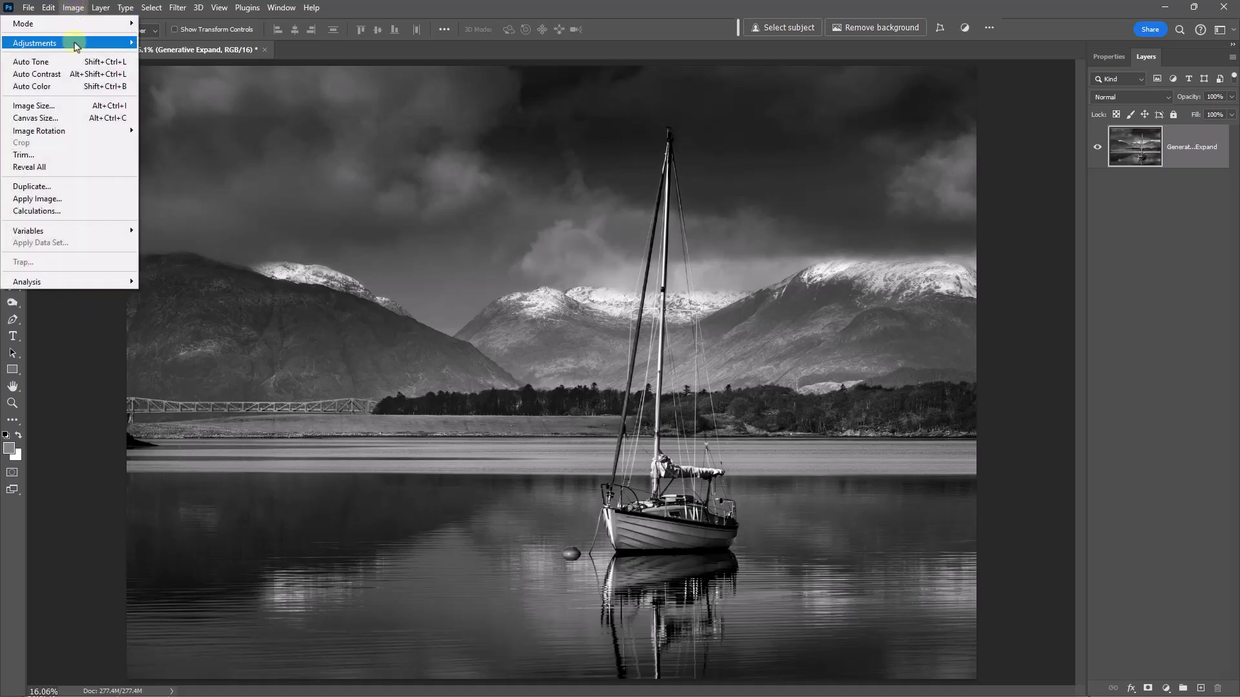
pyautogui.click(64, 119)
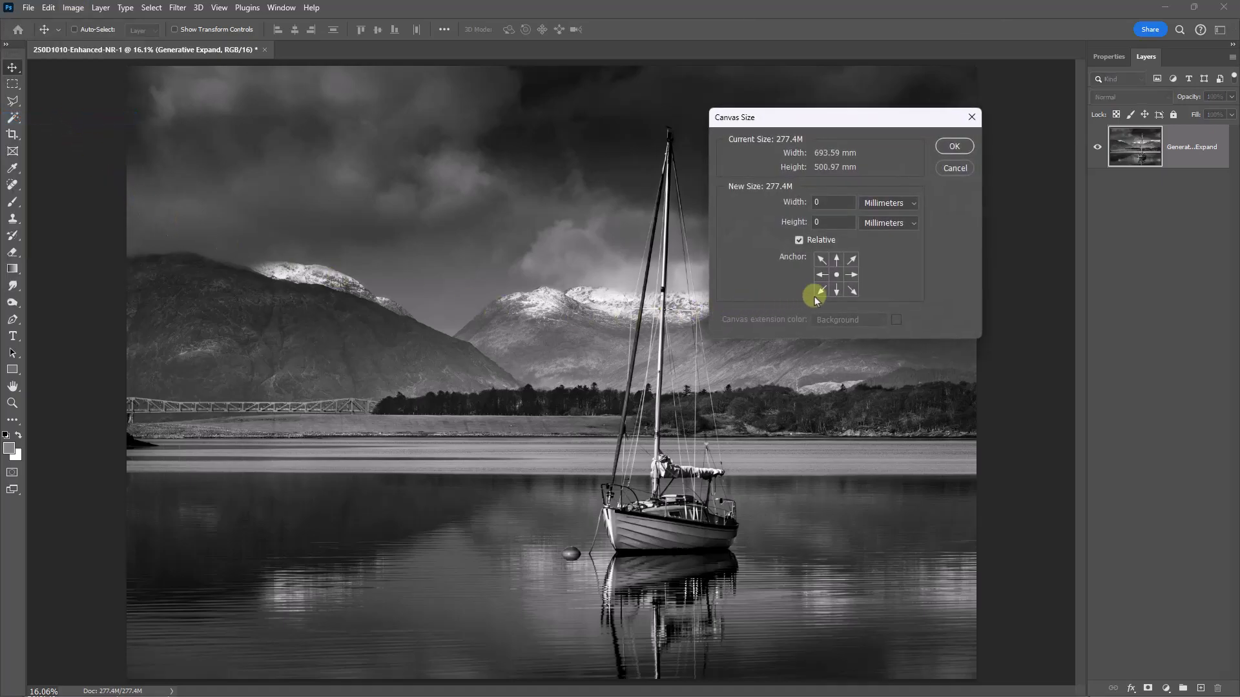
pyautogui.click(852, 276)
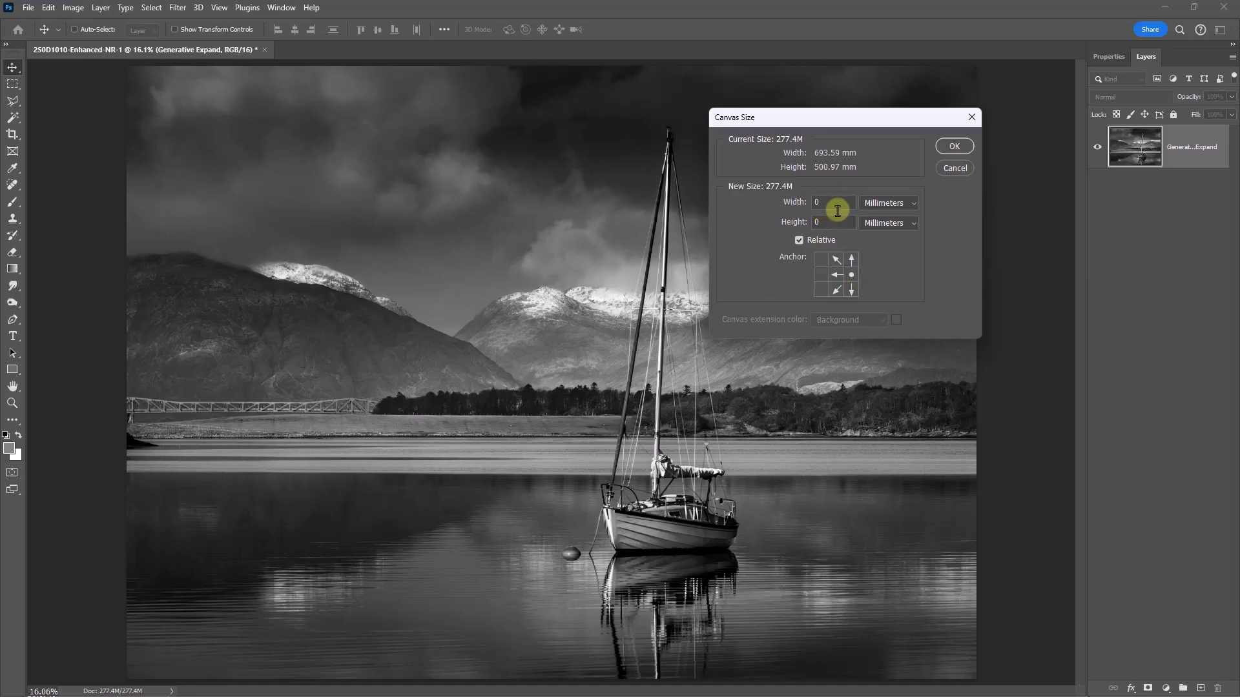
pyautogui.click(915, 203)
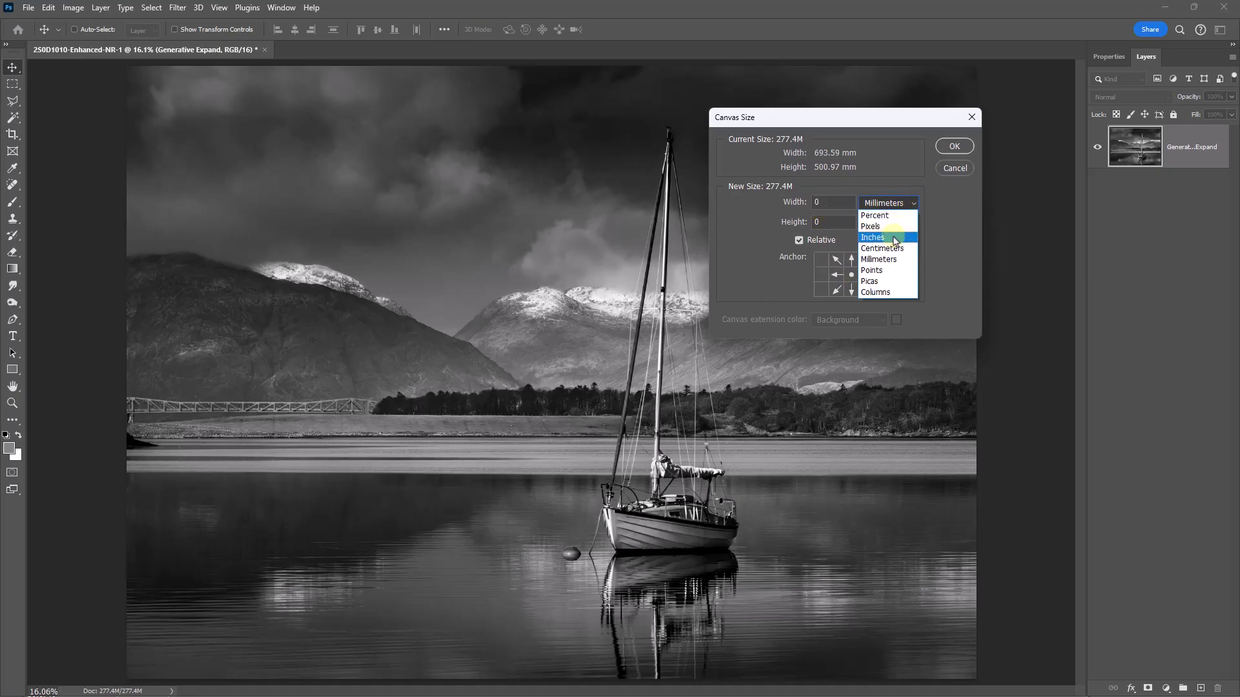
pyautogui.click(873, 237)
pyautogui.doubleClick(824, 202)
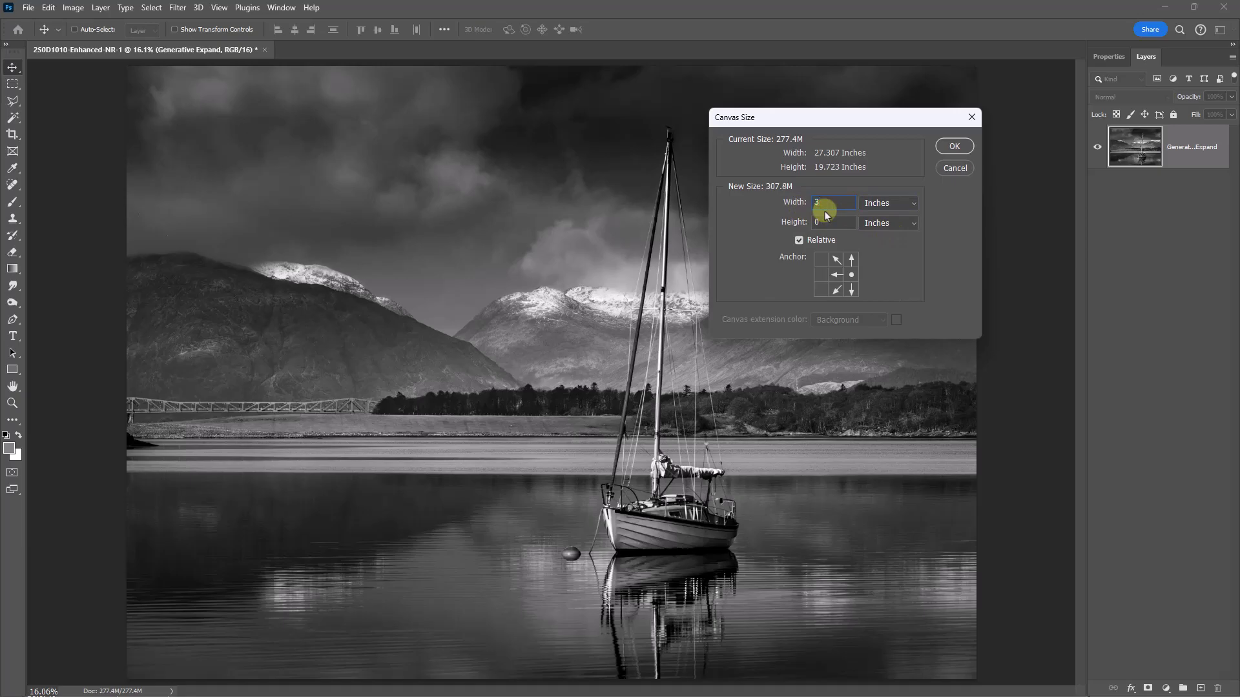
pyautogui.press('Return')
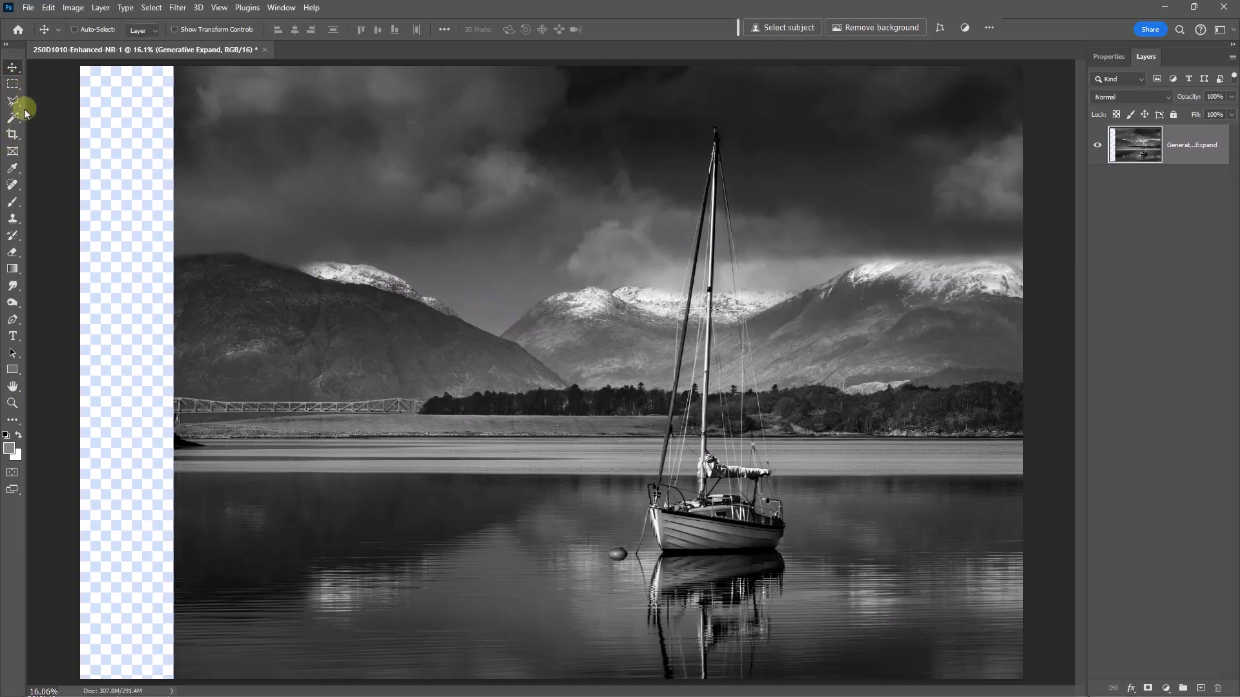
# Step: Stretch the photo layer leftward with Free Transform to fill the new empty strip
pyautogui.click(11, 135)
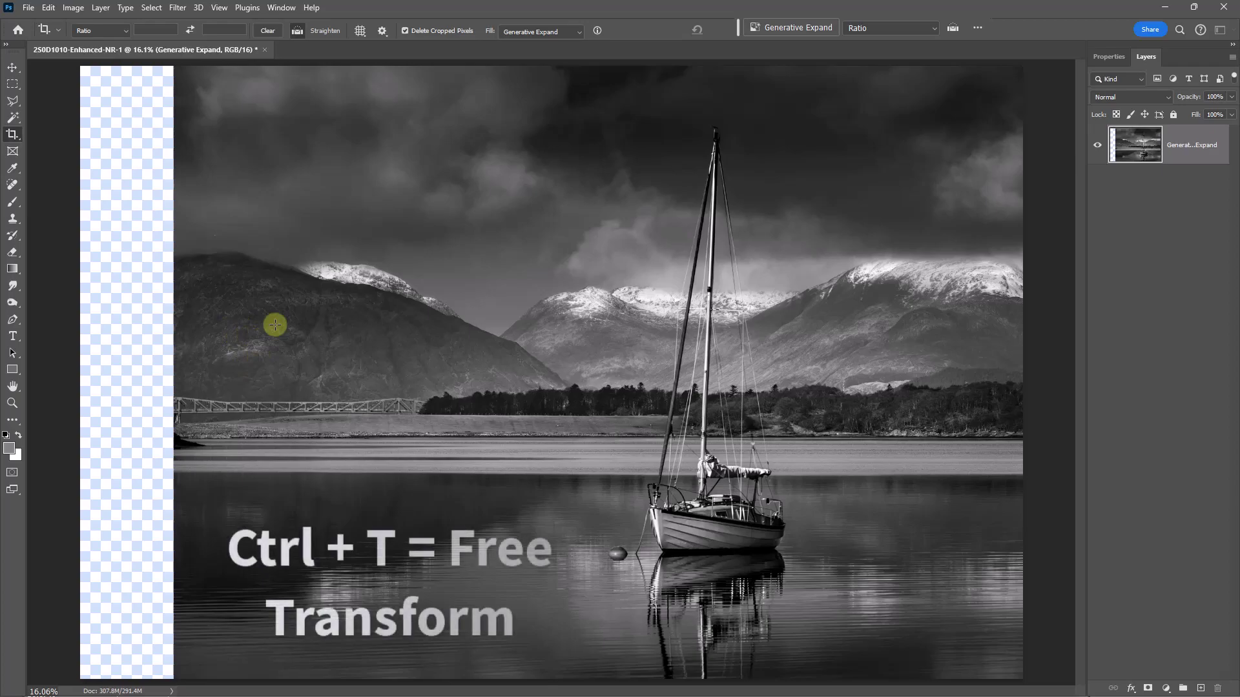
pyautogui.hotkey('ctrl', 't')
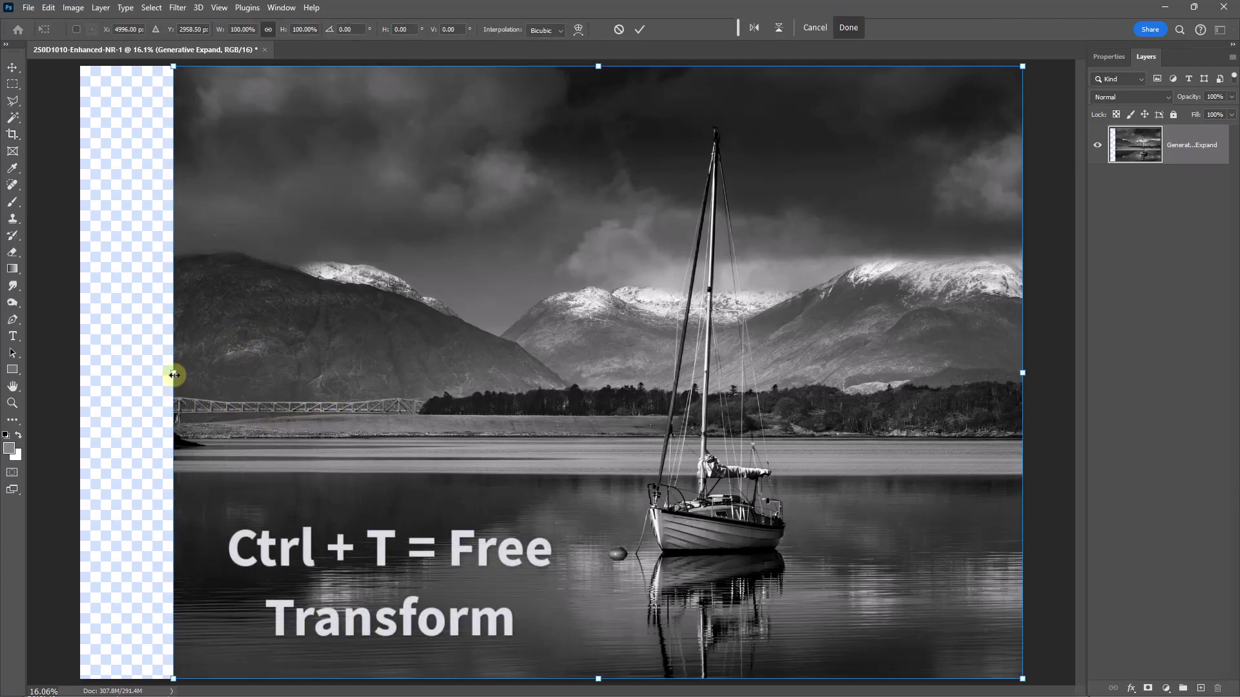
pyautogui.moveTo(172, 373); pyautogui.dragTo(84, 377)
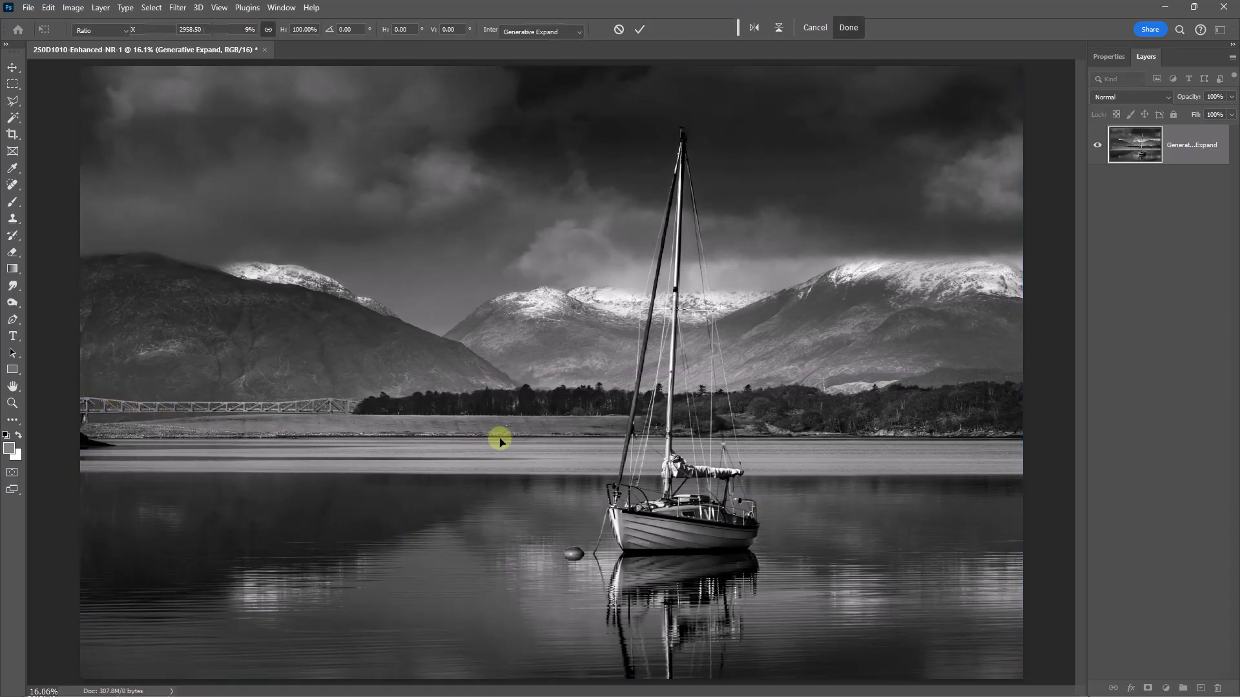
pyautogui.press('Return')
pyautogui.press('c')
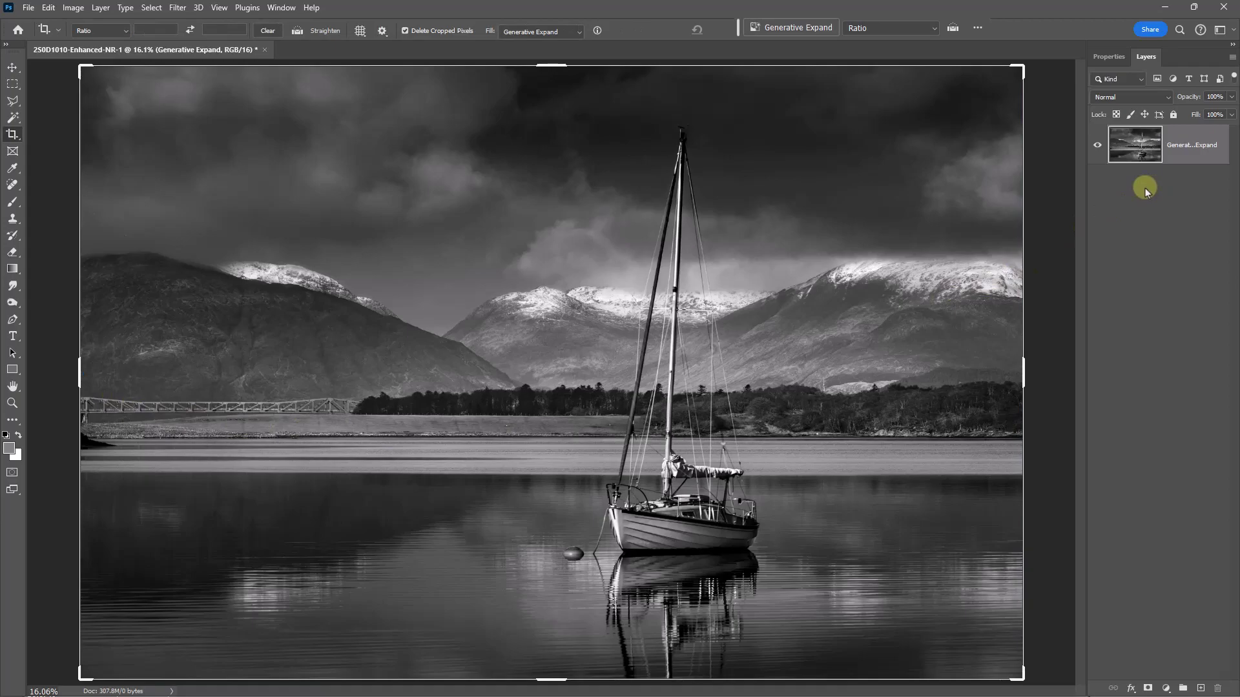